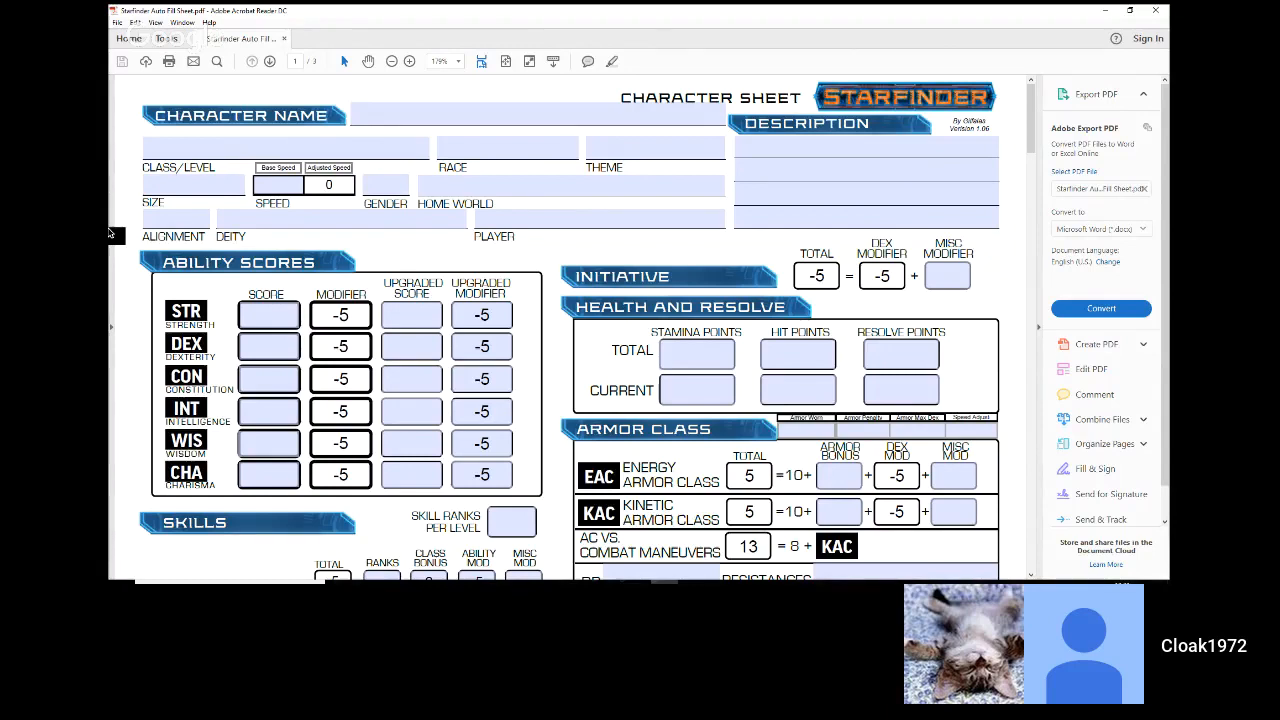
# Step: Enter Ysoki as the character's race
pyautogui.press('XF86AudioRaiseVolume')
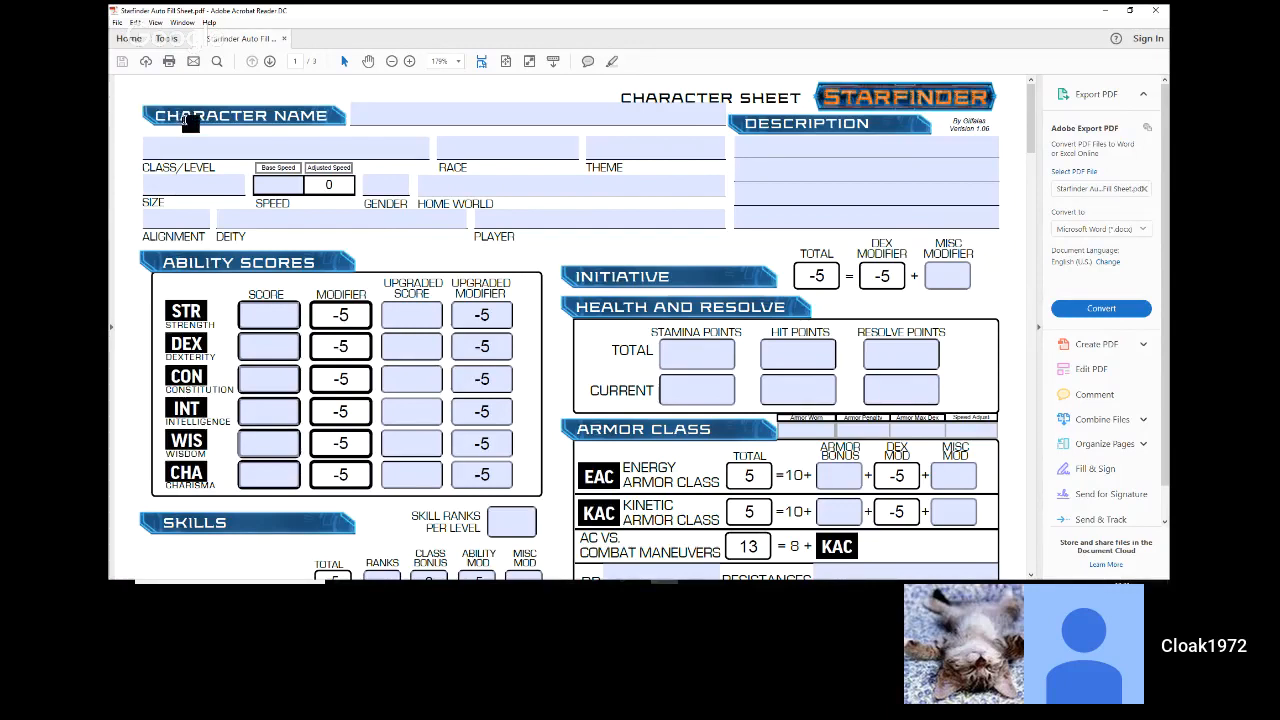
pyautogui.click(312, 146)
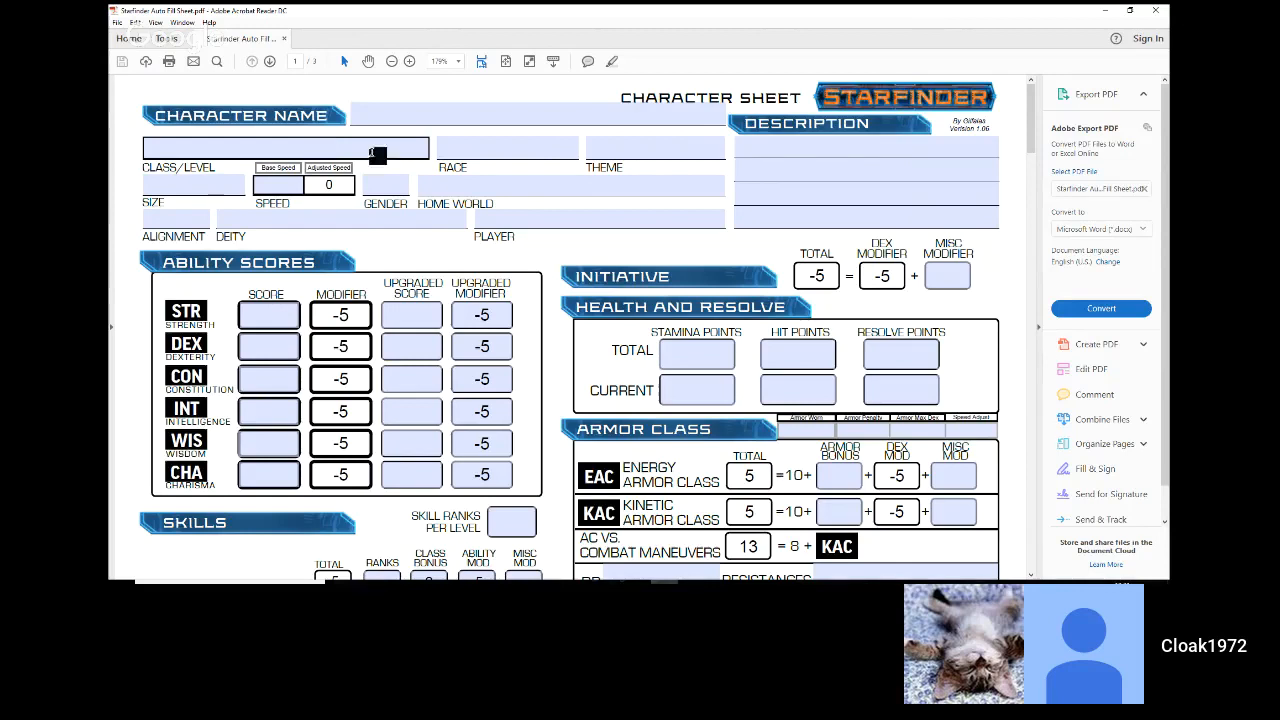
pyautogui.click(445, 149)
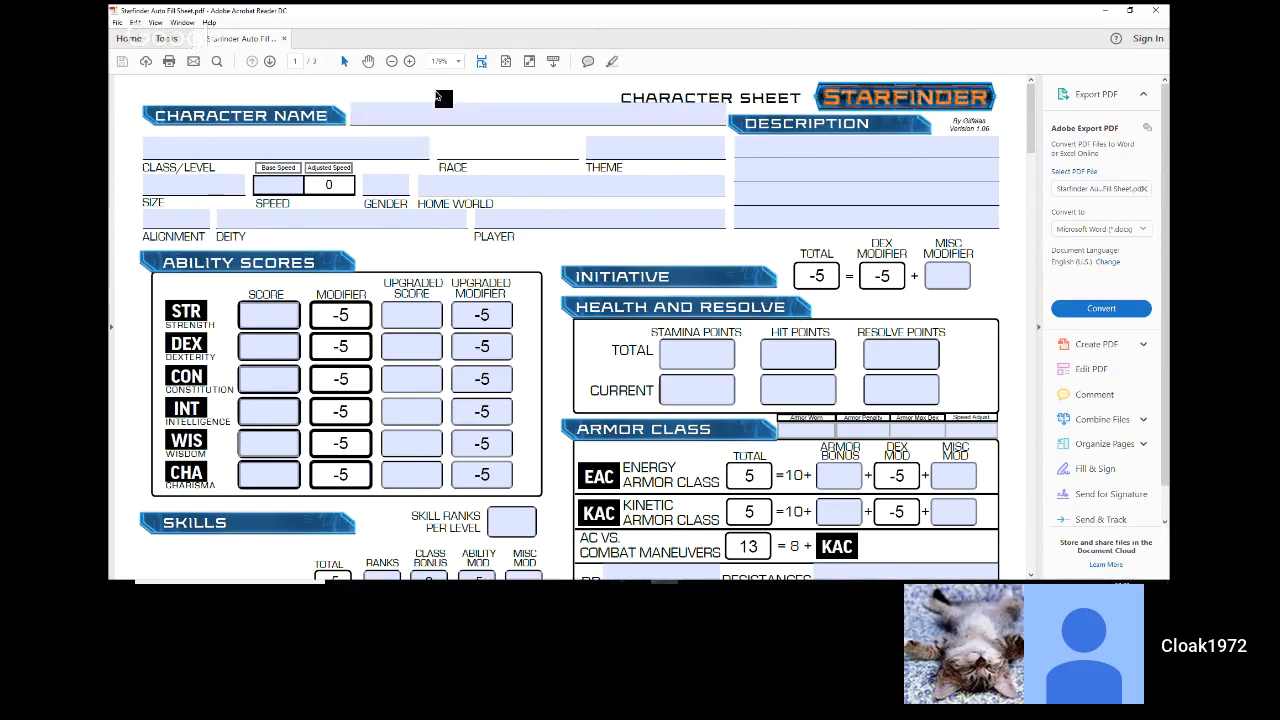
pyautogui.write('Ysoki')
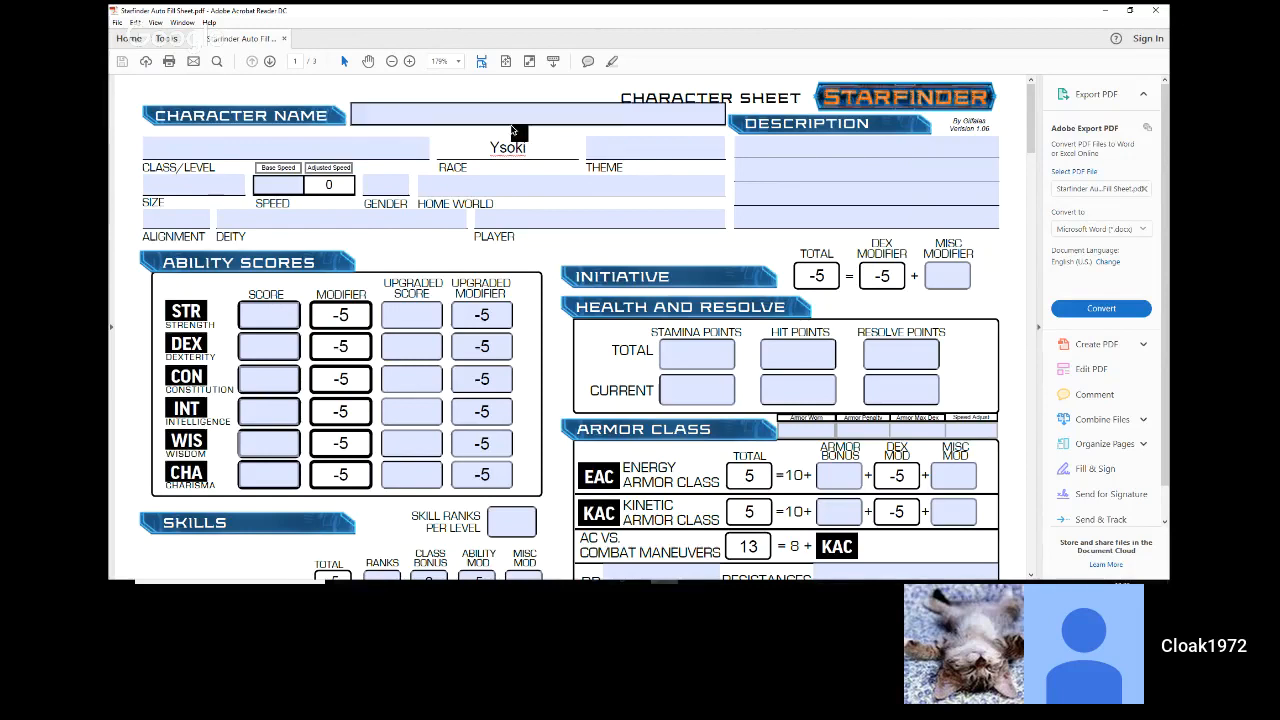
# Step: Enter Scholar as the character's theme
pyautogui.click(603, 150)
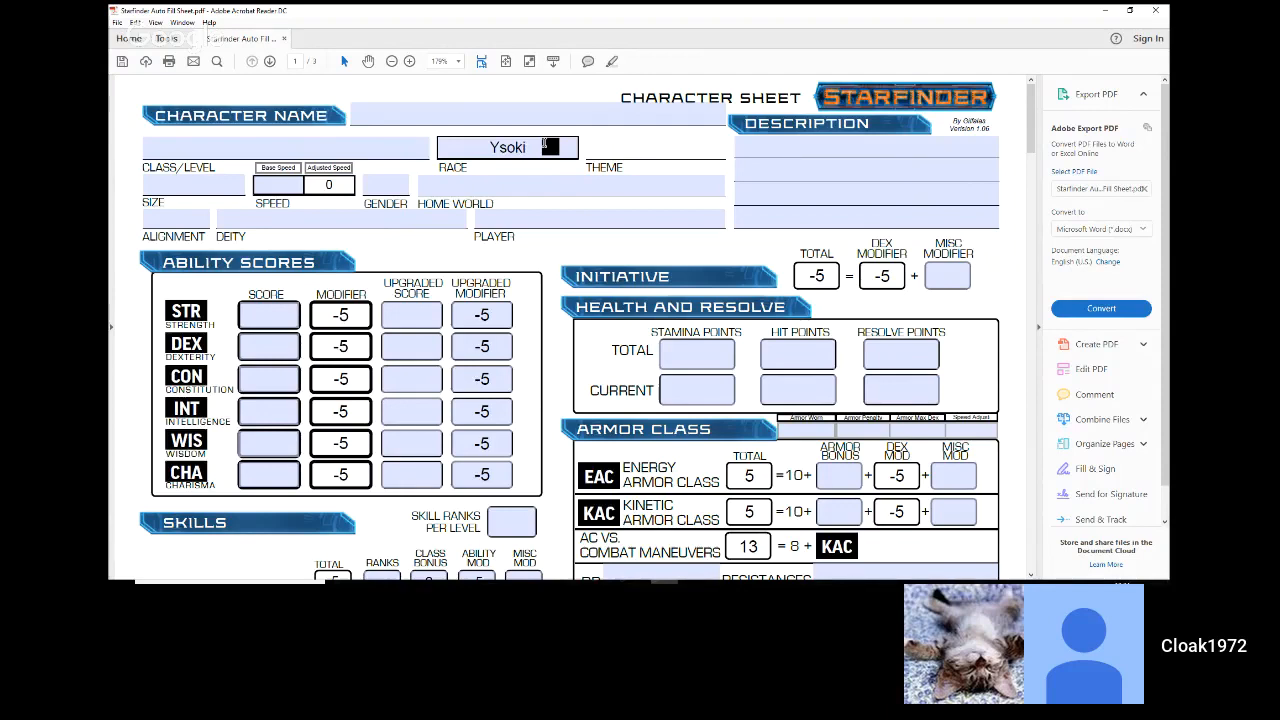
pyautogui.press('Tab')
pyautogui.write('Sch')
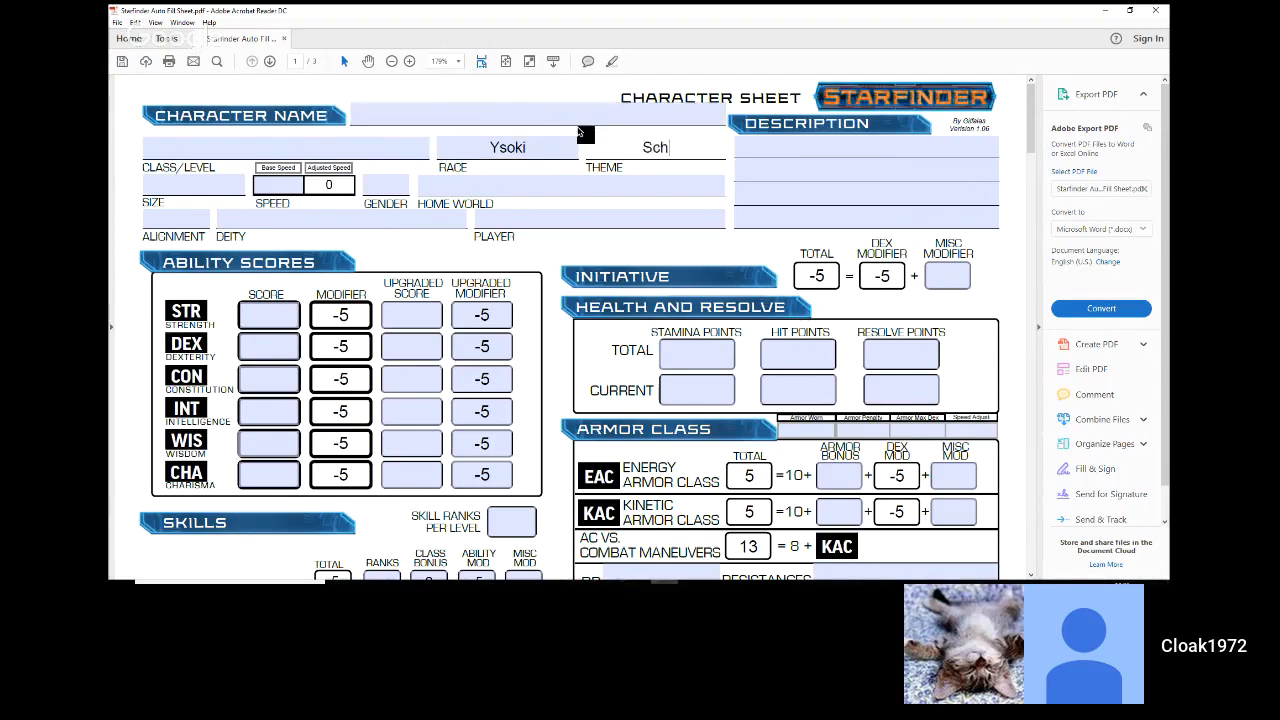
pyautogui.write('olar')
pyautogui.press('Return')
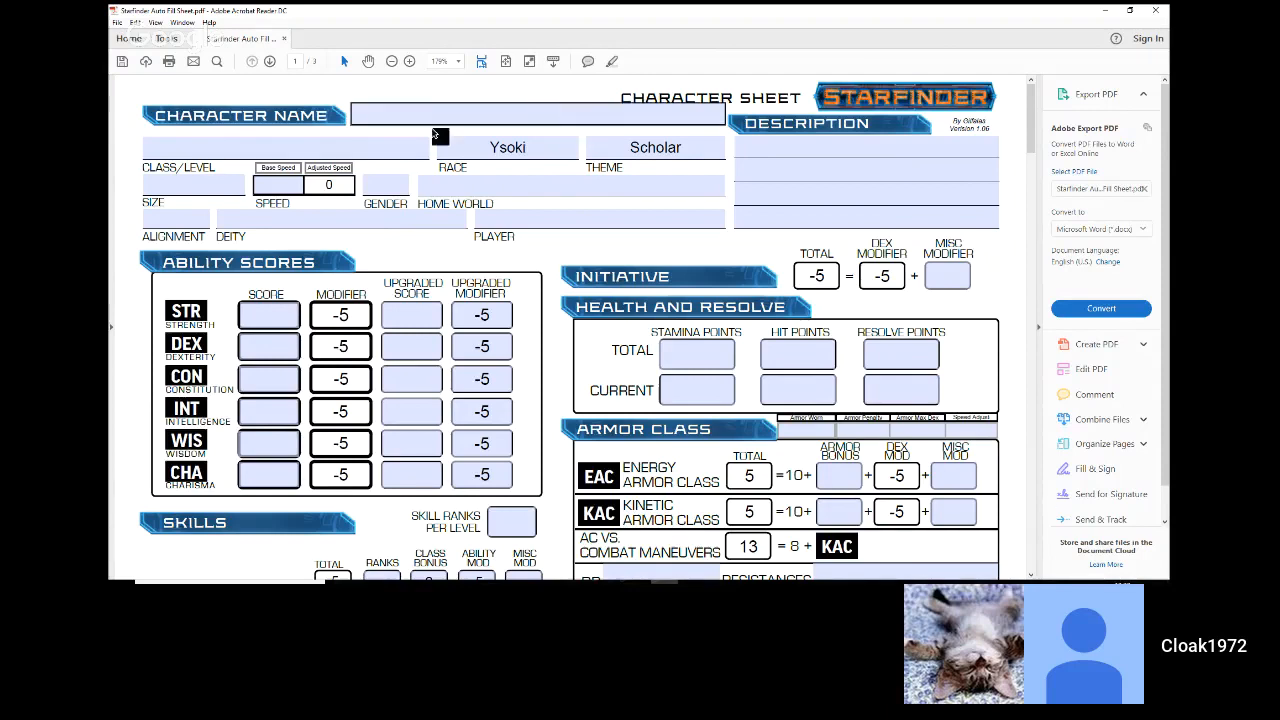
# Step: Fill in the character's class and level as "Mechanic / 1"
pyautogui.click(296, 150)
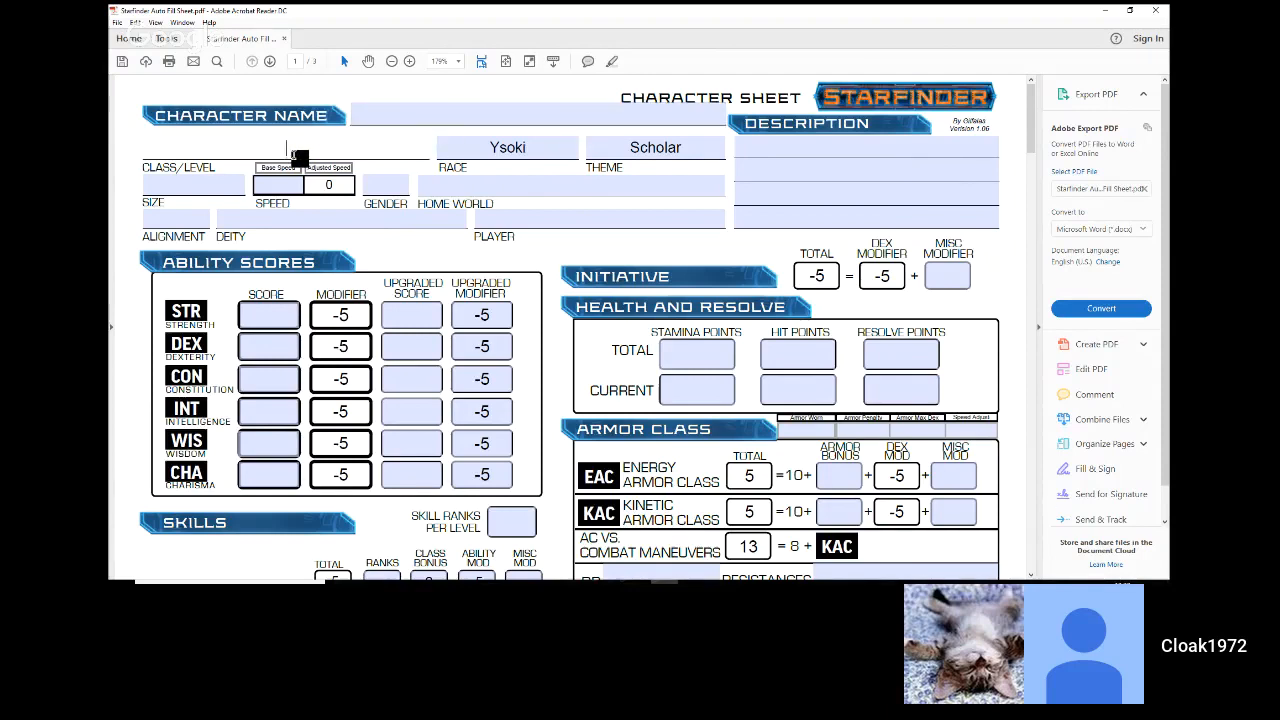
pyautogui.write('Mechanic / 1')
pyautogui.press('Return')
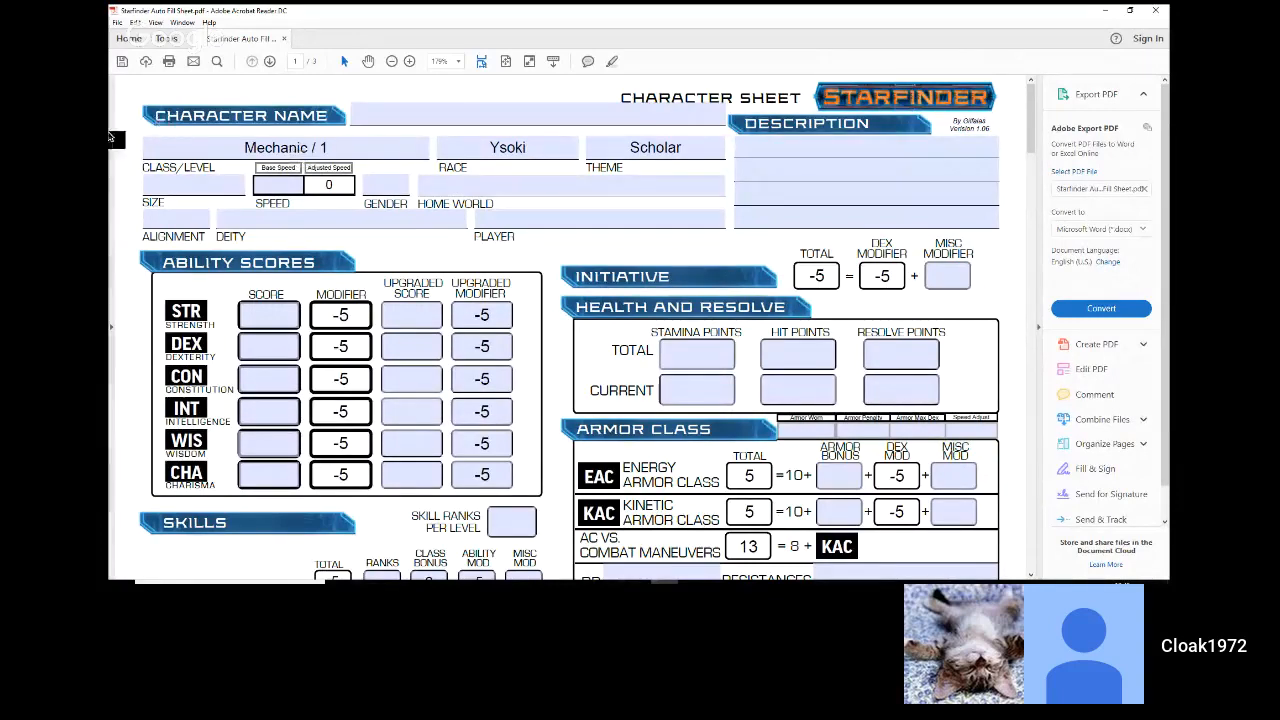
# Step: Set the base ability scores for Strength to 8, Dexterity to 12 and Constitution to 10
pyautogui.click(165, 224)
pyautogui.click(269, 314)
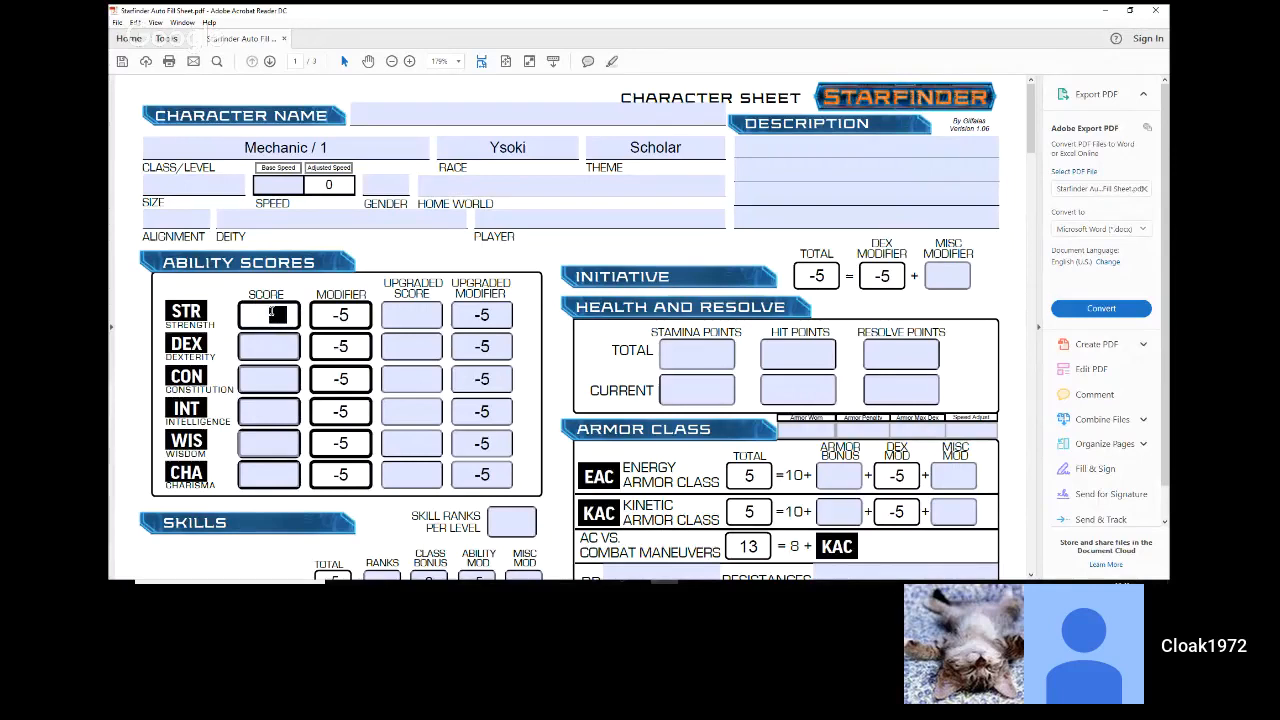
pyautogui.write('8')
pyautogui.click(272, 348)
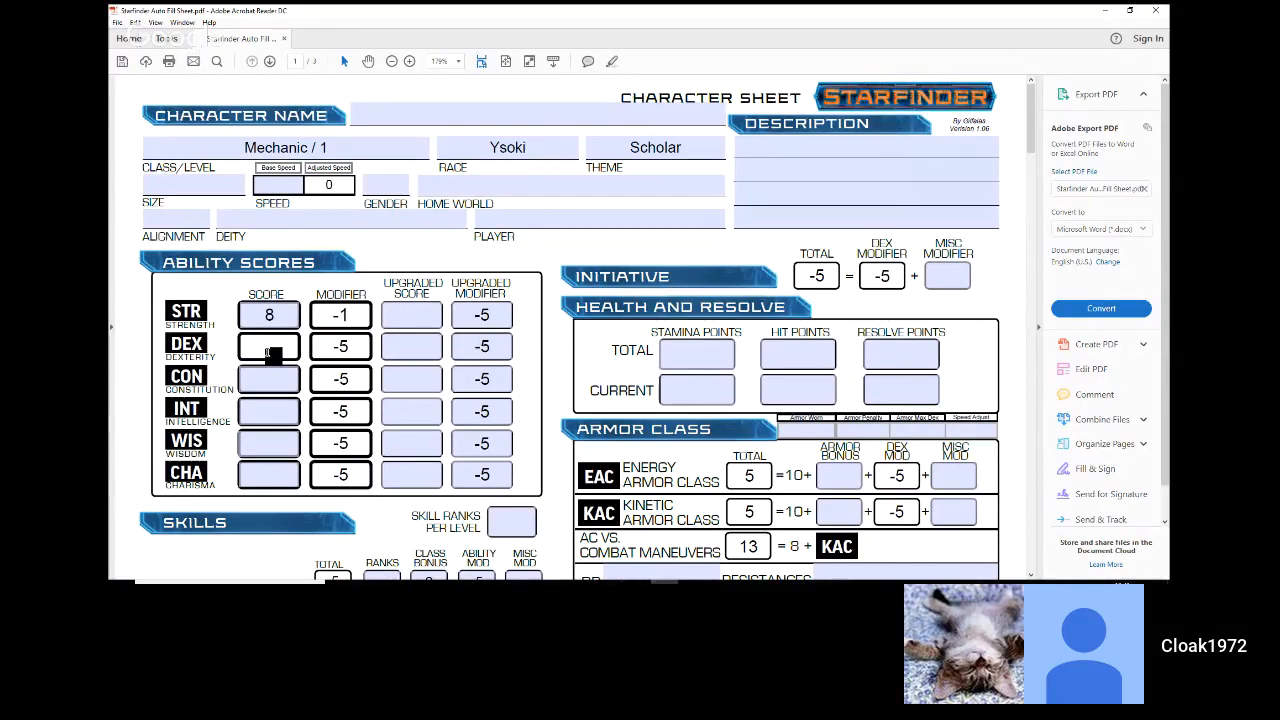
pyautogui.write('12')
pyautogui.click(280, 376)
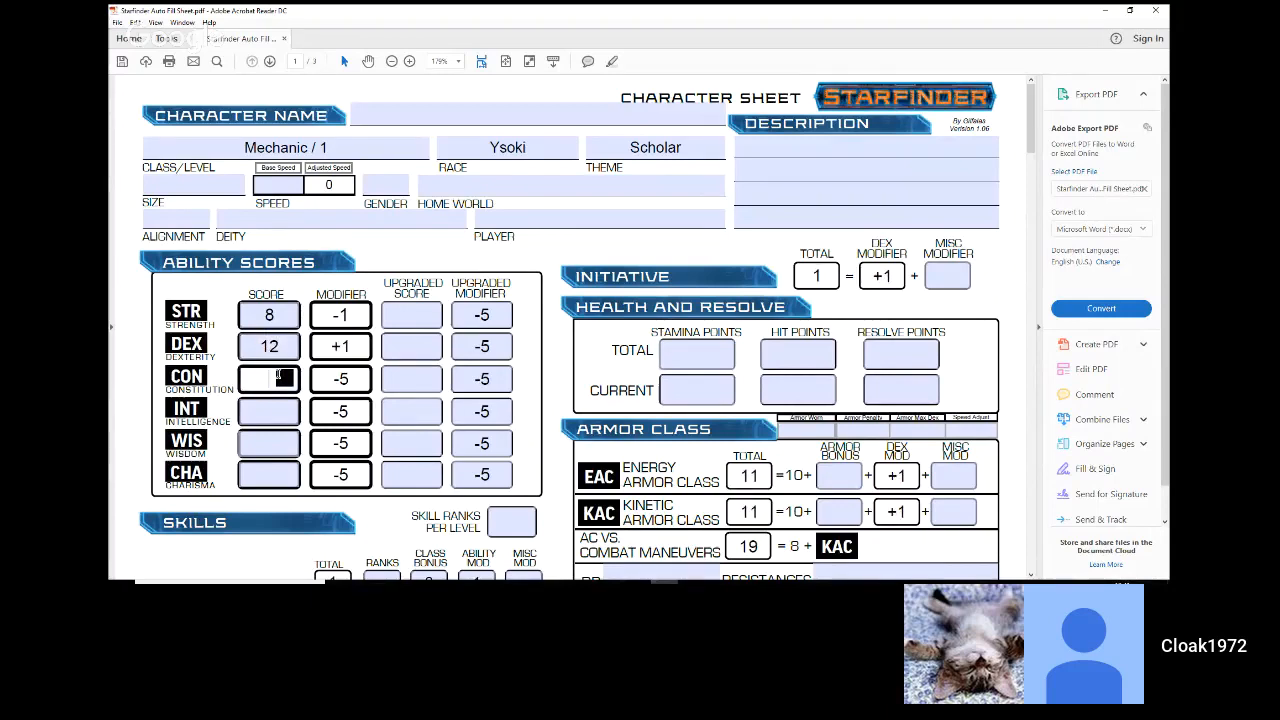
pyautogui.write('10')
# Step: Set the base ability scores for Intelligence to 13, Wisdom to 10 and Charisma to 10
pyautogui.click(277, 410)
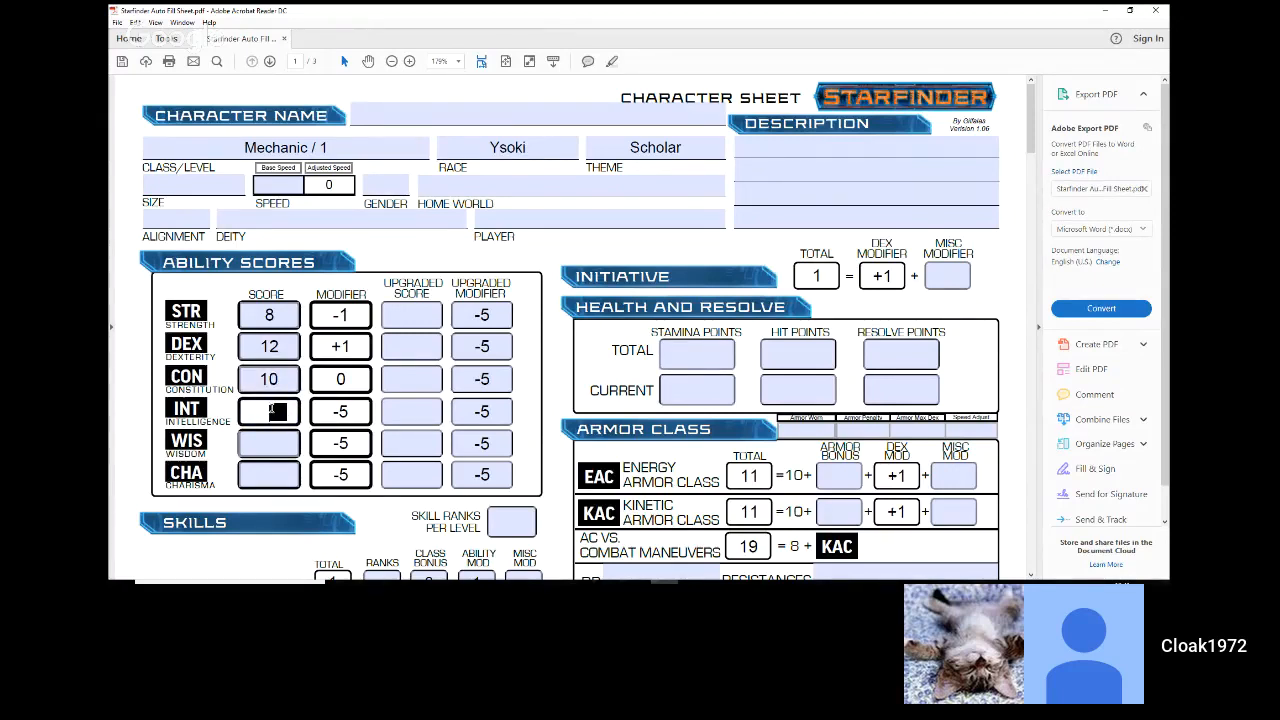
pyautogui.write('13')
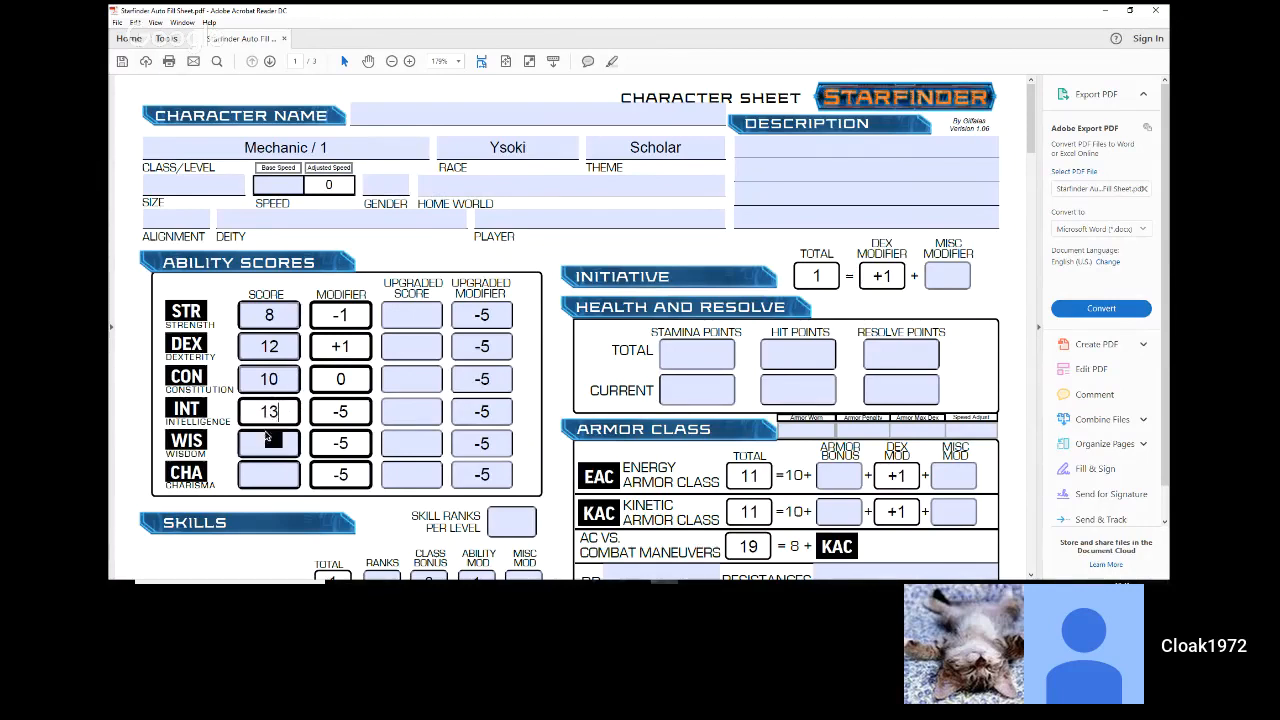
pyautogui.click(270, 443)
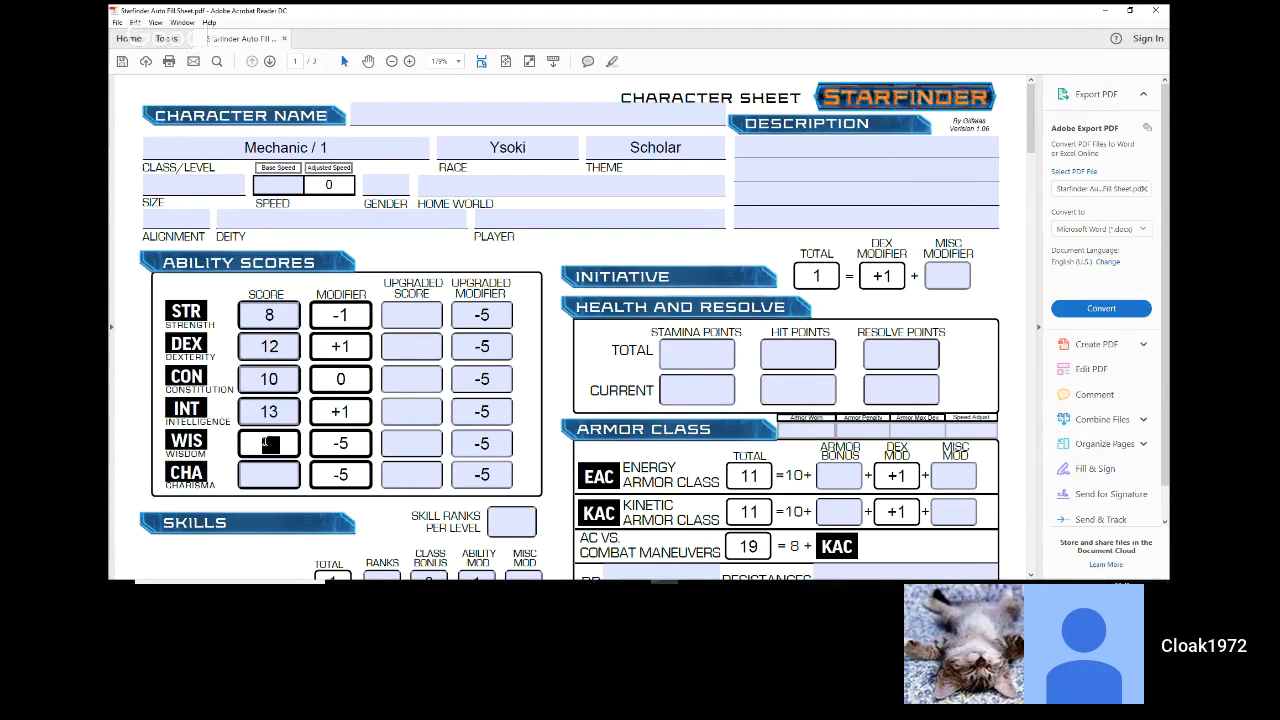
pyautogui.write('10')
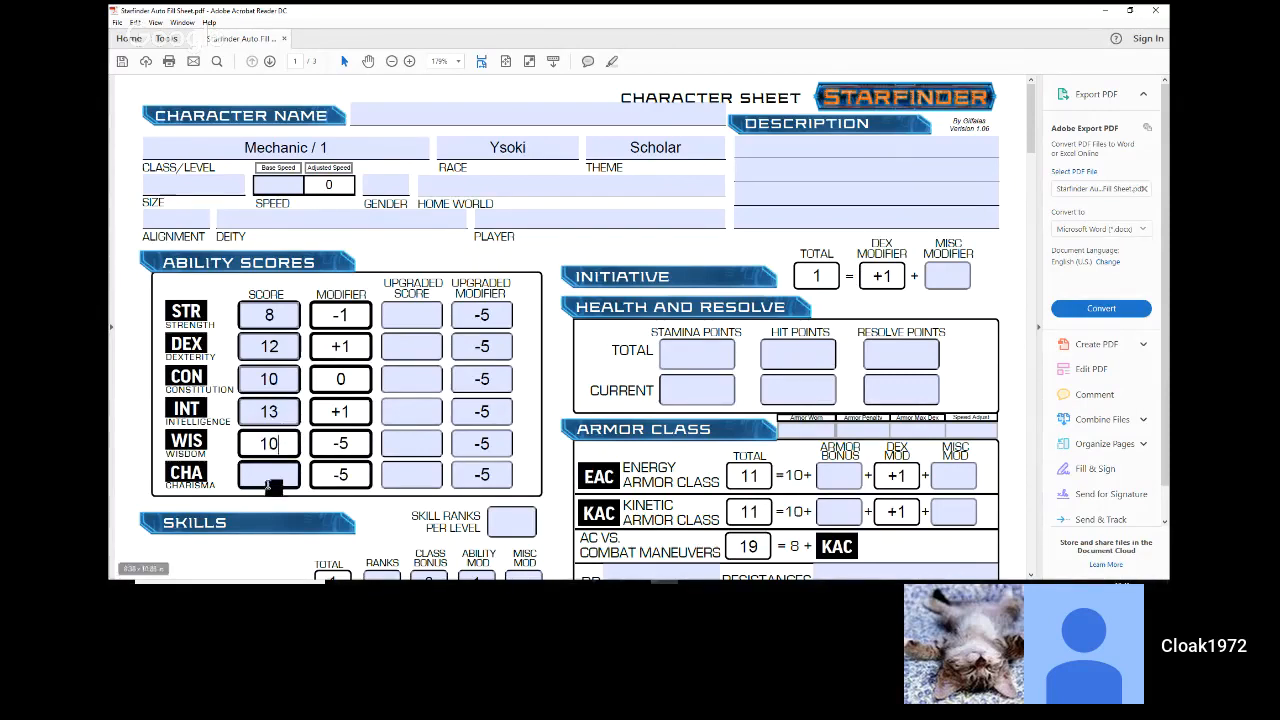
pyautogui.click(271, 480)
pyautogui.write('10')
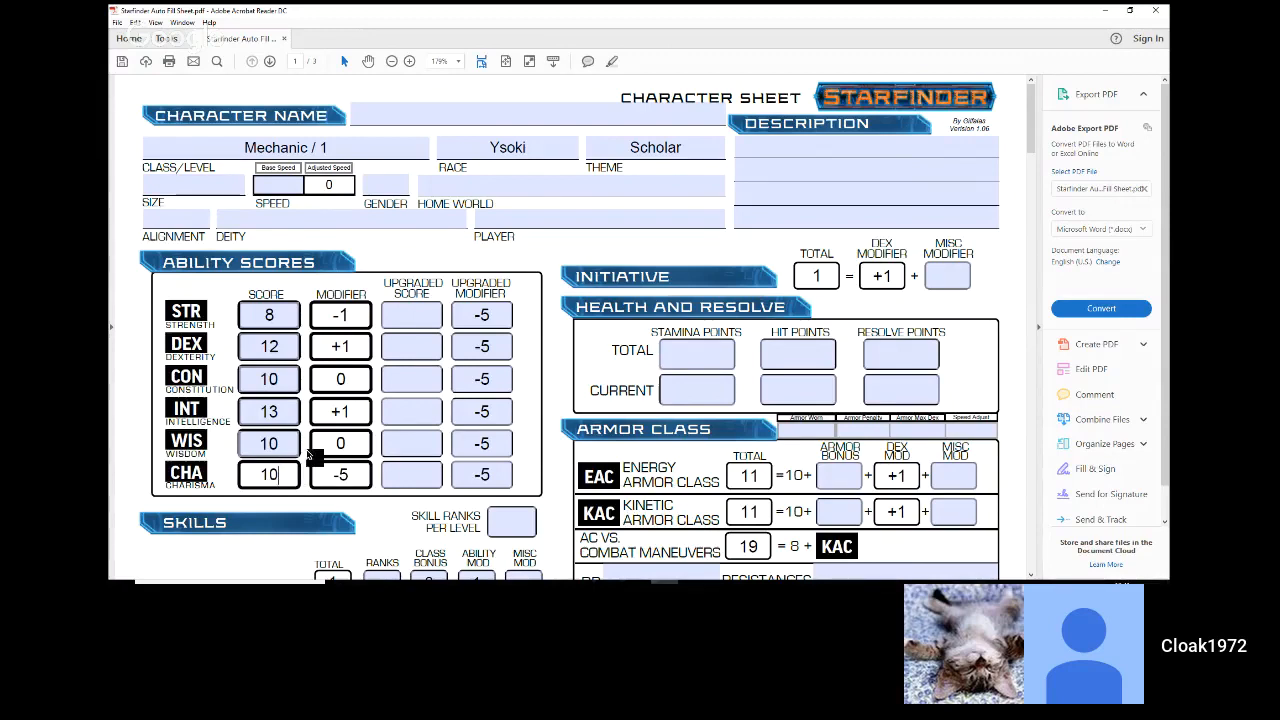
# Step: Change the base Dexterity score to 15 and the base Intelligence score to 18
pyautogui.click(408, 349)
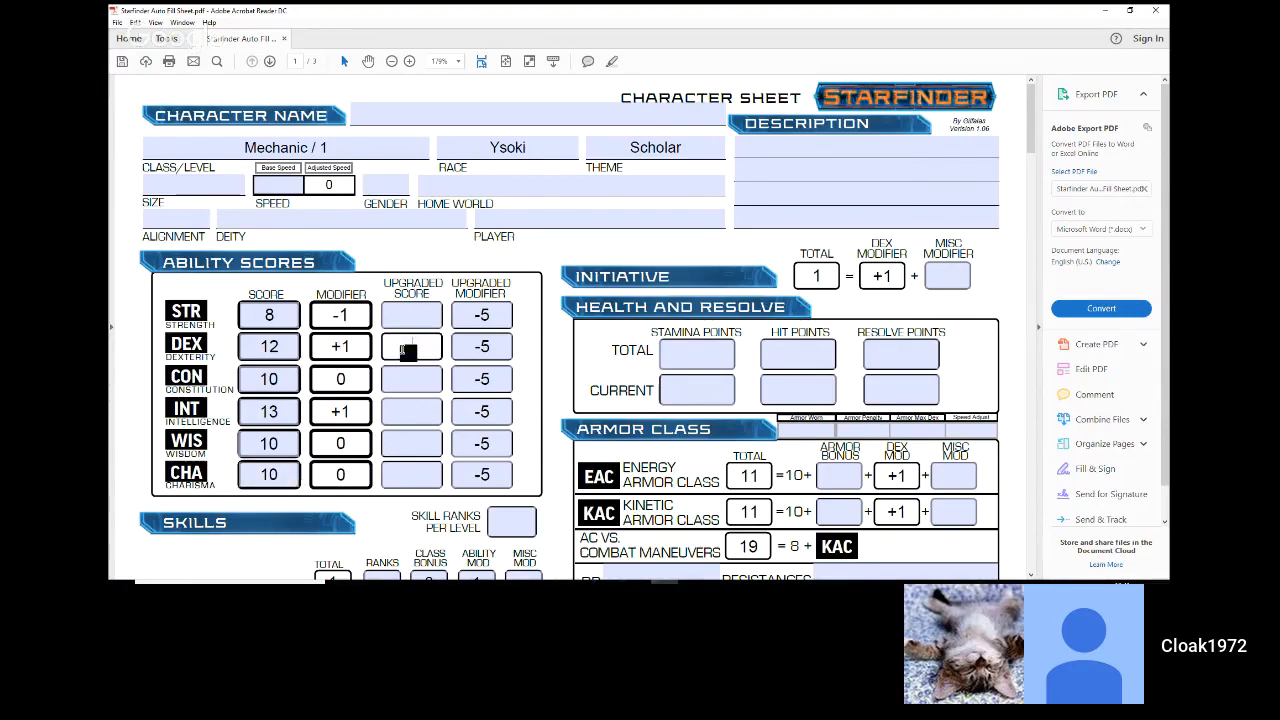
pyautogui.click(288, 347)
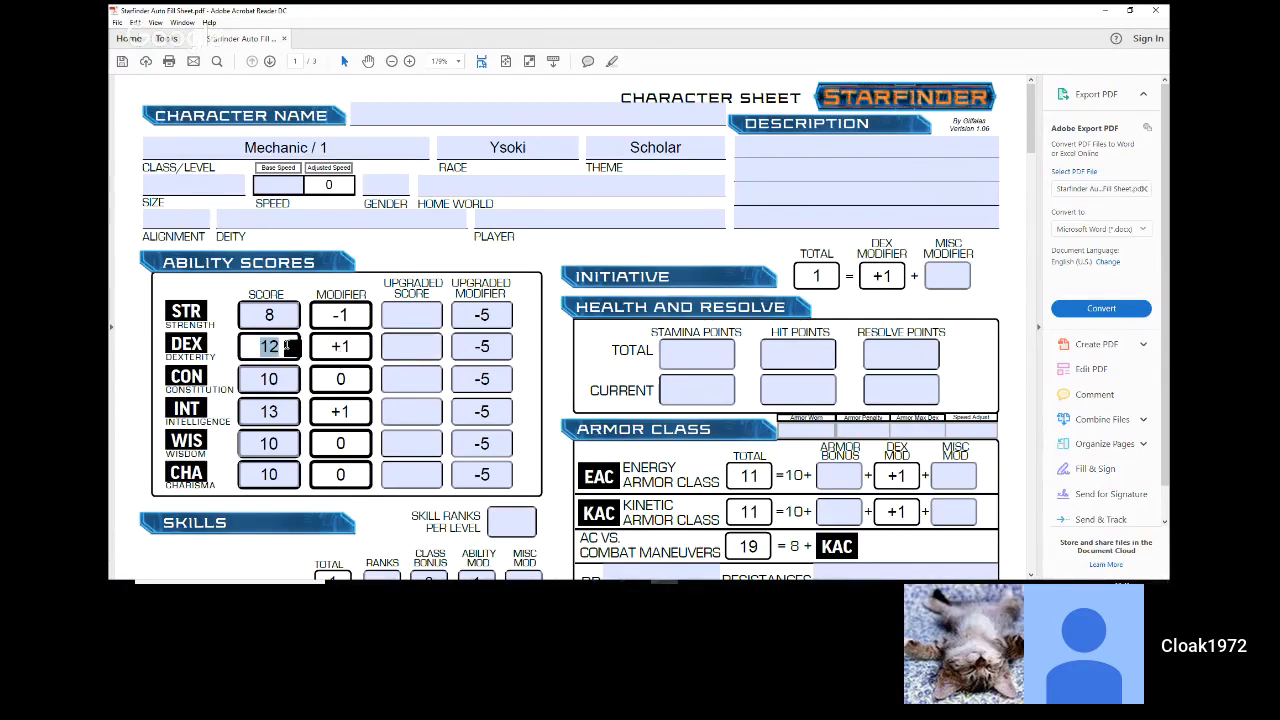
pyautogui.write('15')
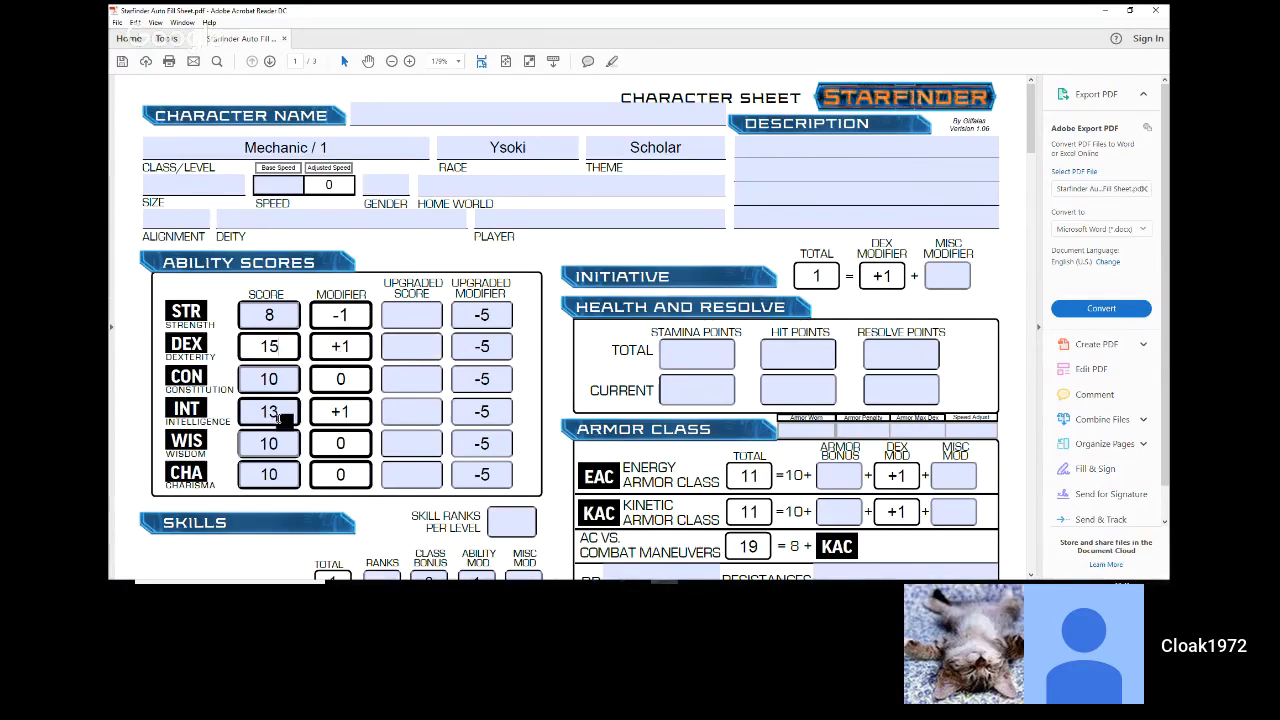
pyautogui.click(286, 411)
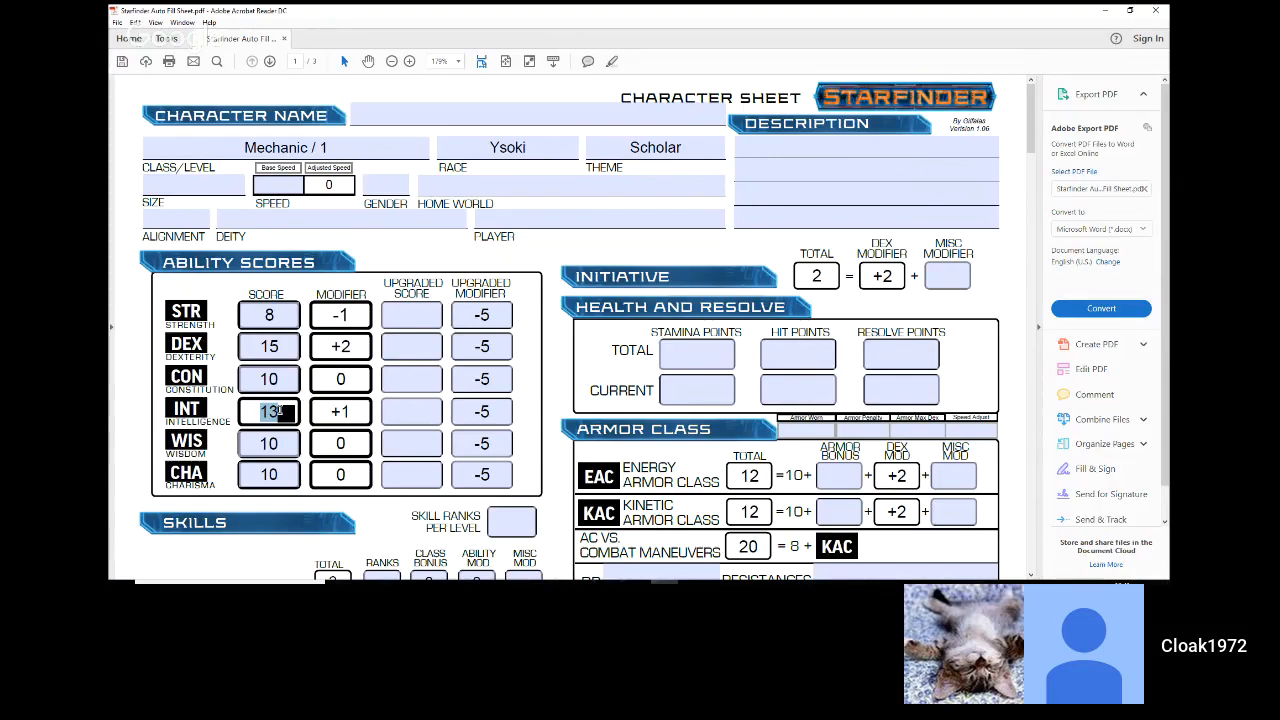
pyautogui.write('18')
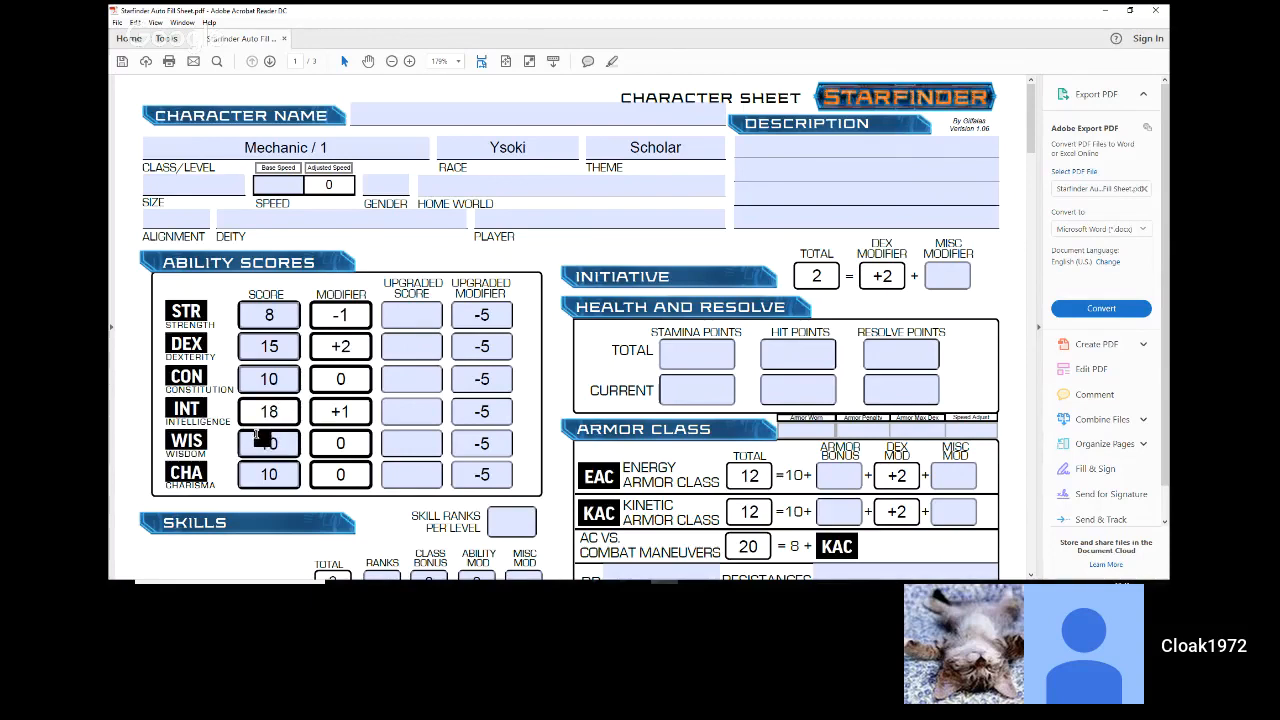
# Step: Change the base Constitution score to 12
pyautogui.click(291, 381)
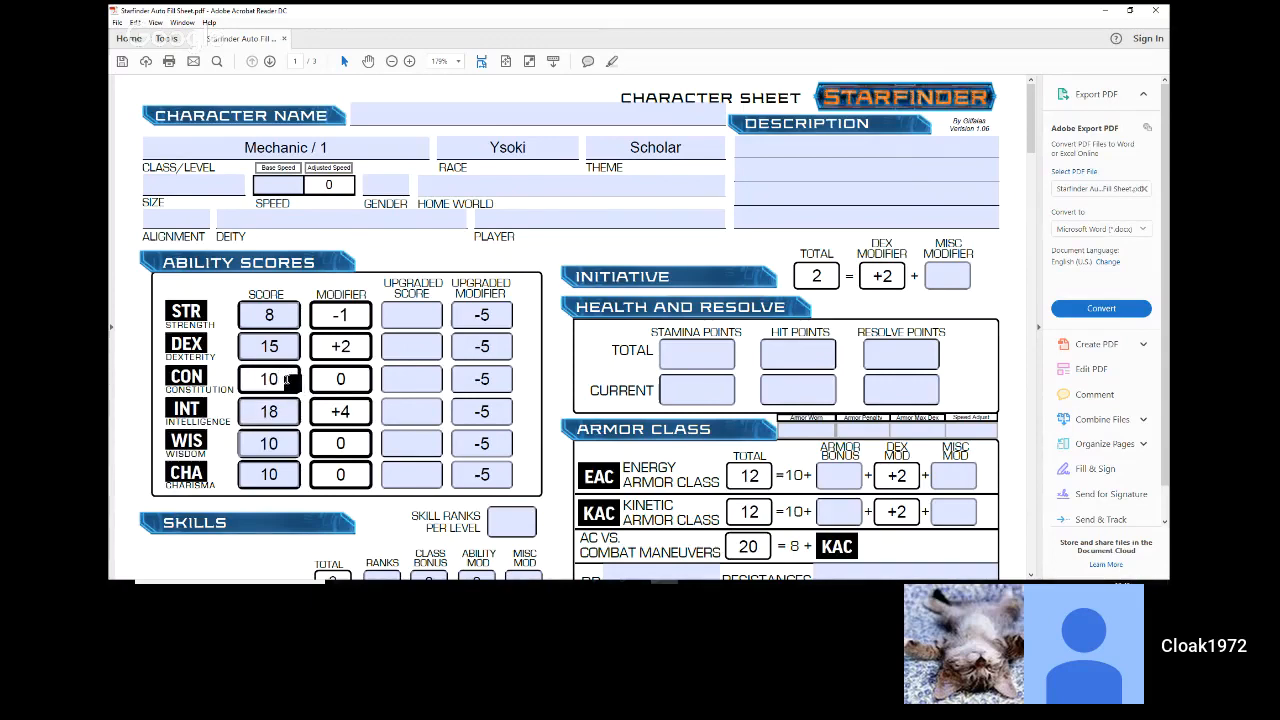
pyautogui.press('BackSpace')
pyautogui.write('2')
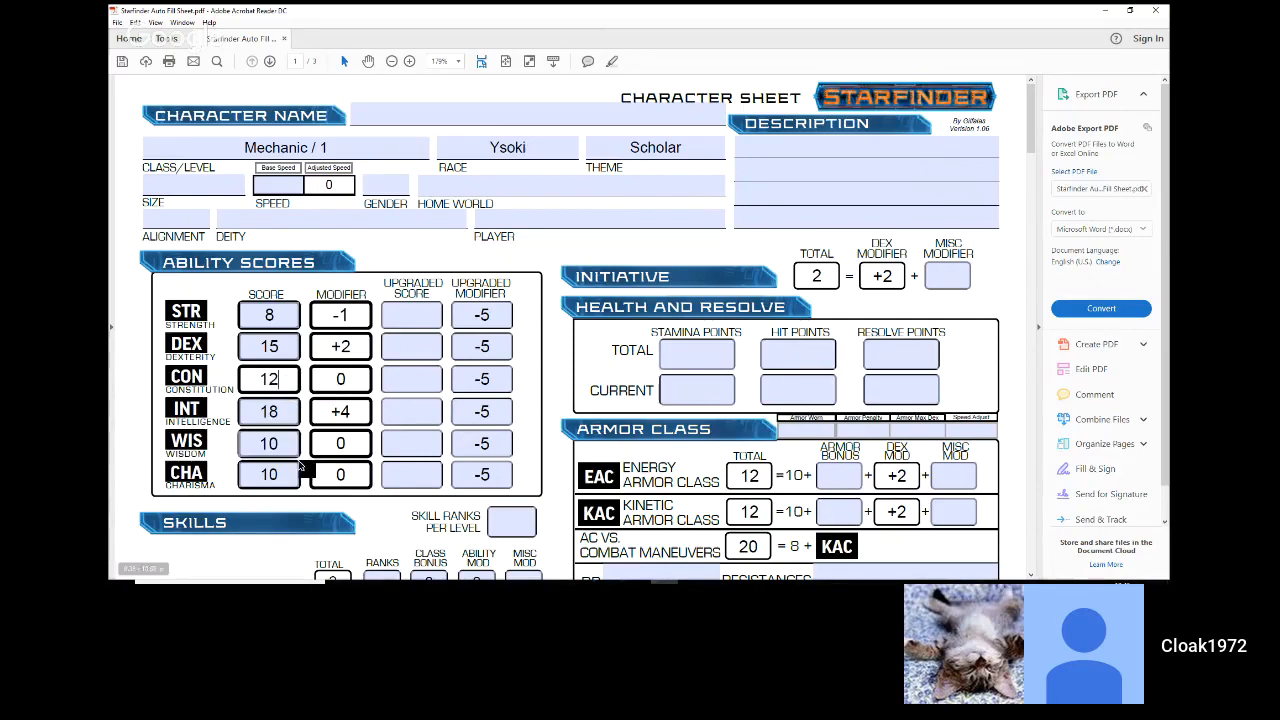
pyautogui.click(402, 442)
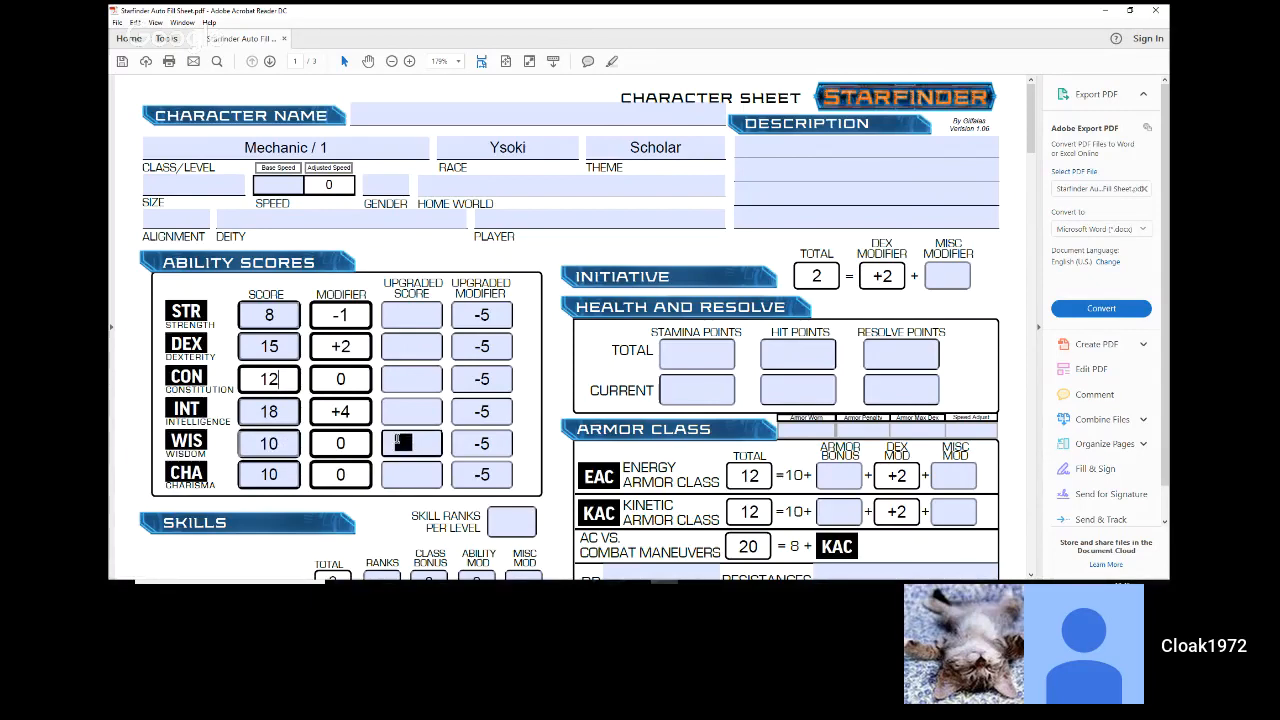
pyautogui.click(402, 442)
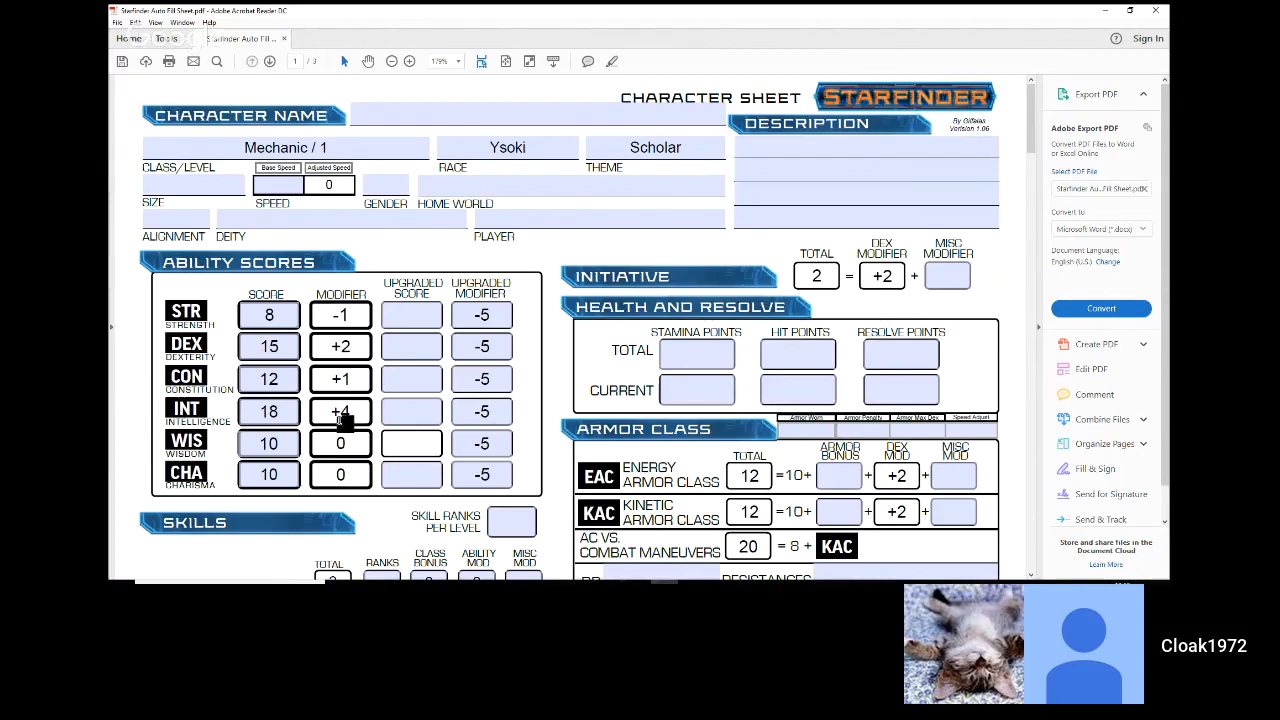
# Step: Look through the character sheet from the skills to the notes page to find where class abilities are recorded
pyautogui.scroll(-3, 343, 418)
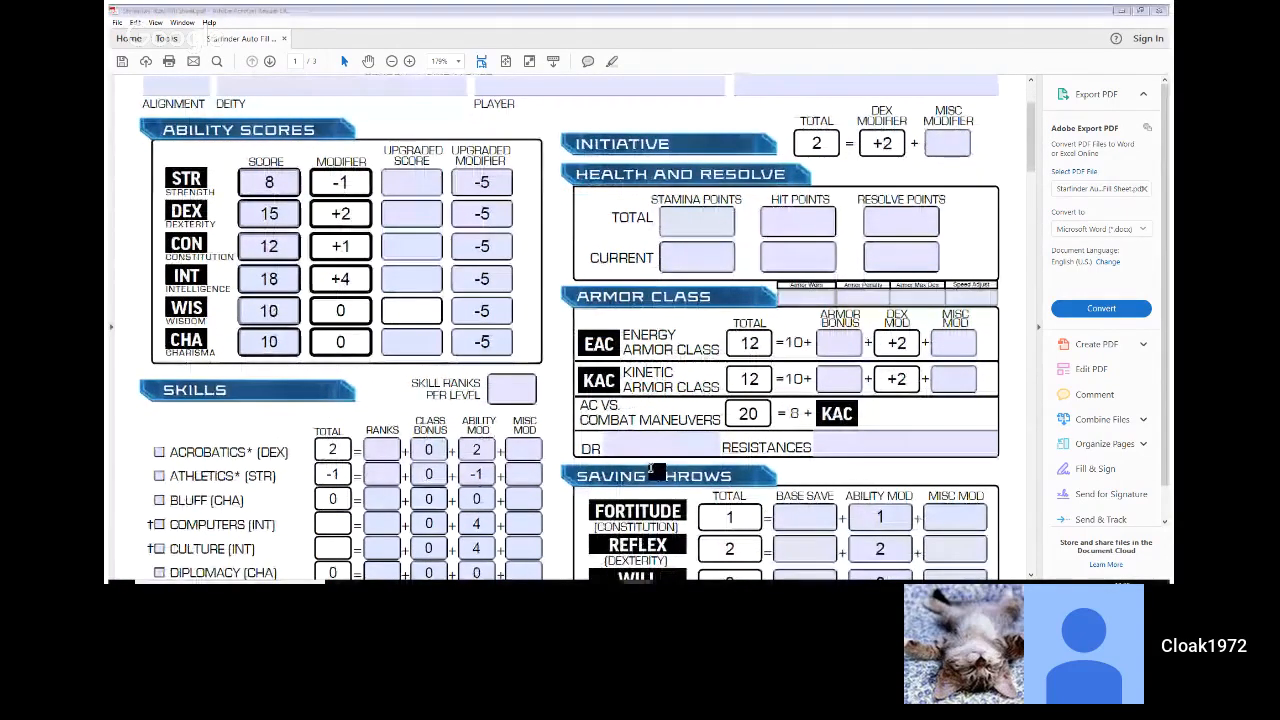
pyautogui.scroll(-3, 652, 470)
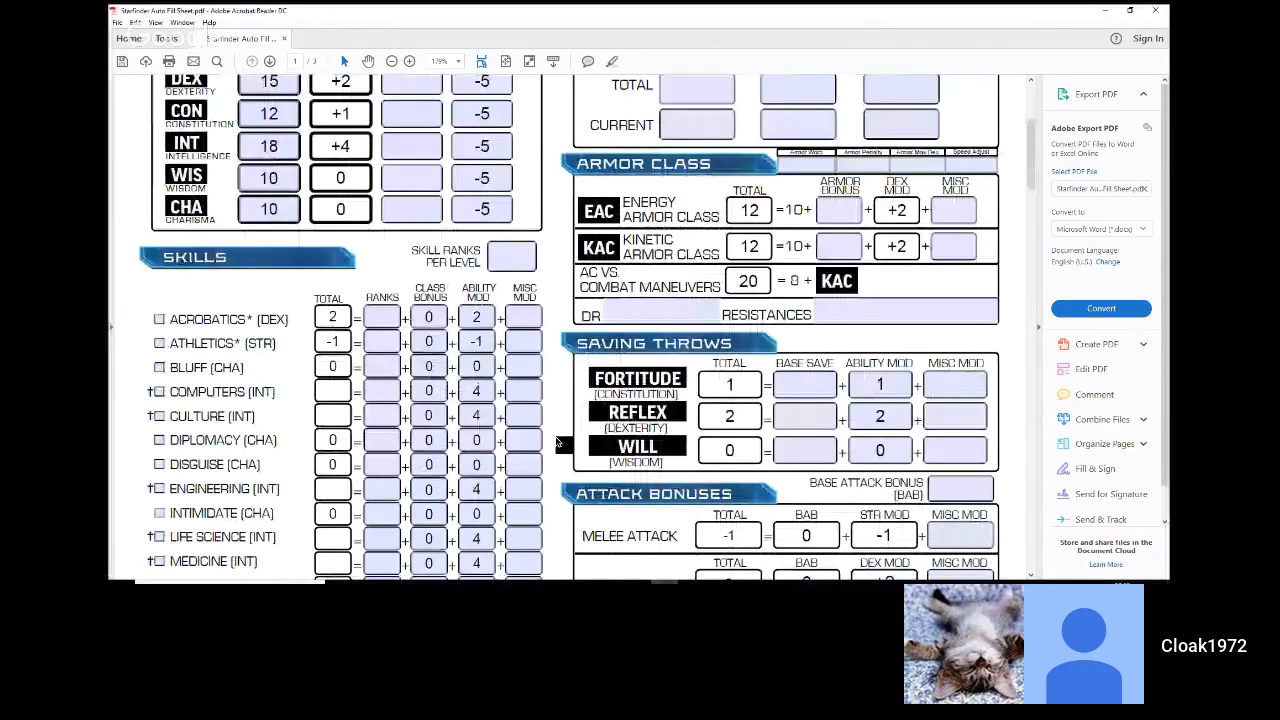
pyautogui.scroll(-12, 557, 443)
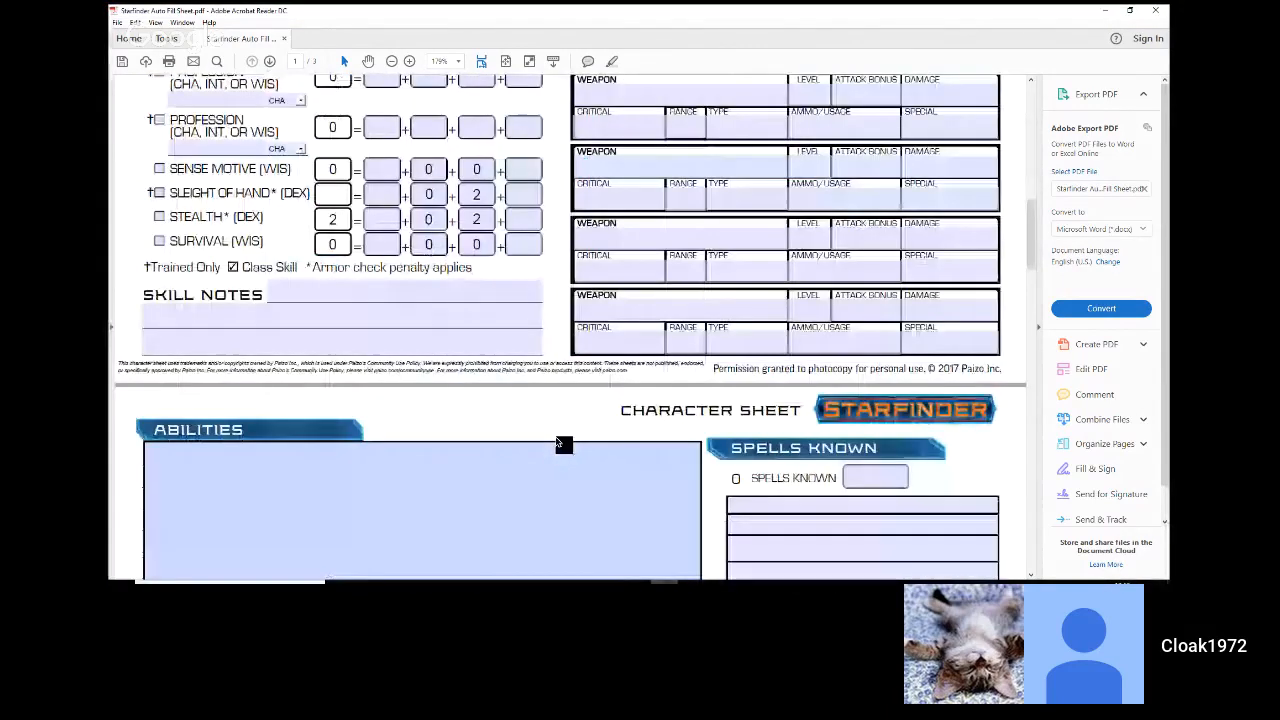
pyautogui.scroll(-15, 562, 442)
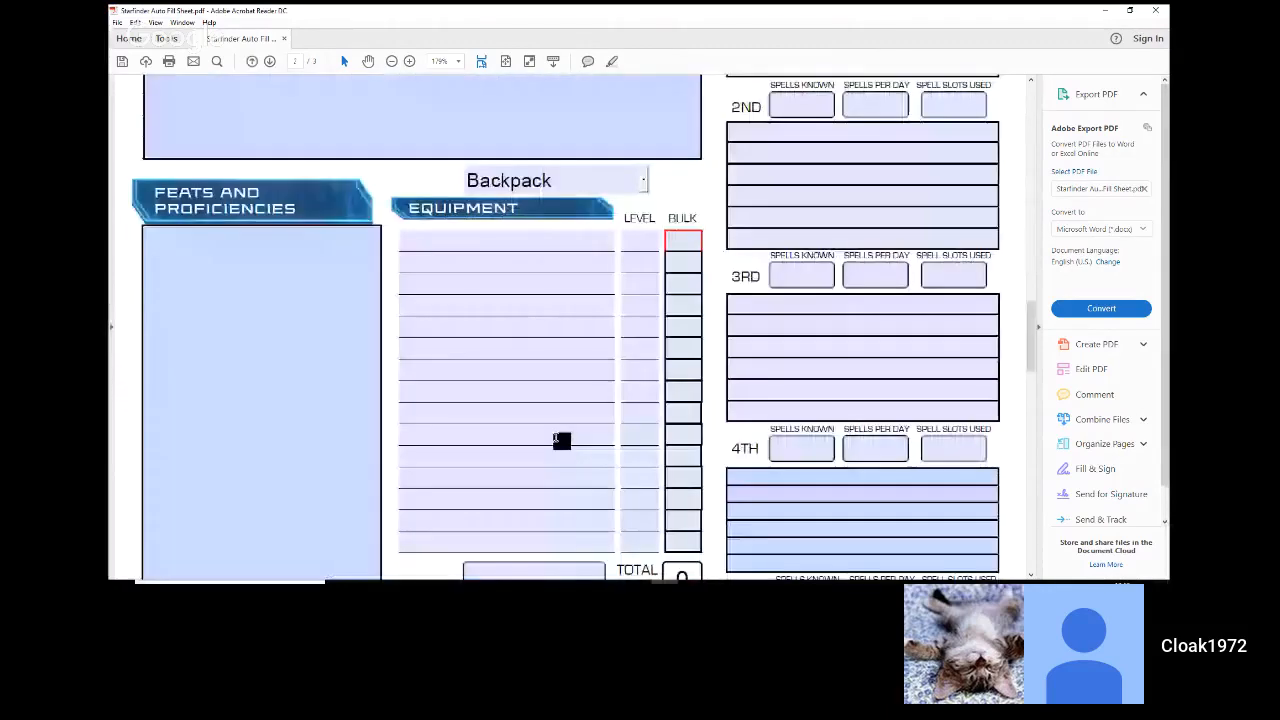
pyautogui.scroll(-6, 561, 441)
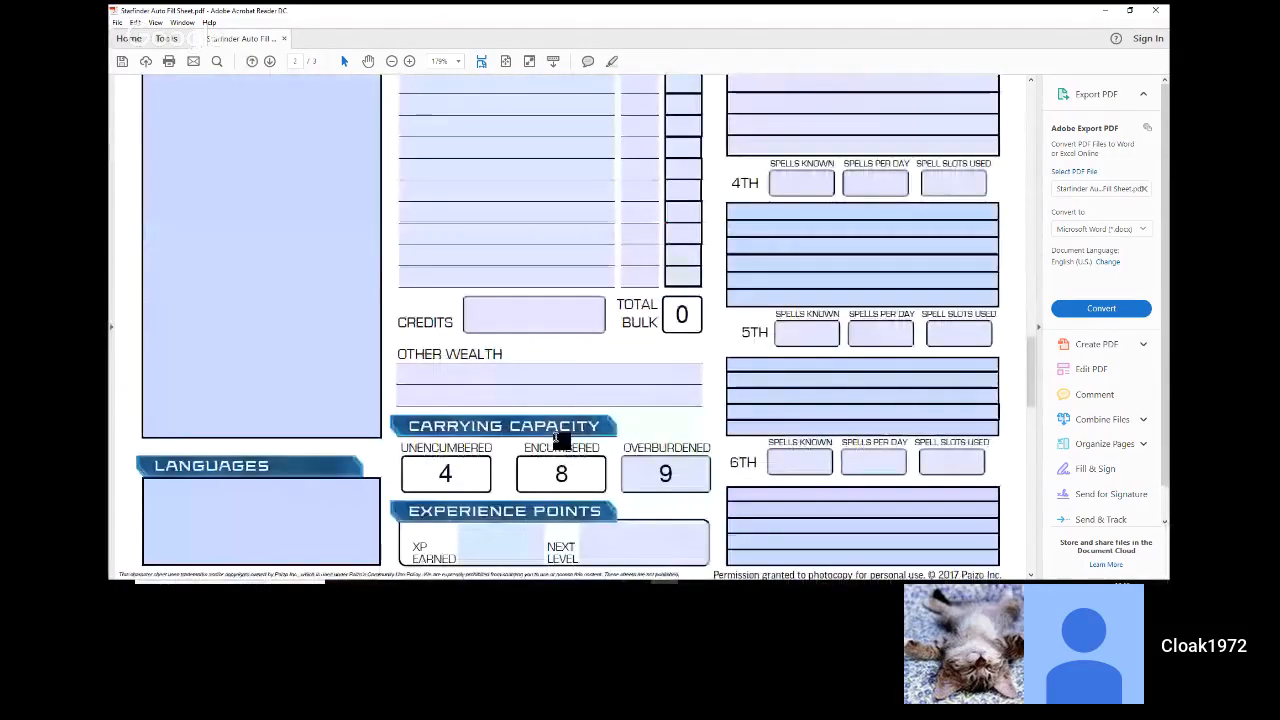
pyautogui.scroll(-7, 559, 441)
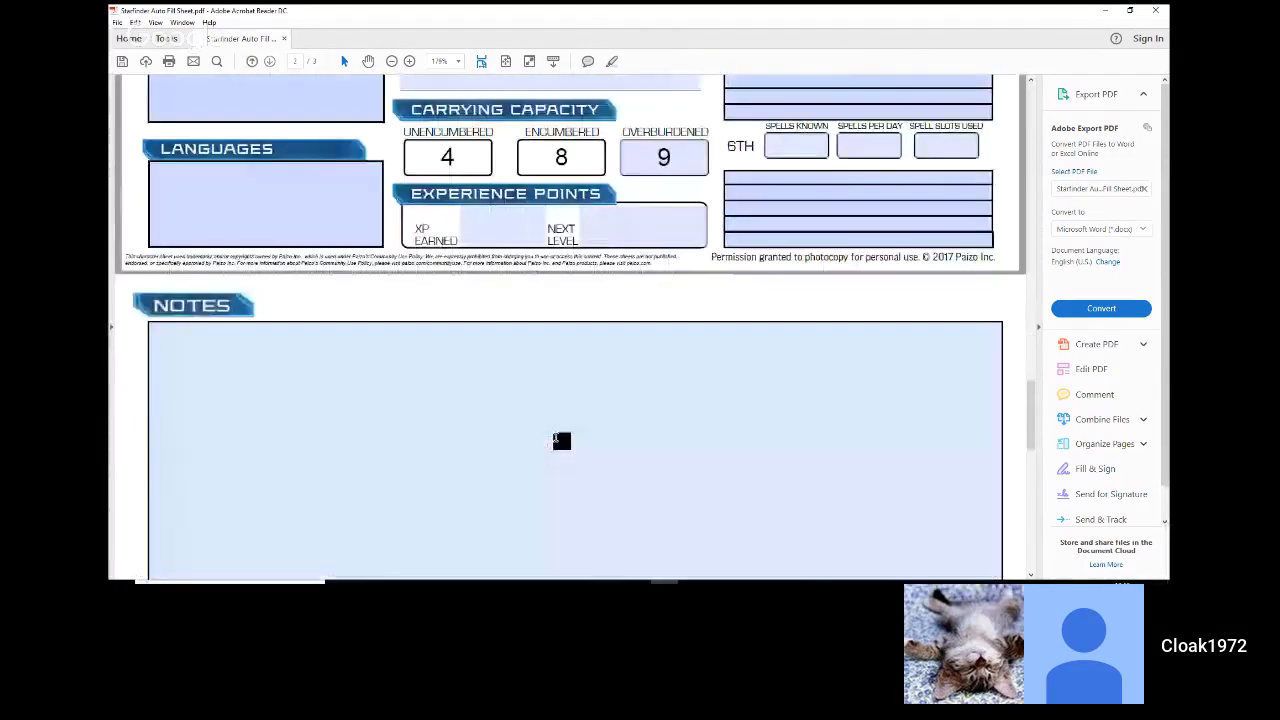
pyautogui.scroll(-6, 562, 441)
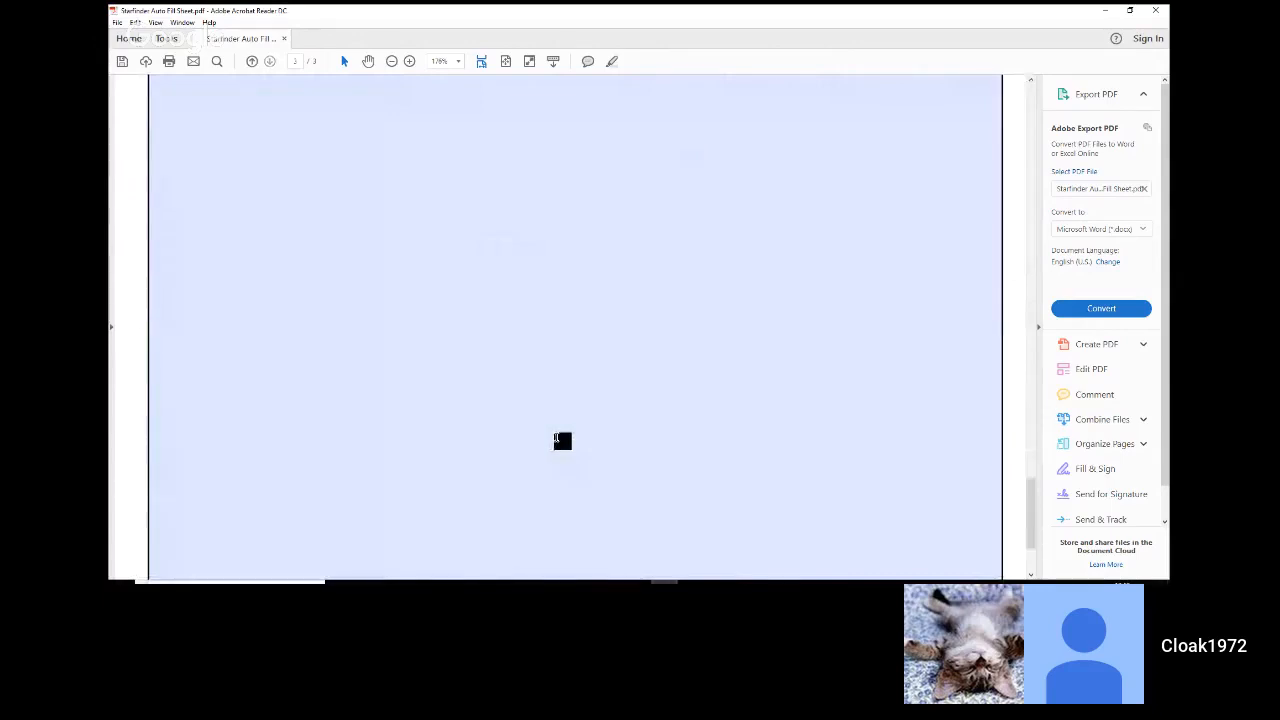
pyautogui.scroll(1, 561, 441)
pyautogui.scroll(8, 562, 441)
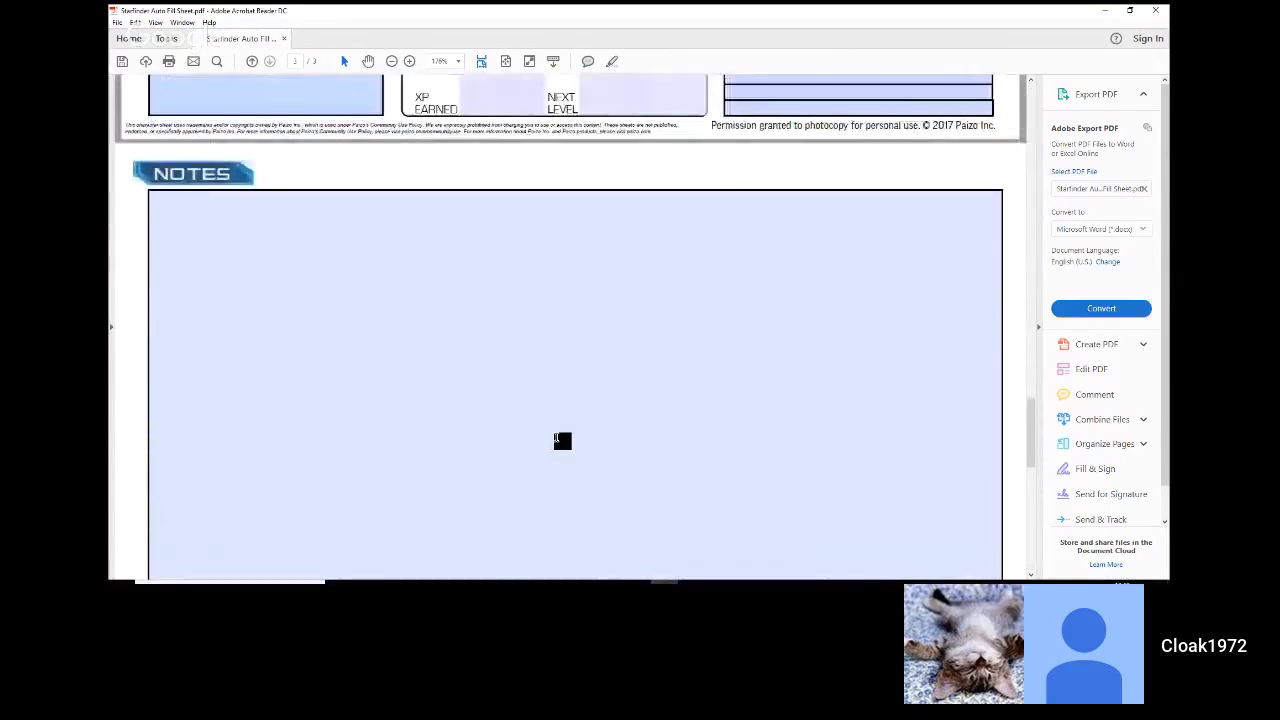
pyautogui.scroll(3, 562, 441)
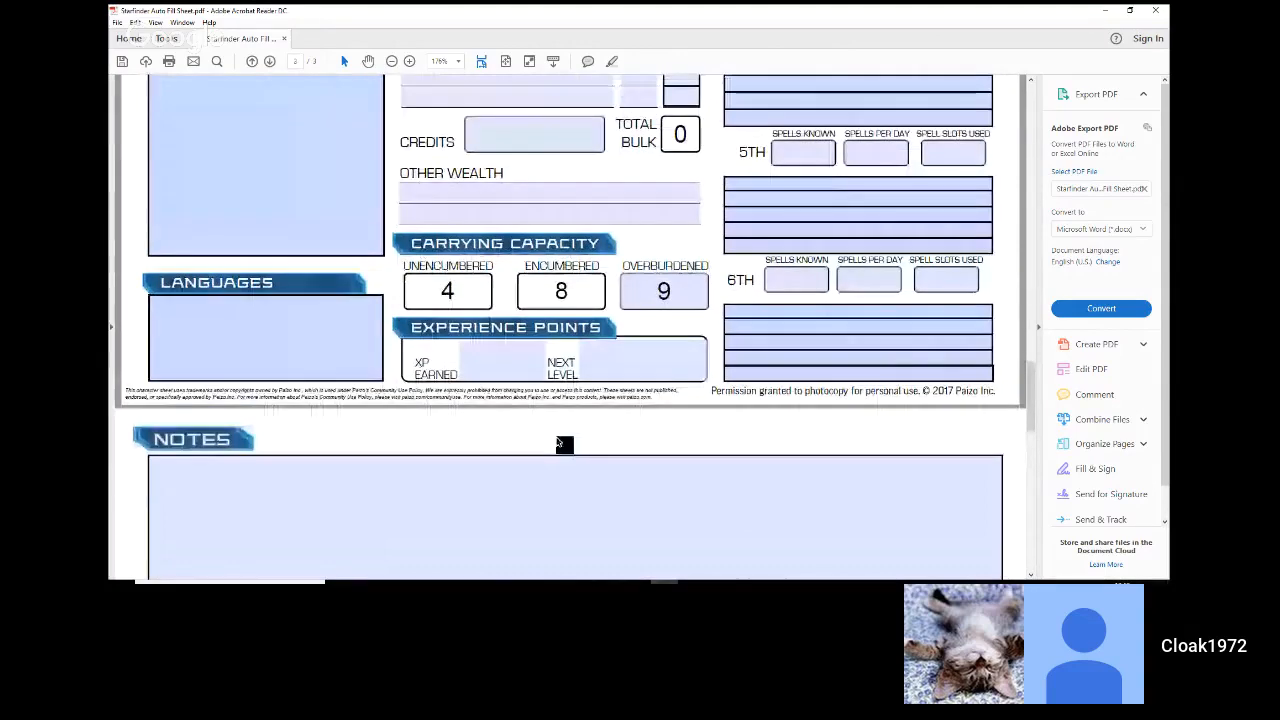
pyautogui.scroll(7, 558, 443)
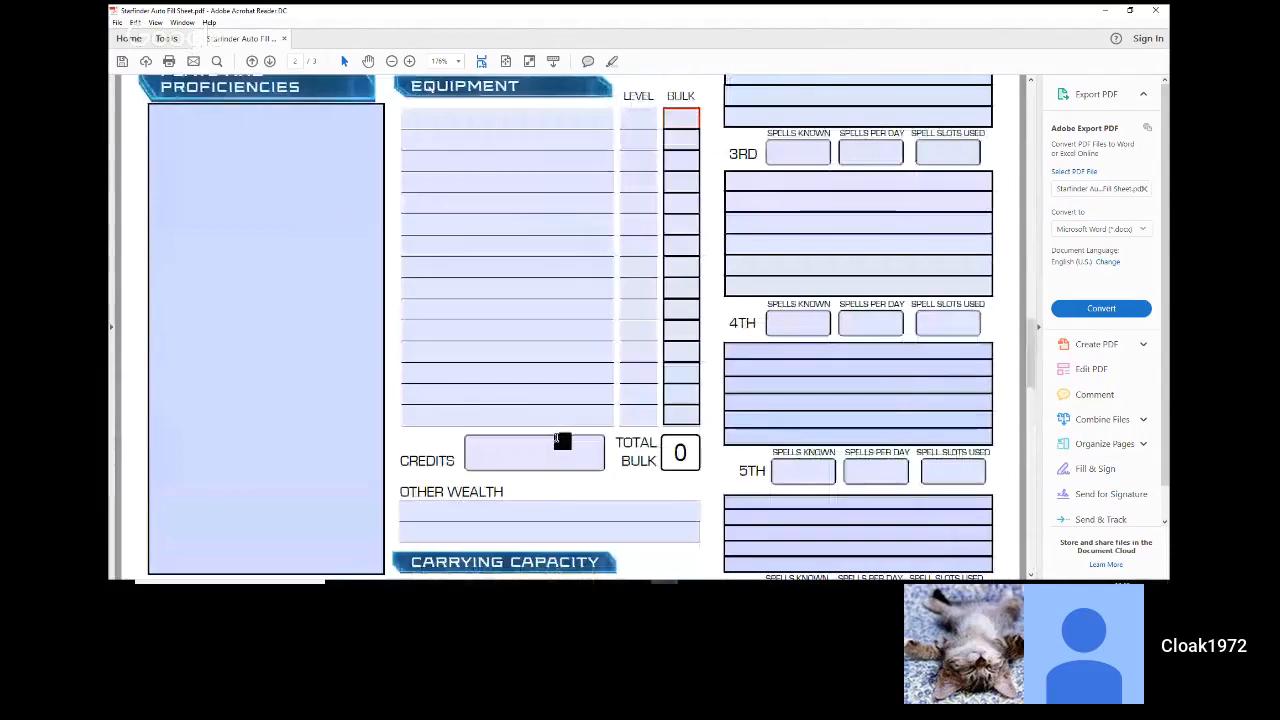
pyautogui.scroll(7, 562, 441)
pyautogui.scroll(3, 560, 441)
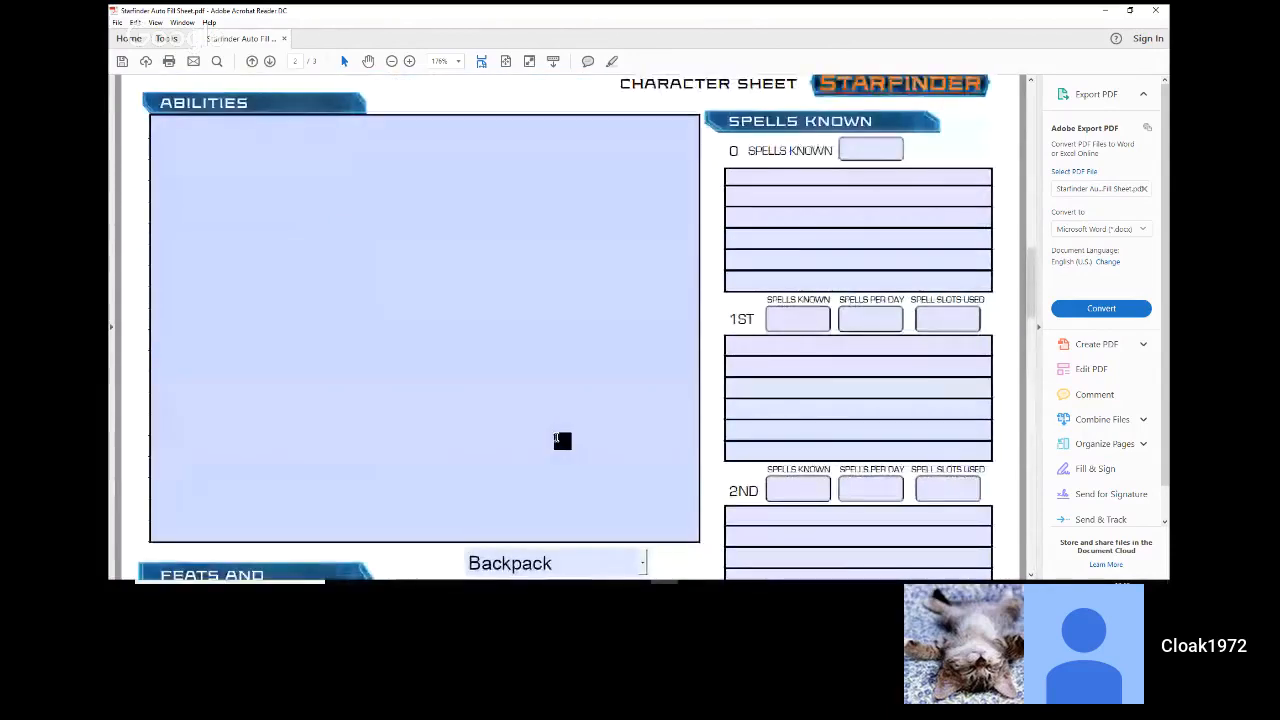
pyautogui.scroll(3, 560, 441)
pyautogui.scroll(1, 562, 441)
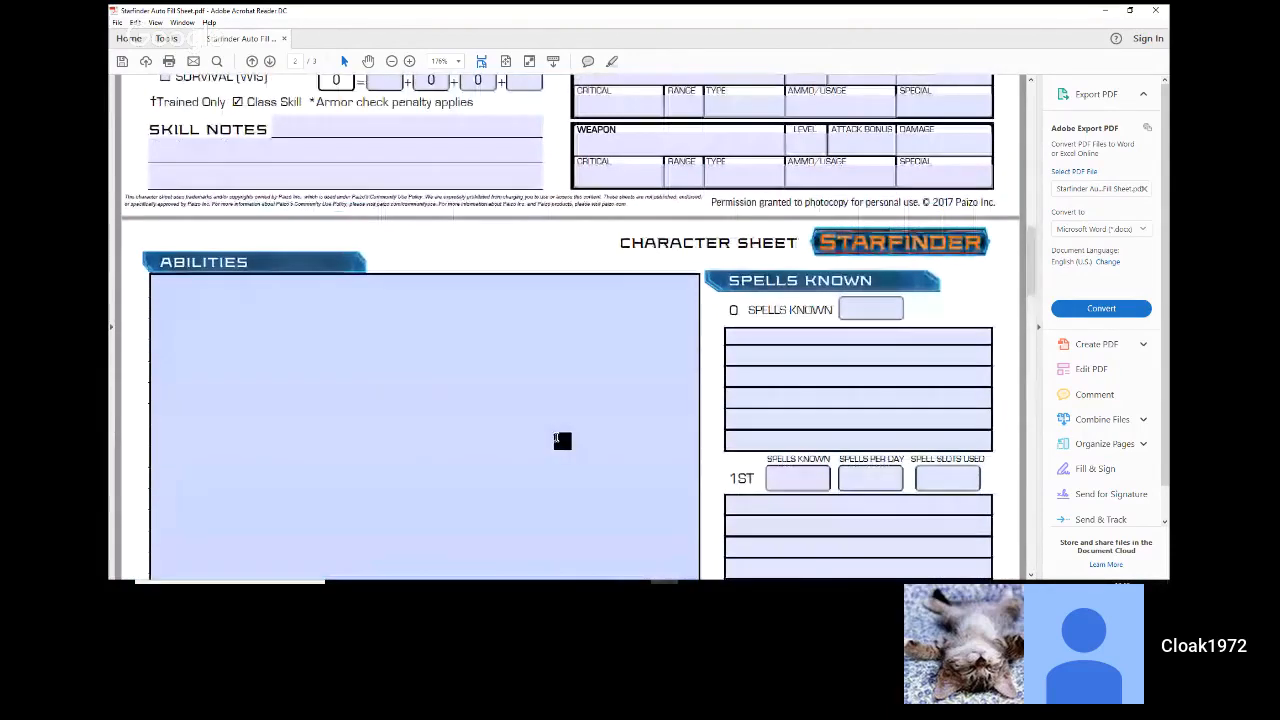
# Step: Enter "Exocortex" as the first entry in the Abilities box on the second page
pyautogui.click(562, 441)
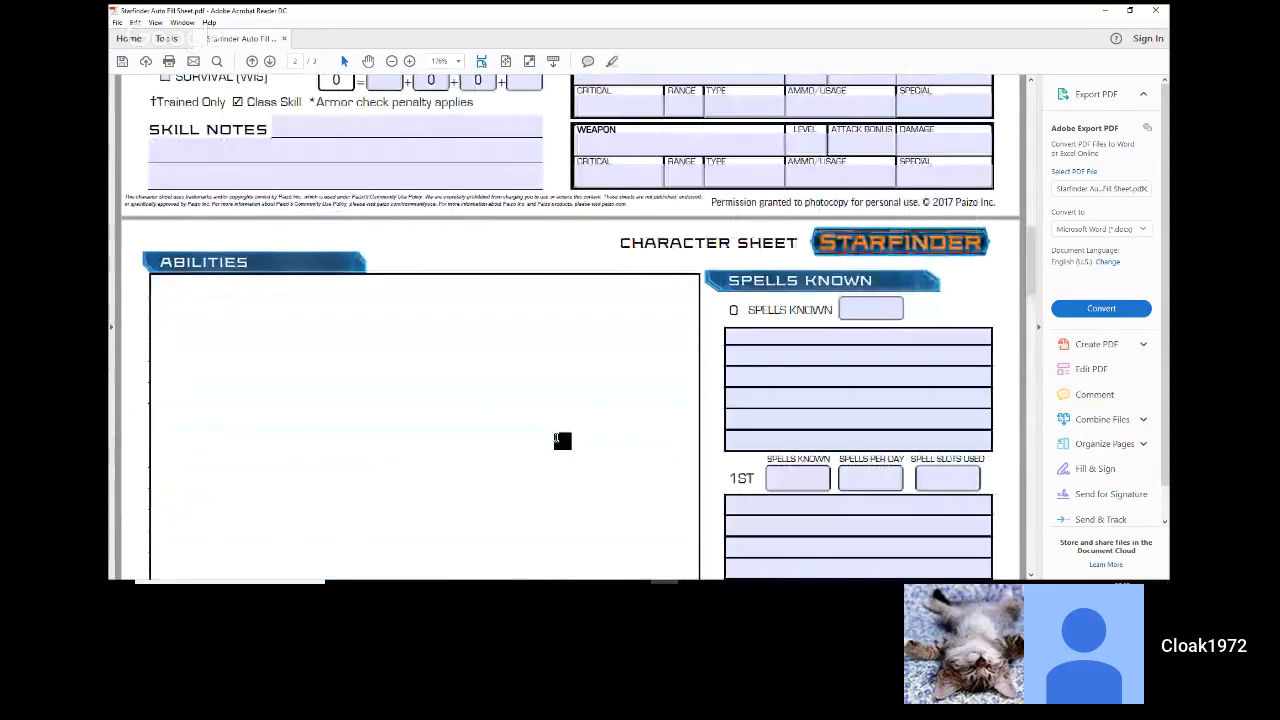
pyautogui.write('Exo')
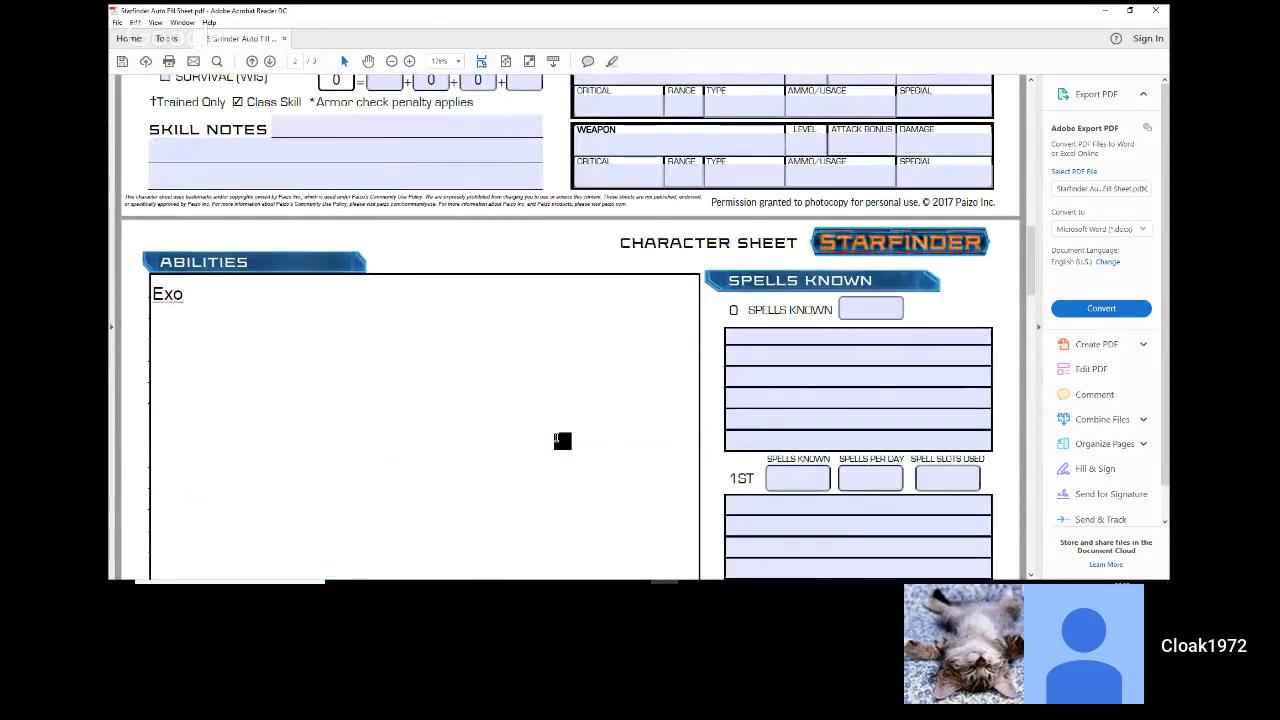
pyautogui.write('cortex')
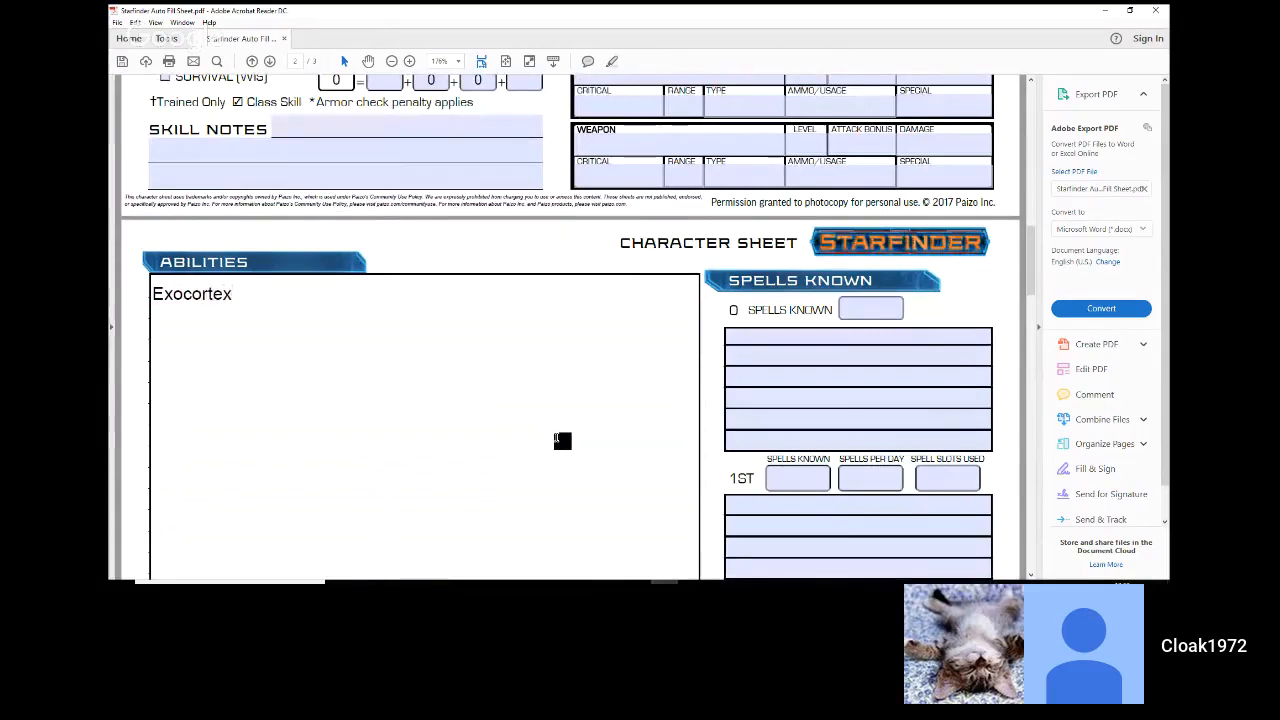
# Step: Add "Combat Tracking" as an indented line beneath Exocortex in the Abilities box
pyautogui.hotkey('shift', 'Tab')
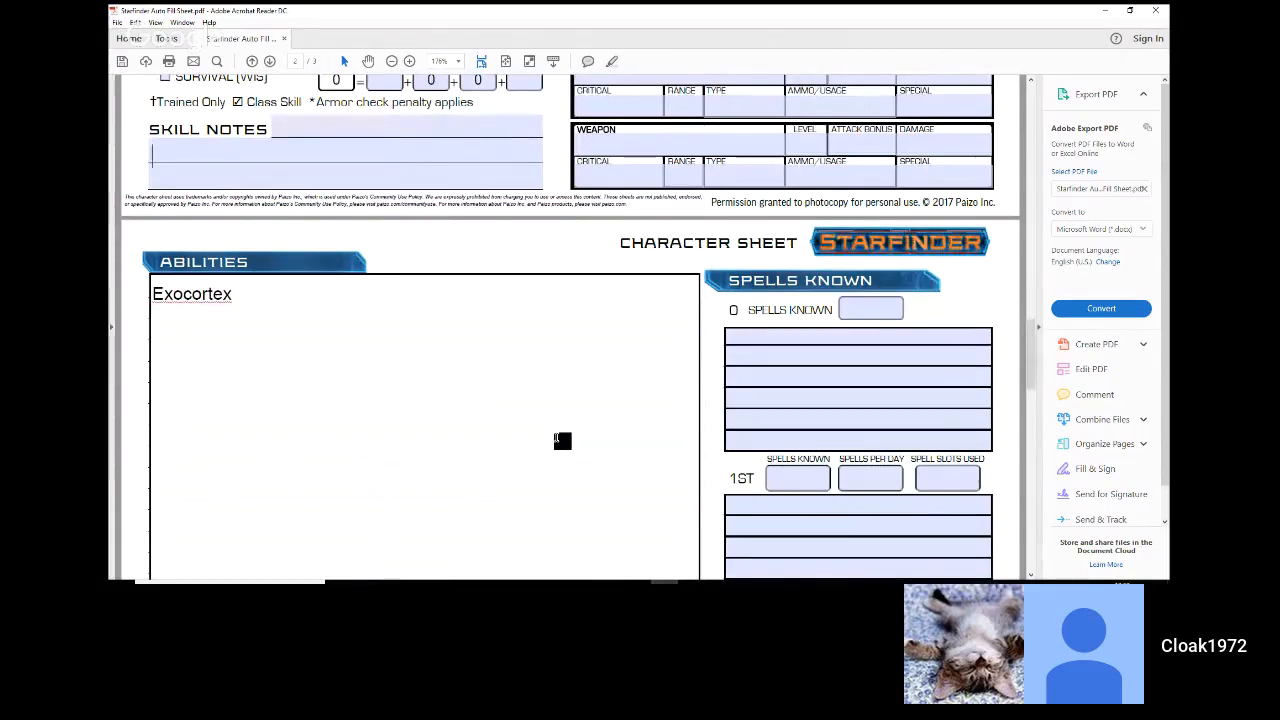
pyautogui.press('Tab')
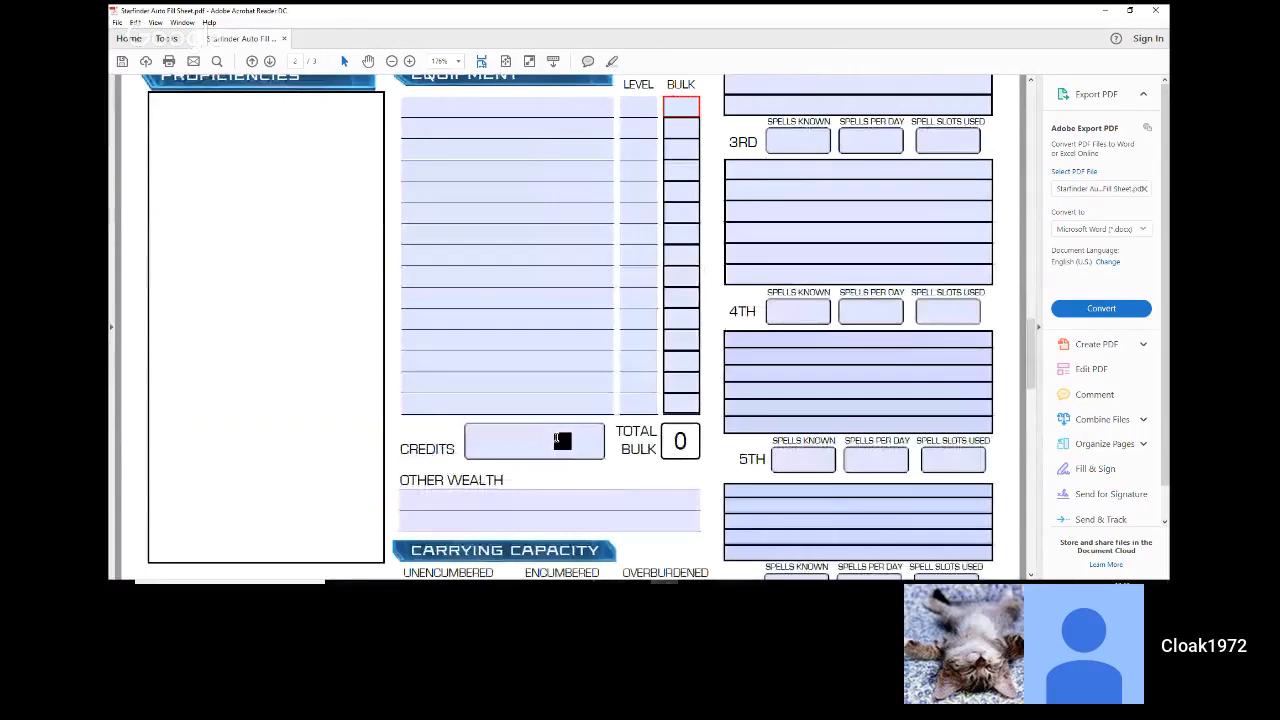
pyautogui.hotkey('shift', 'Tab')
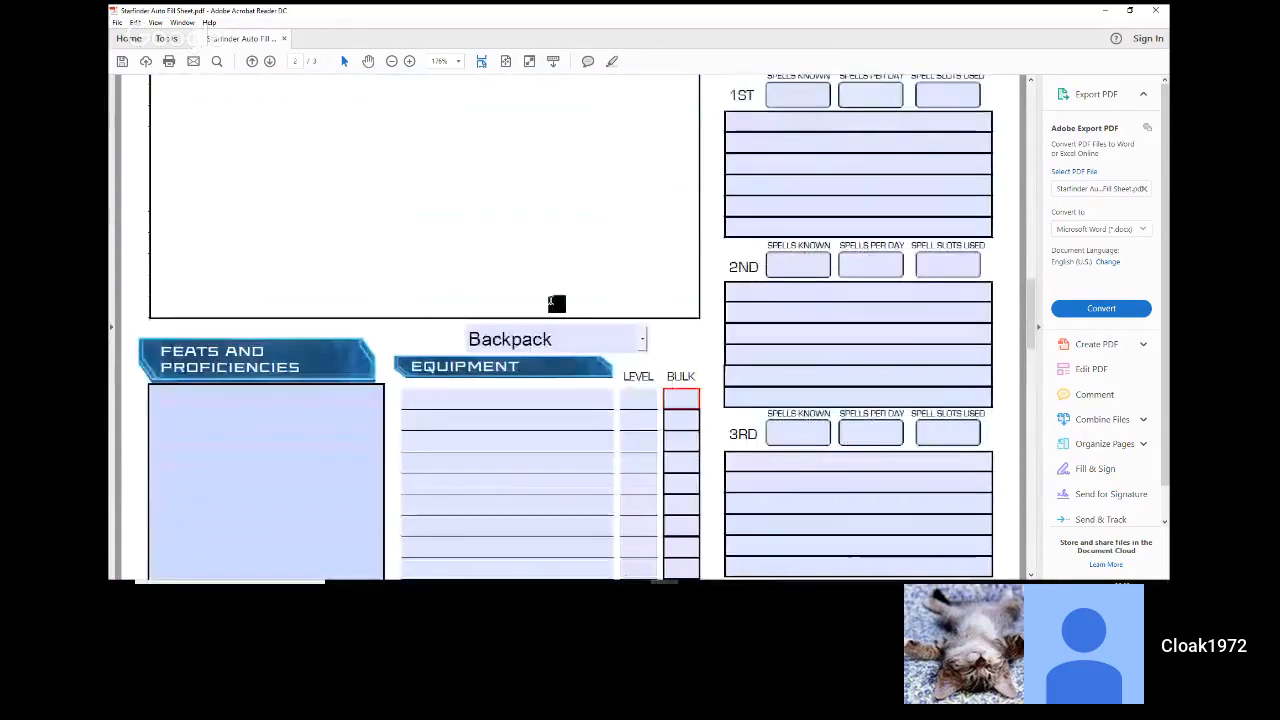
pyautogui.scroll(2, 556, 303)
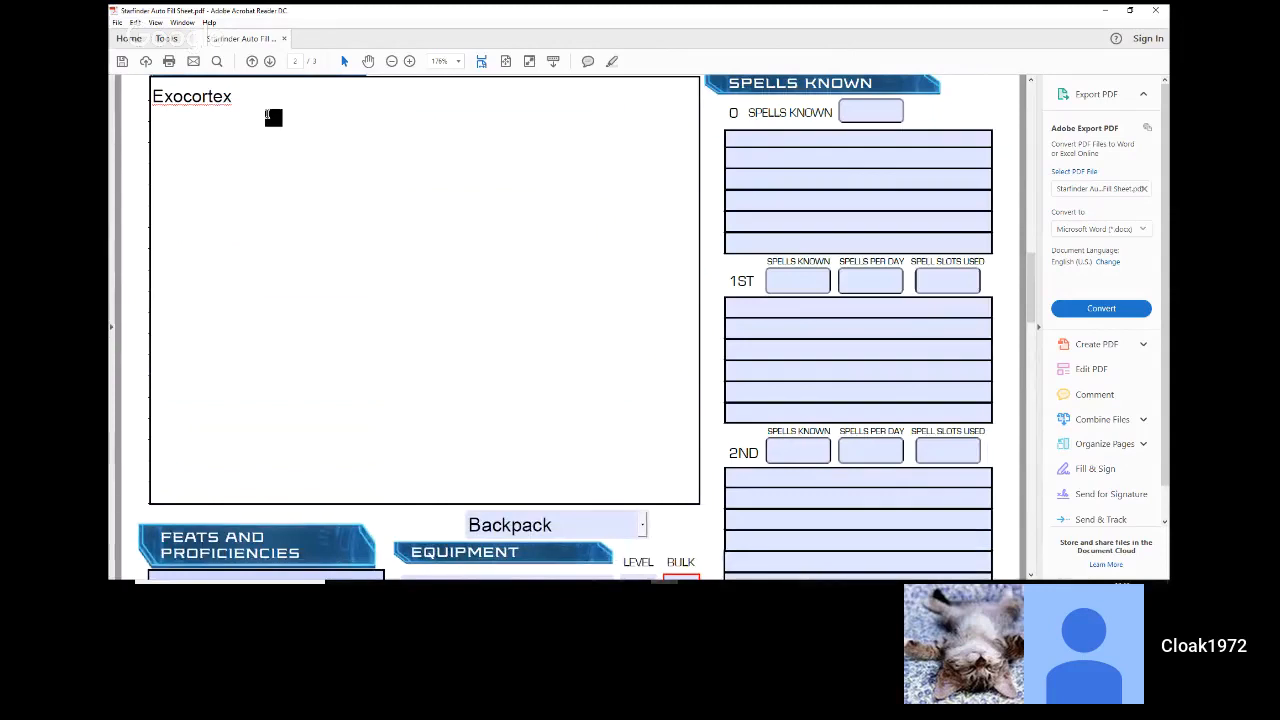
pyautogui.write('Comba')
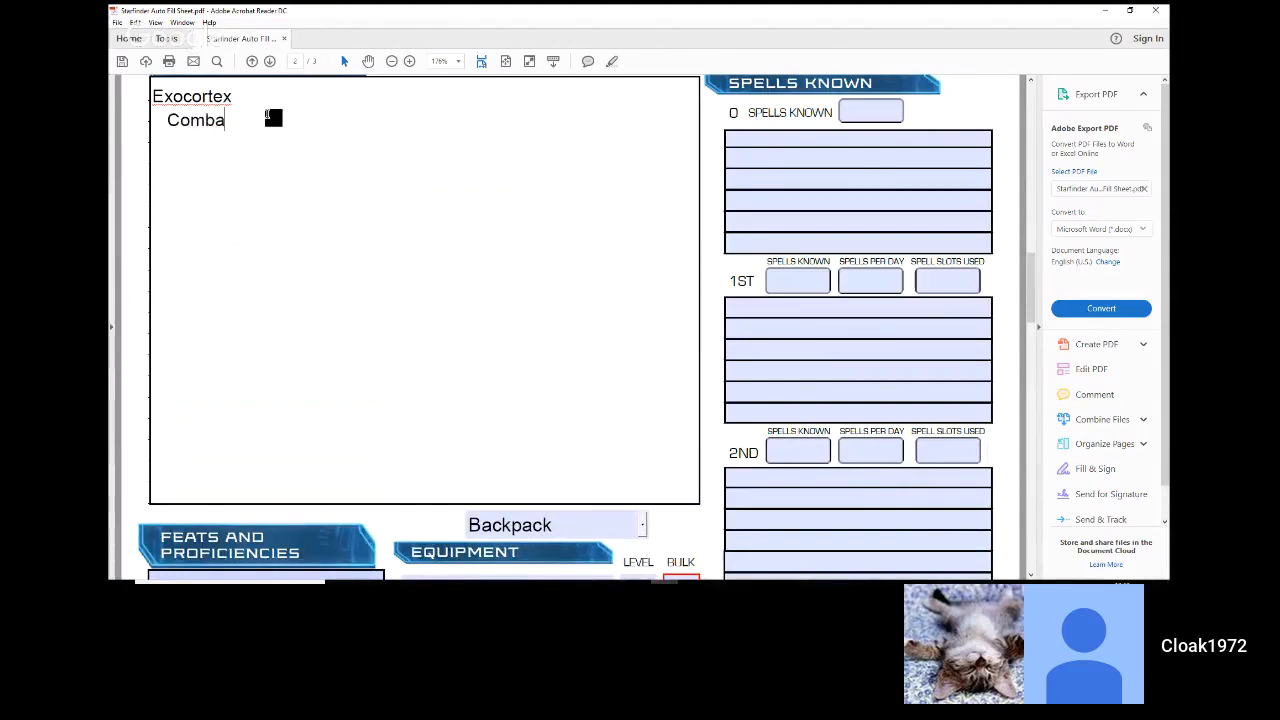
pyautogui.write('t Tracking')
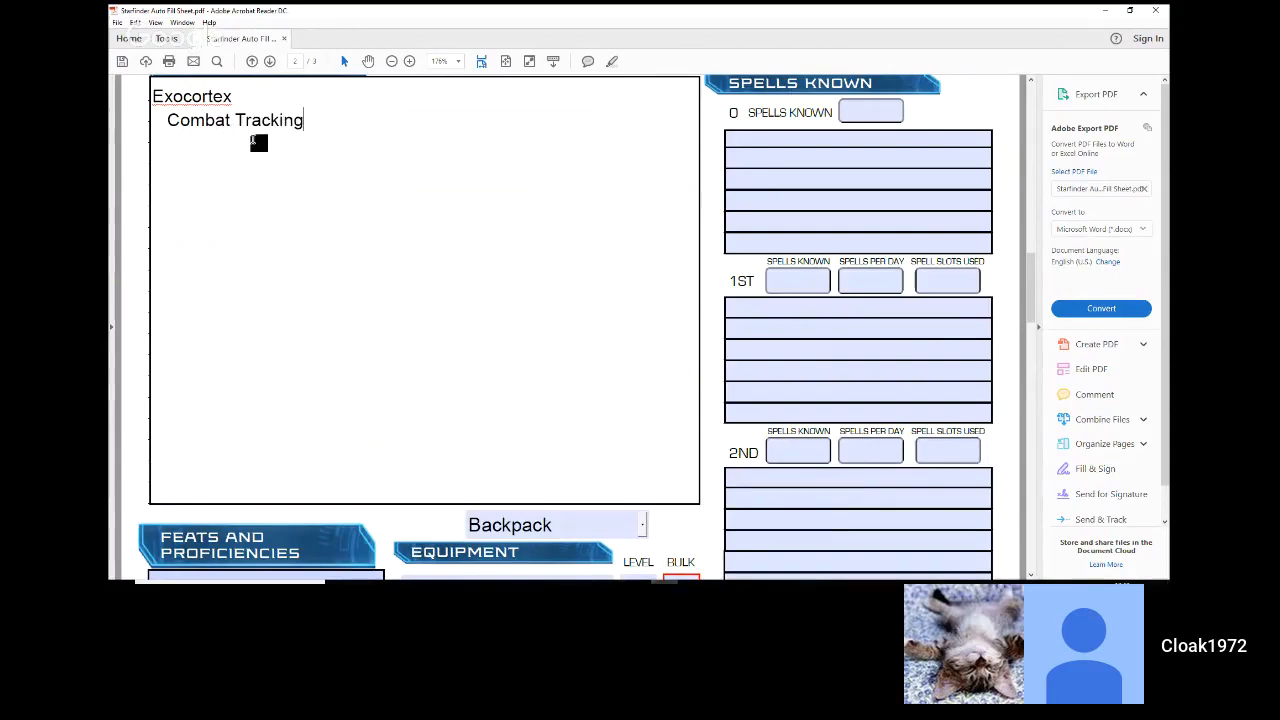
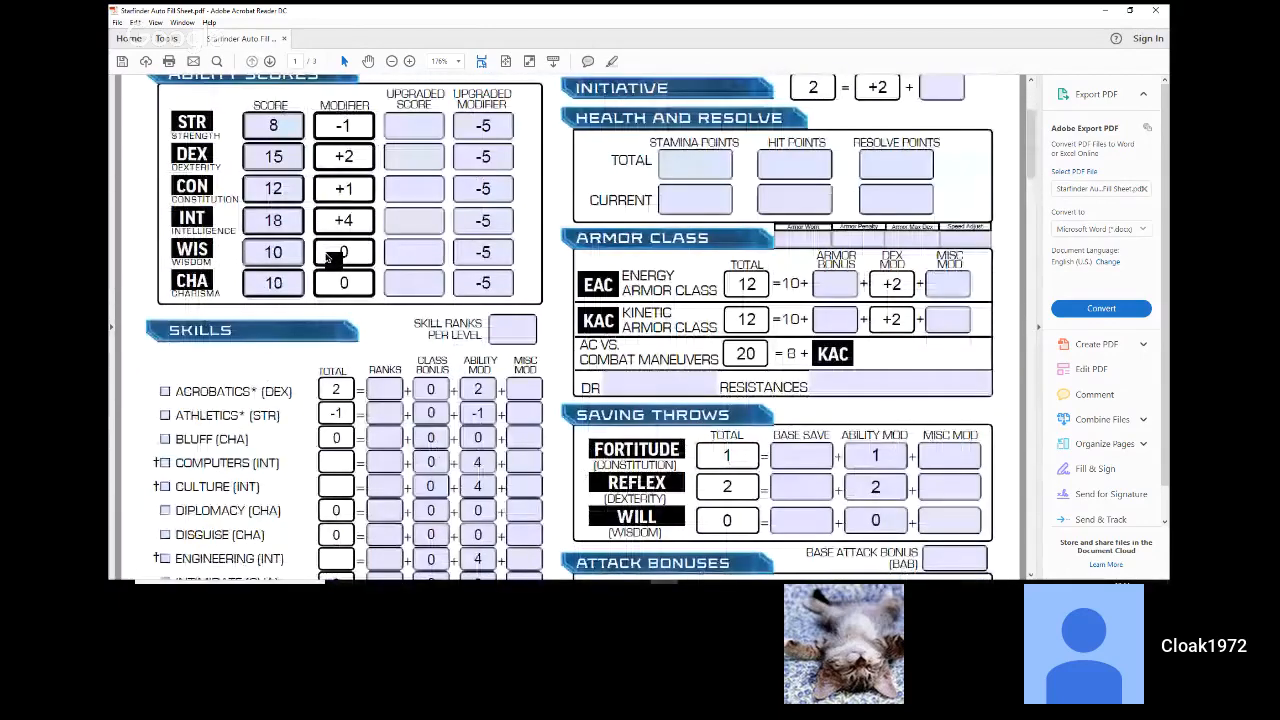
pyautogui.scroll(-3, 327, 257)
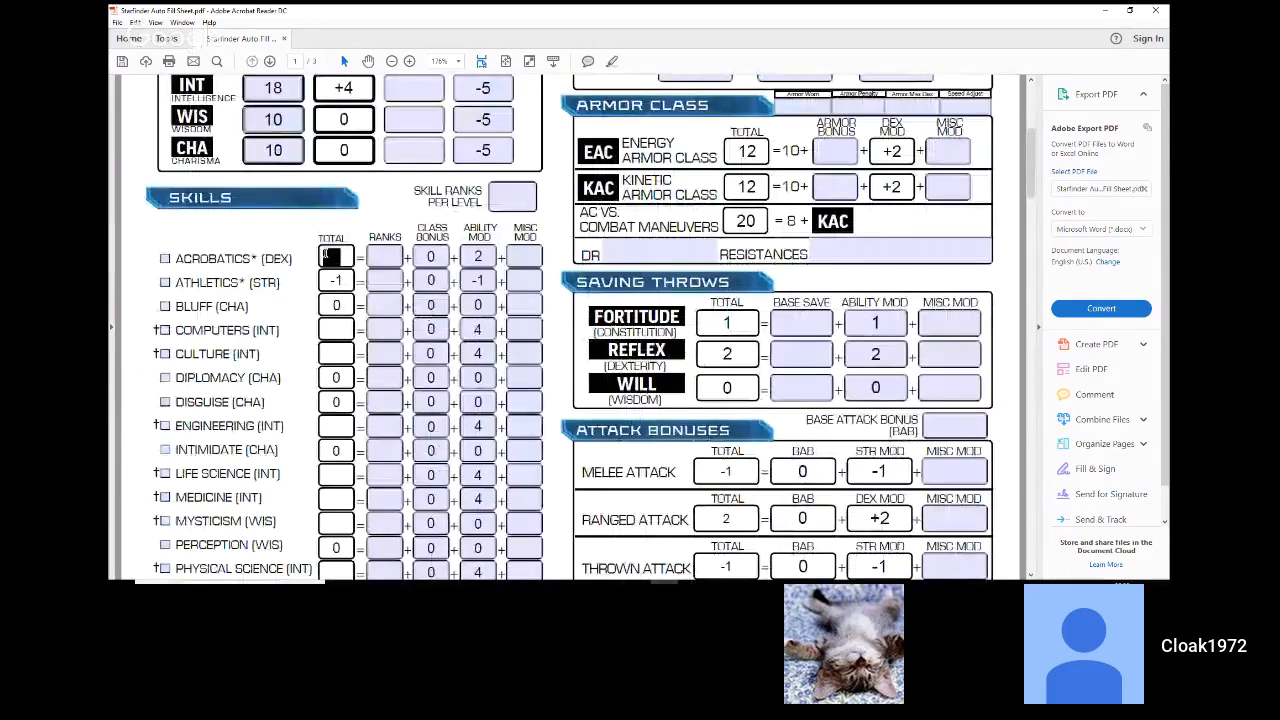
# Step: Mark Athletics, Computers, Engineering and Medicine as class skills in the Skills section
pyautogui.scroll(2, 329, 257)
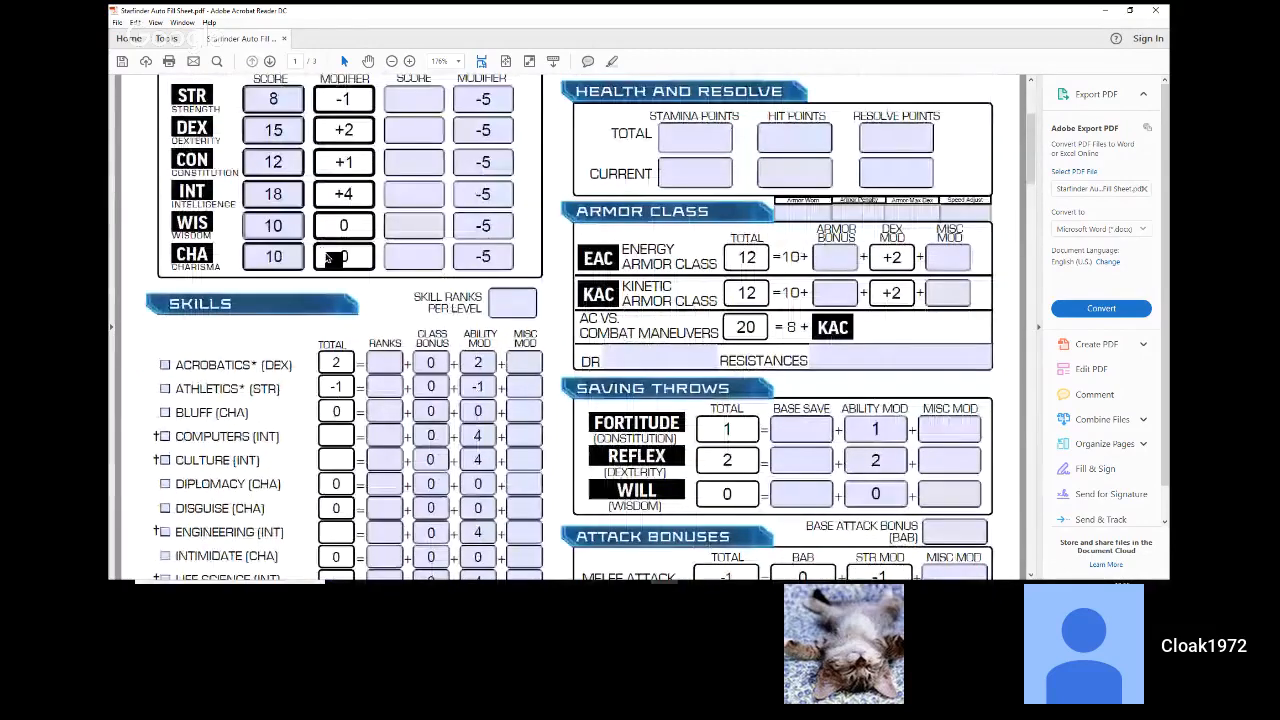
pyautogui.scroll(3, 329, 258)
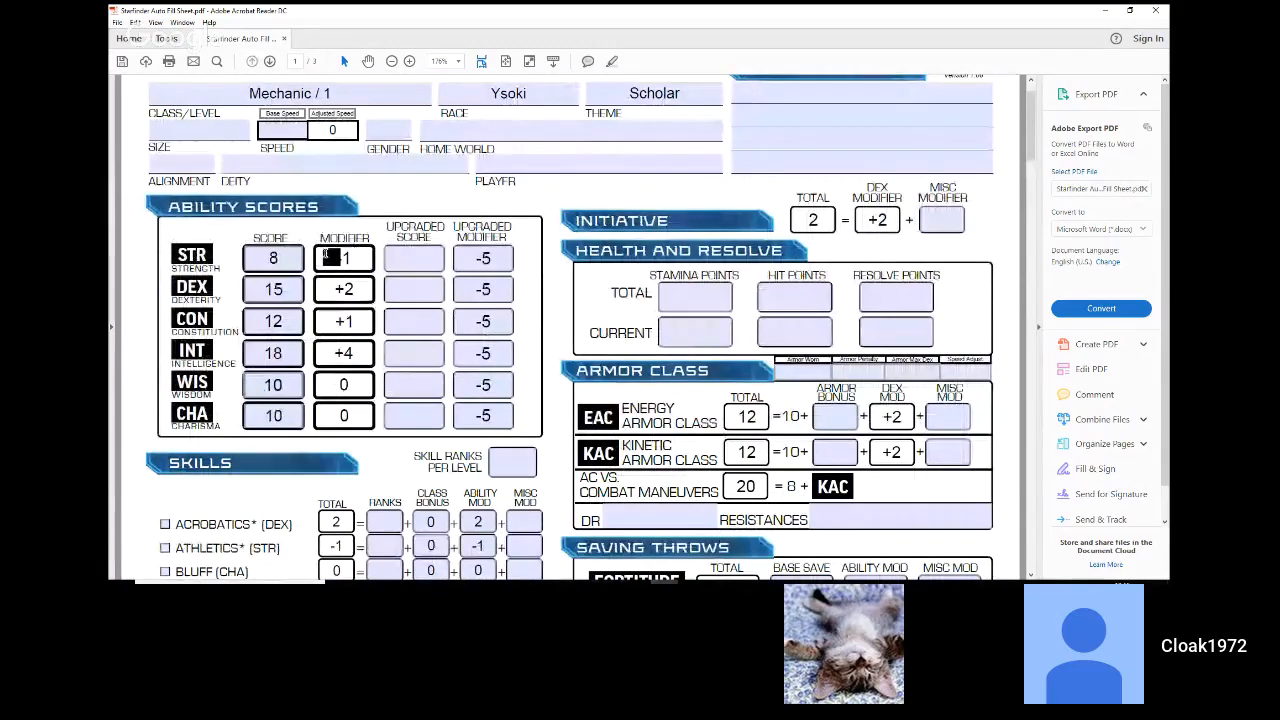
pyautogui.scroll(-1, 330, 258)
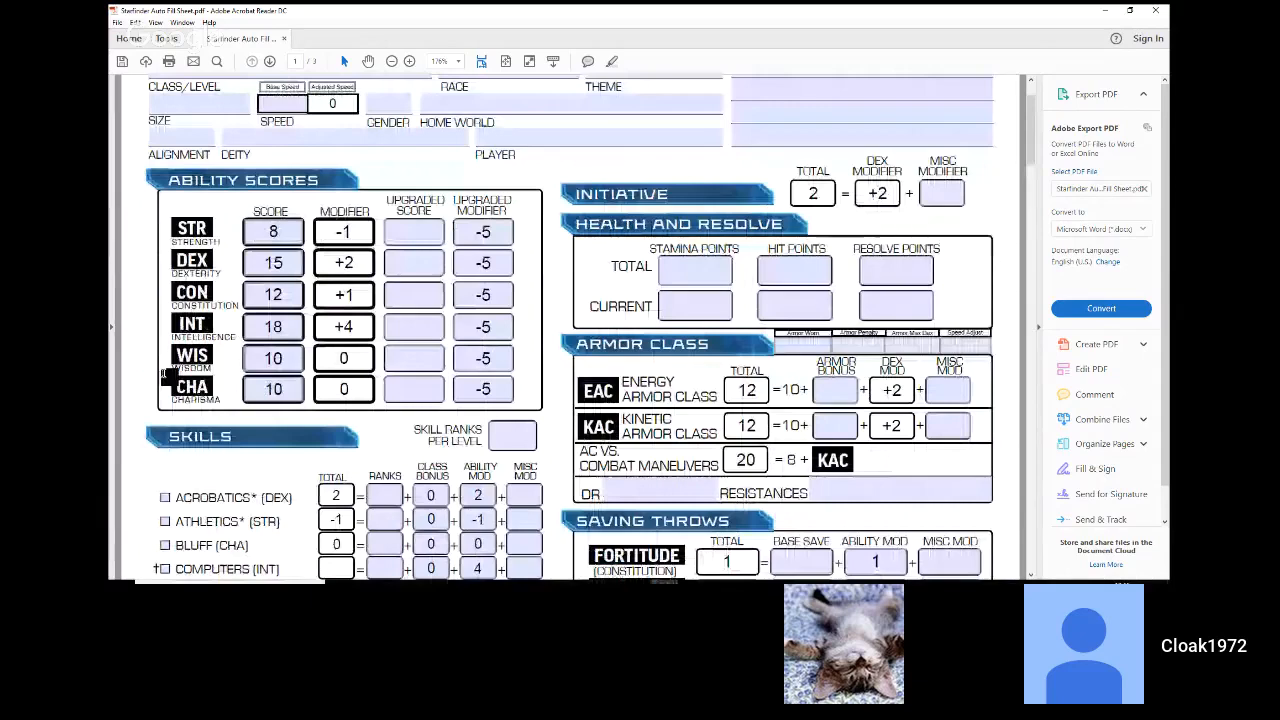
pyautogui.scroll(-3, 165, 376)
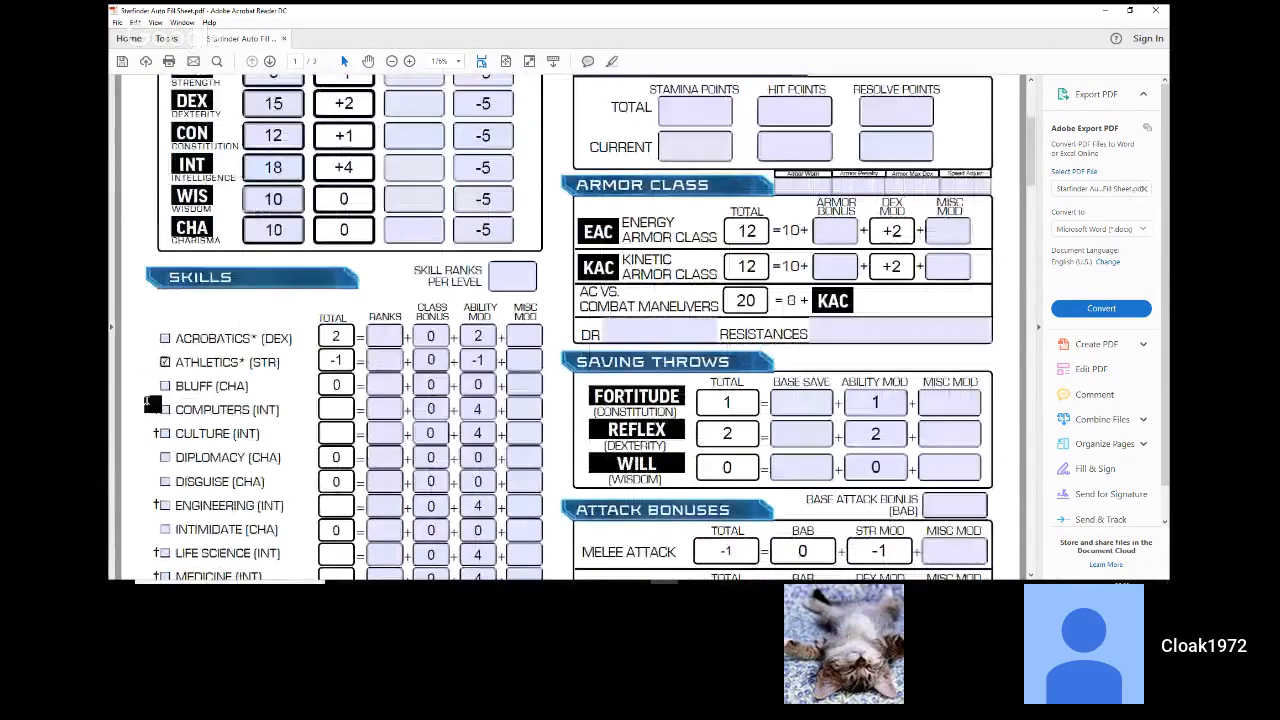
pyautogui.scroll(-1, 151, 404)
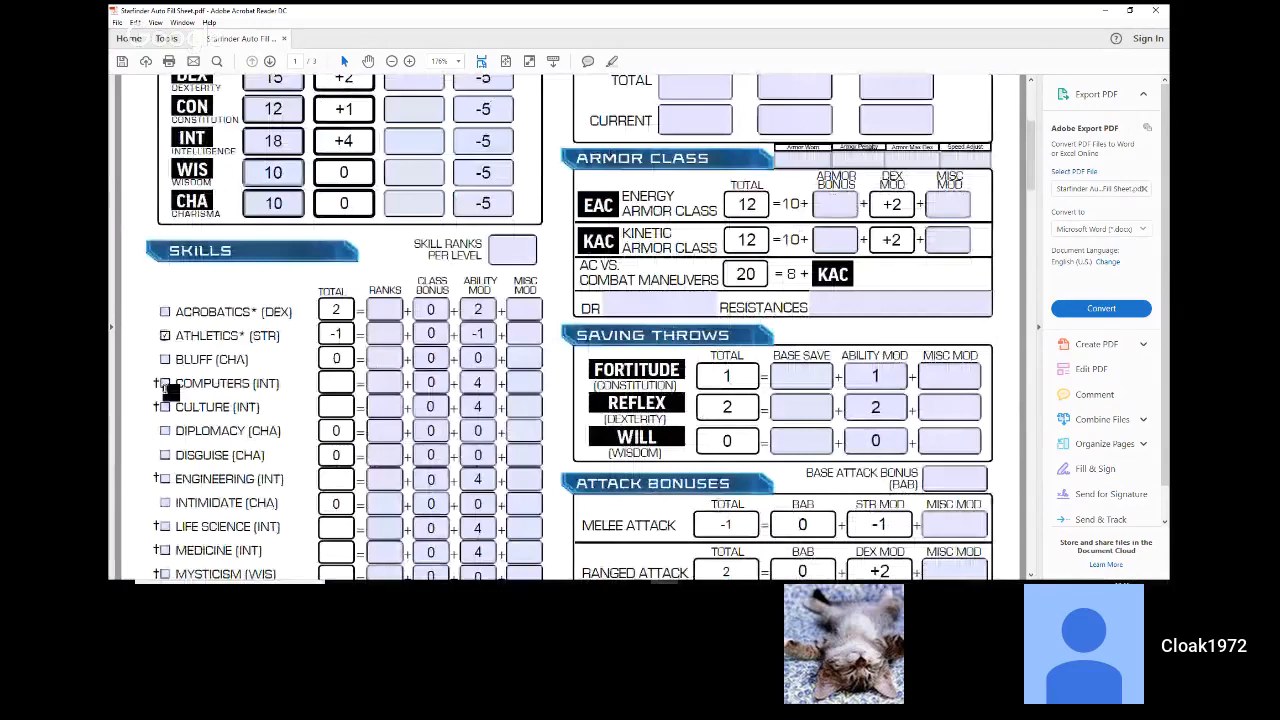
pyautogui.click(165, 384)
pyautogui.scroll(-2, 166, 386)
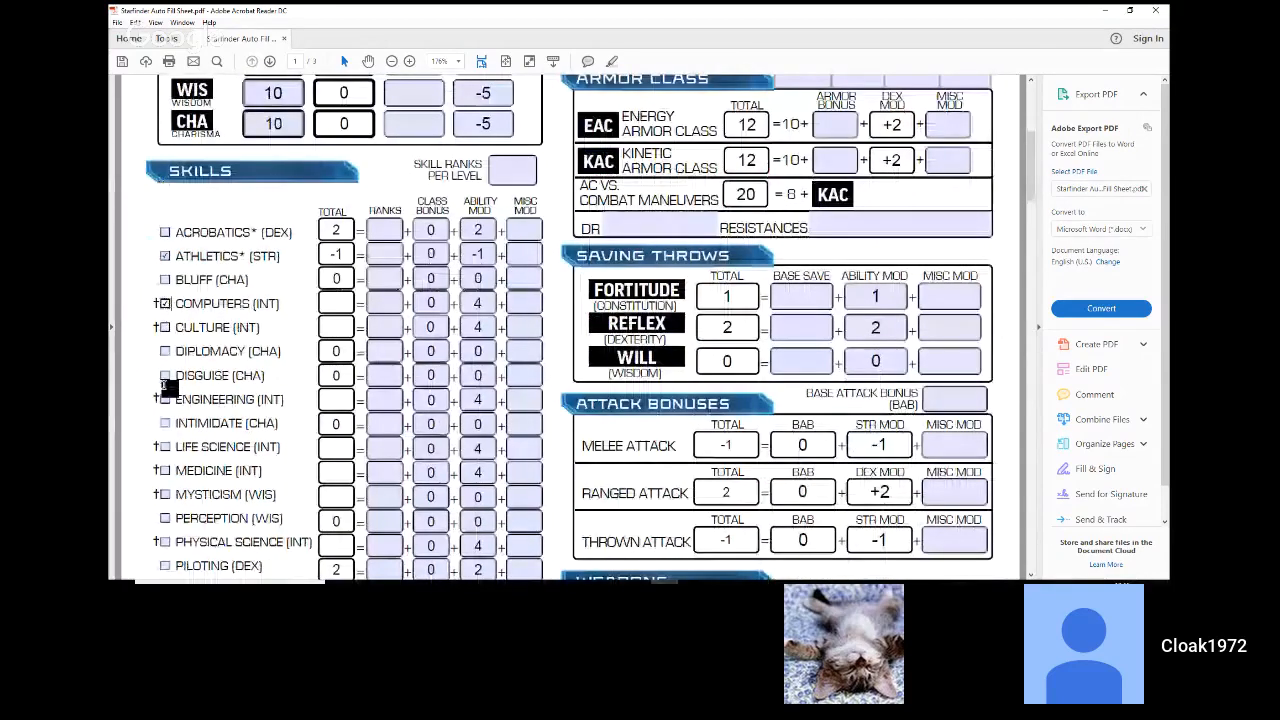
pyautogui.click(163, 390)
pyautogui.scroll(-1, 160, 380)
pyautogui.scroll(-1, 152, 382)
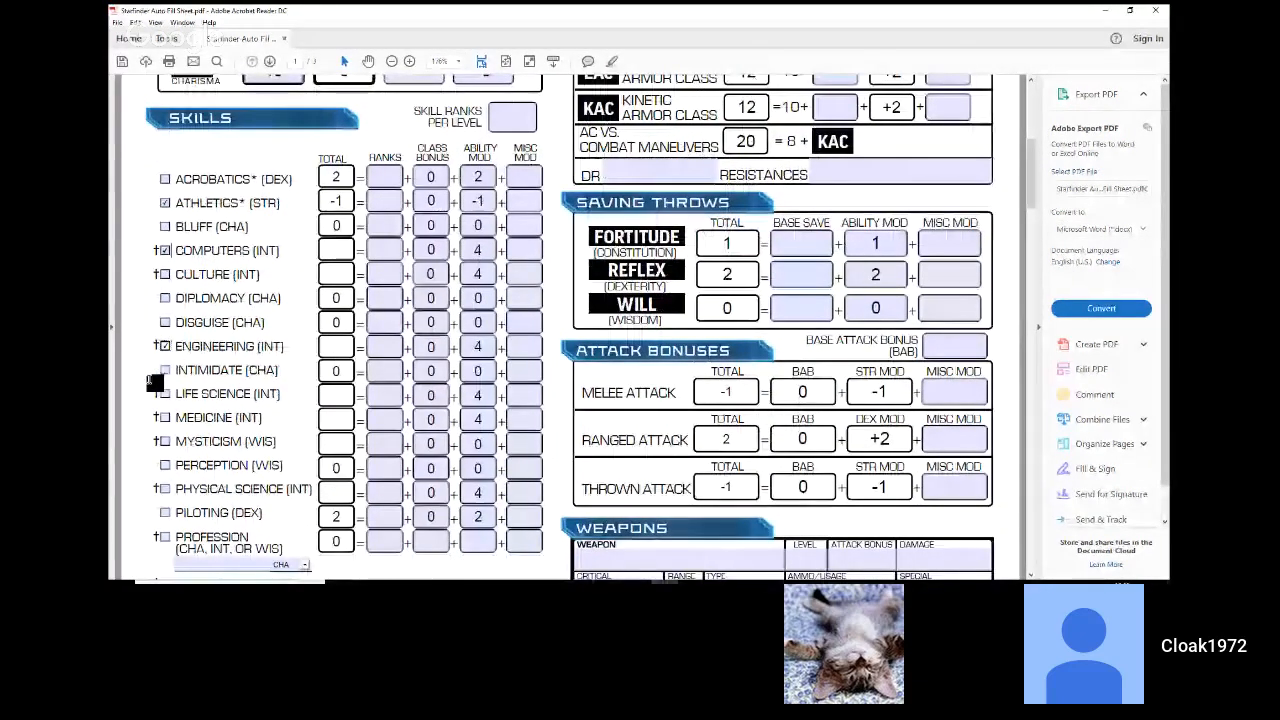
pyautogui.click(164, 418)
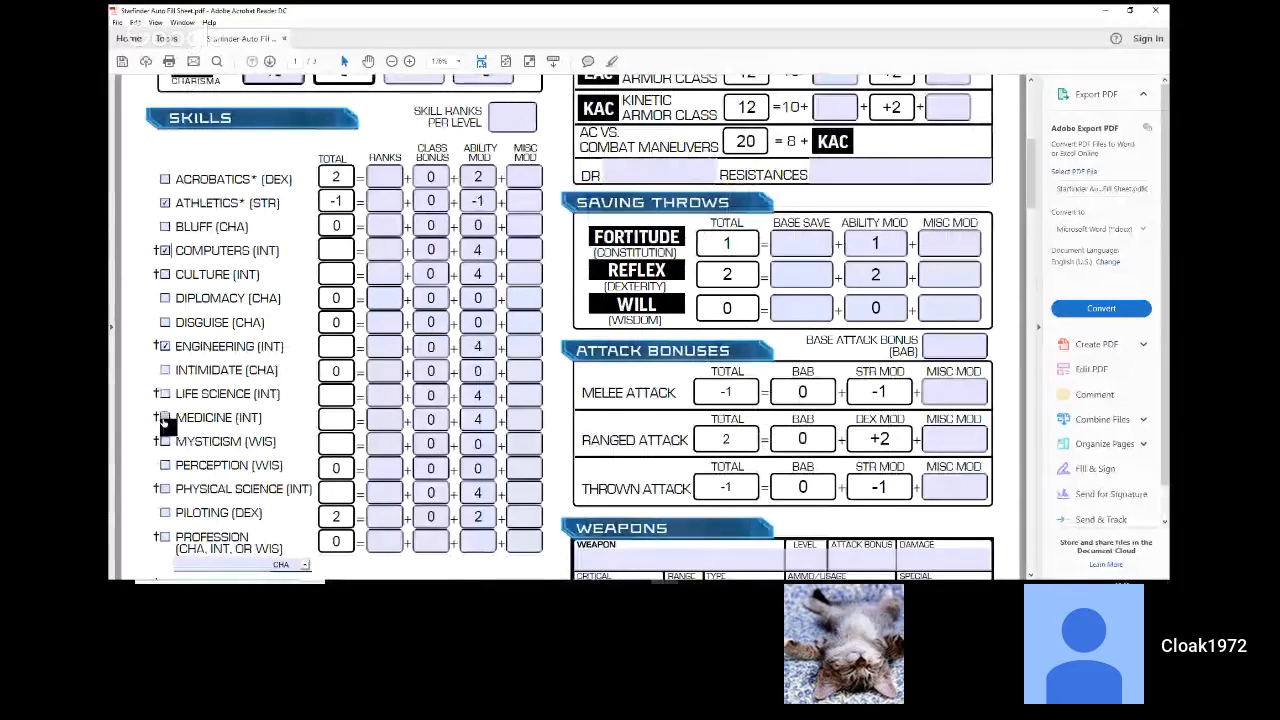
# Step: Mark Perception, Physical Science, Piloting and the first Profession entry as class skills
pyautogui.scroll(-1, 138, 421)
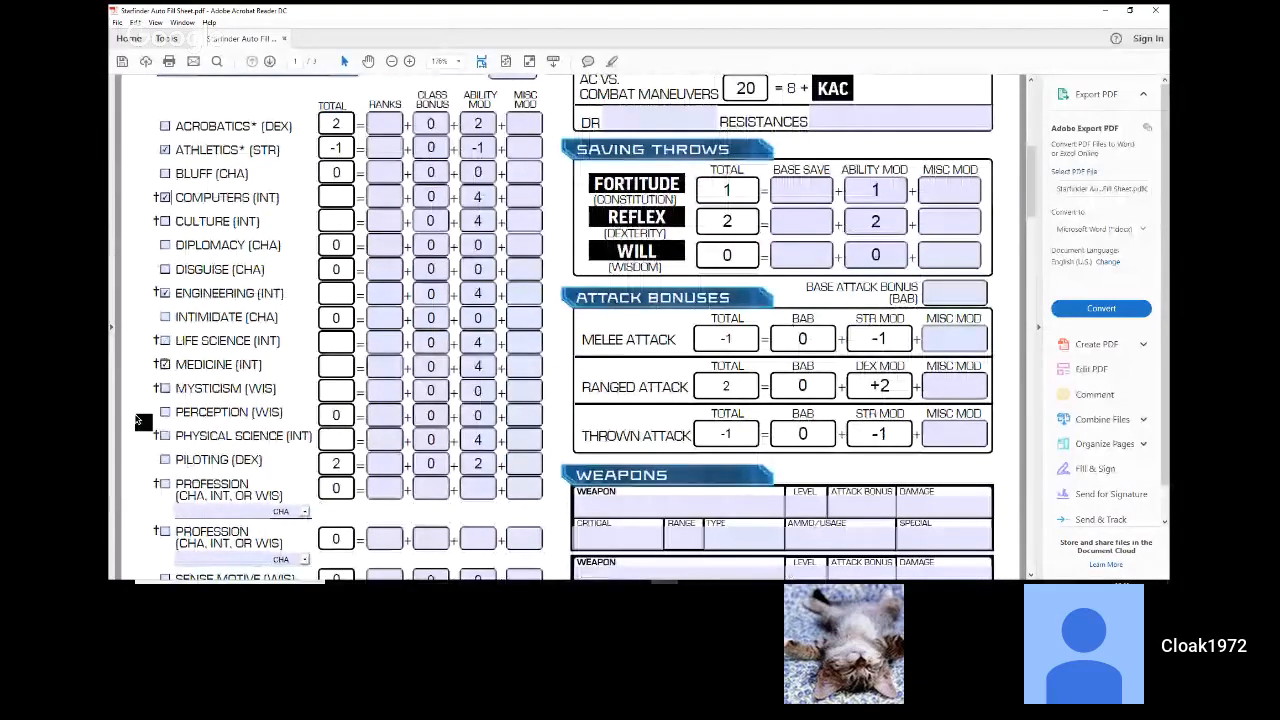
pyautogui.scroll(-1, 138, 421)
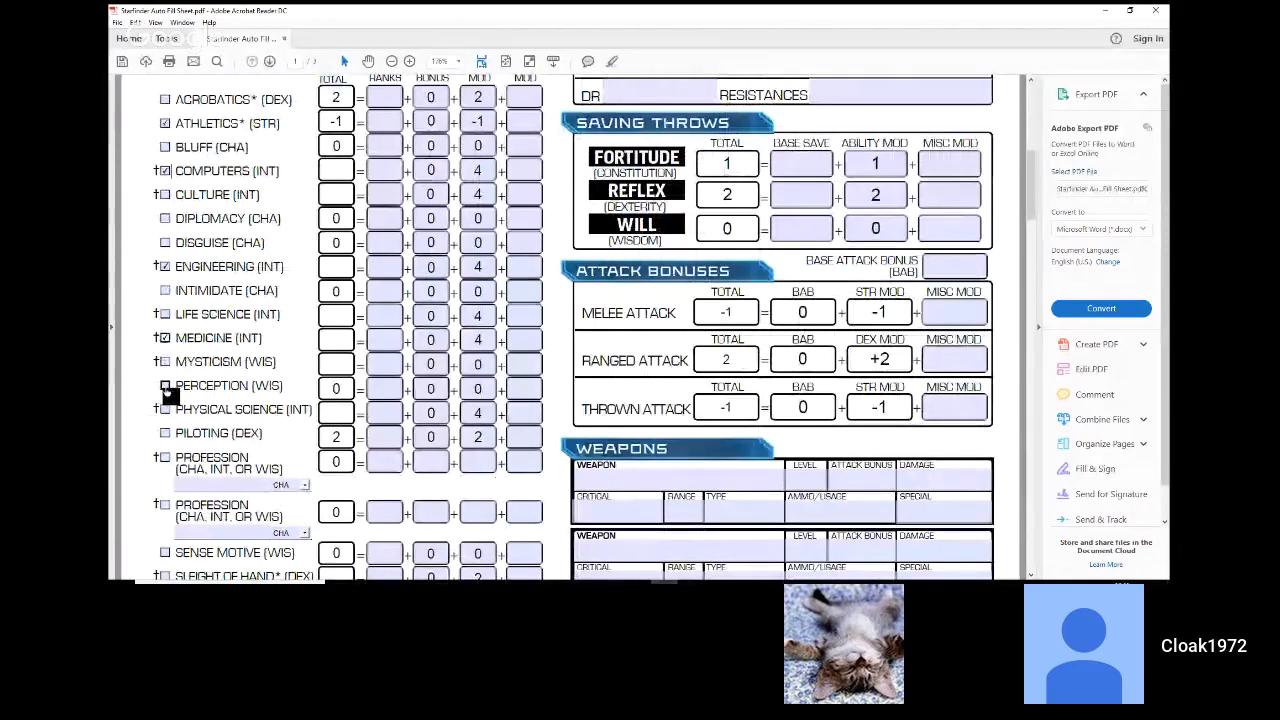
pyautogui.click(166, 387)
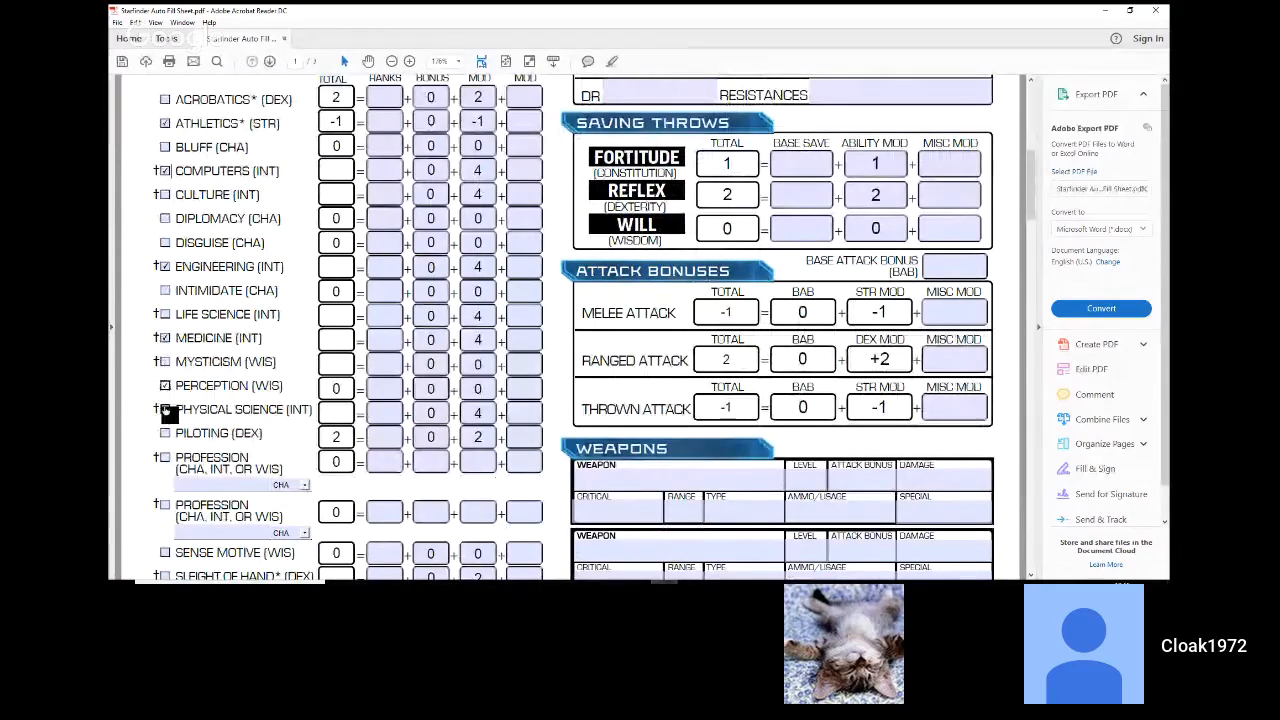
pyautogui.click(166, 410)
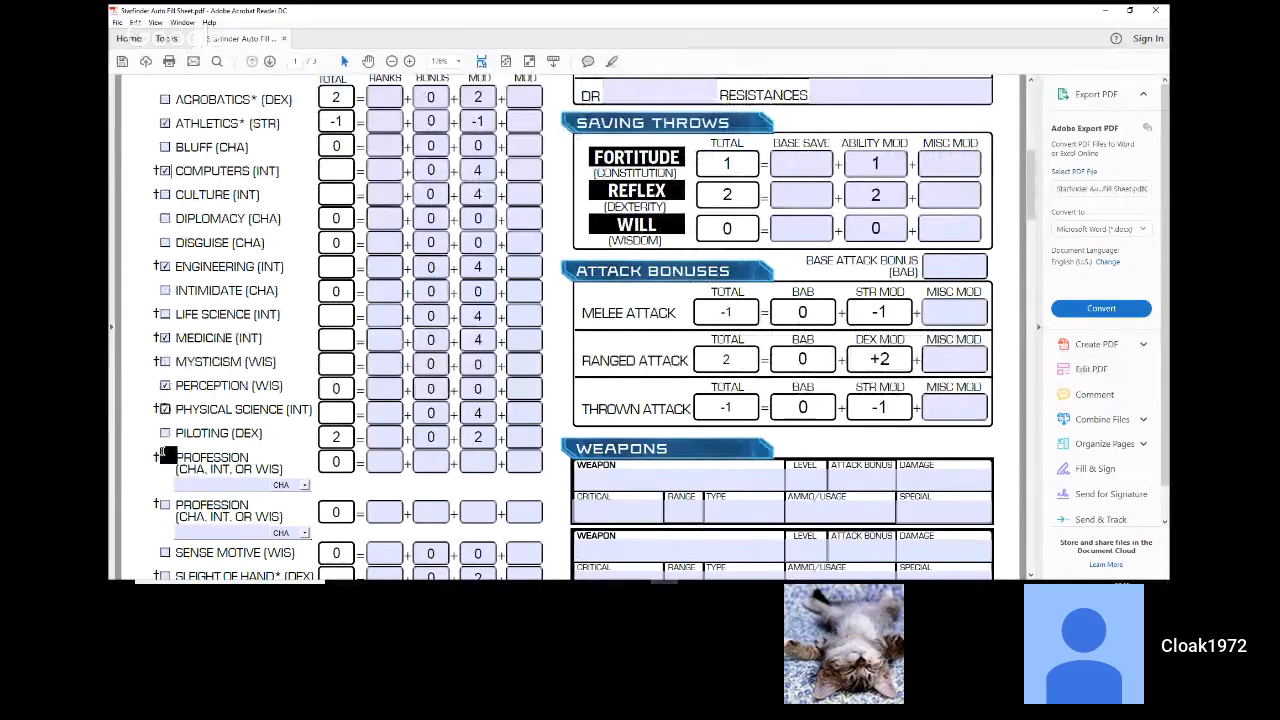
pyautogui.click(166, 433)
pyautogui.click(165, 459)
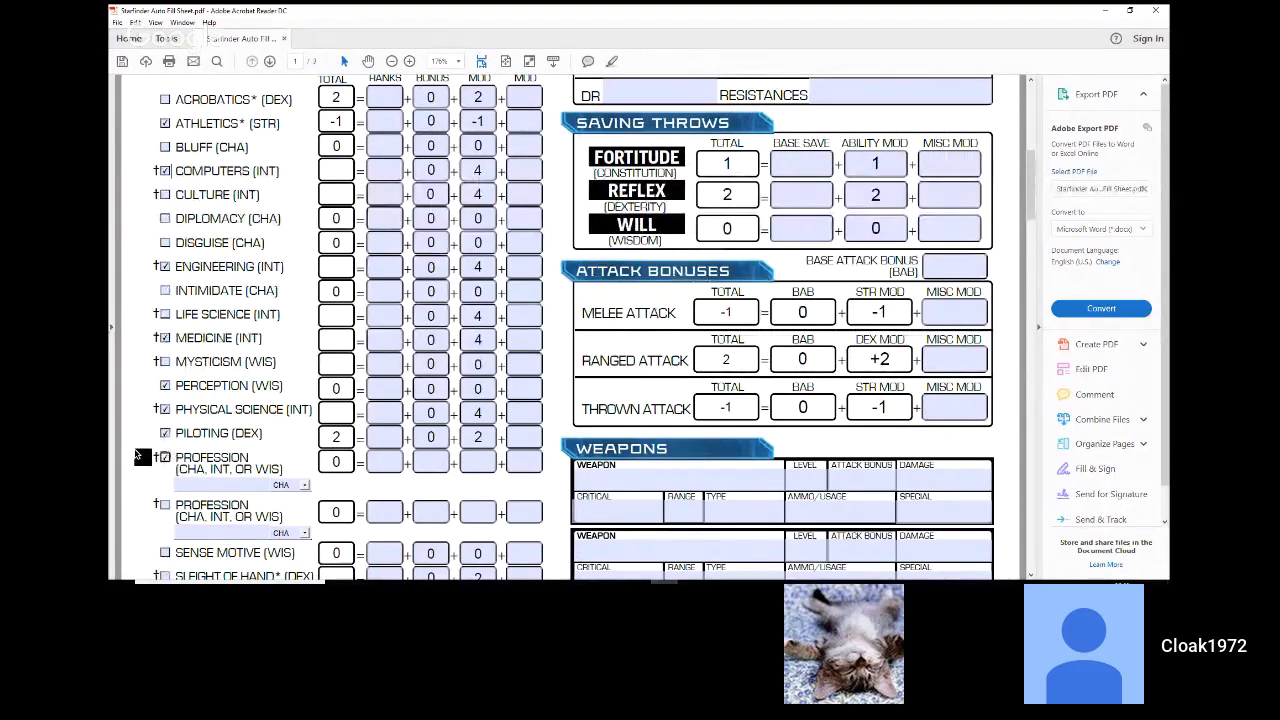
# Step: Set the first Profession skill's ability to INT and name the profession "Electrician"
pyautogui.scroll(-1, 138, 455)
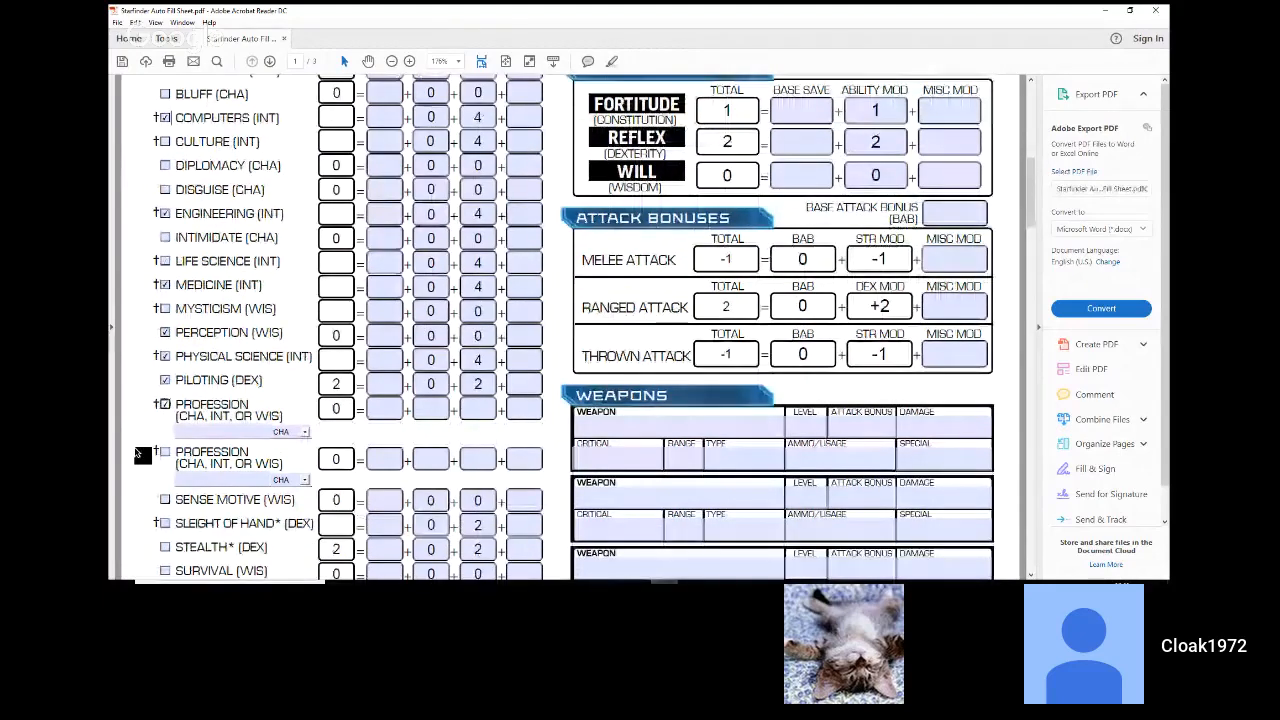
pyautogui.scroll(-1, 138, 455)
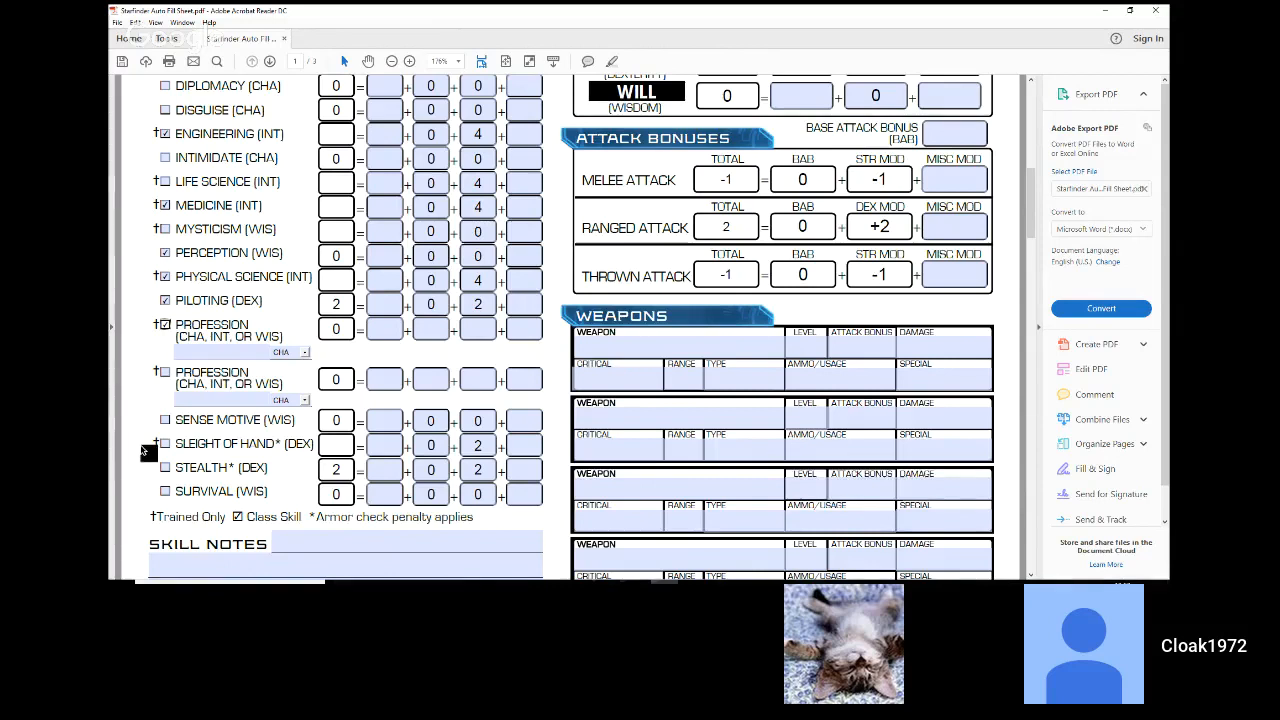
pyautogui.click(167, 372)
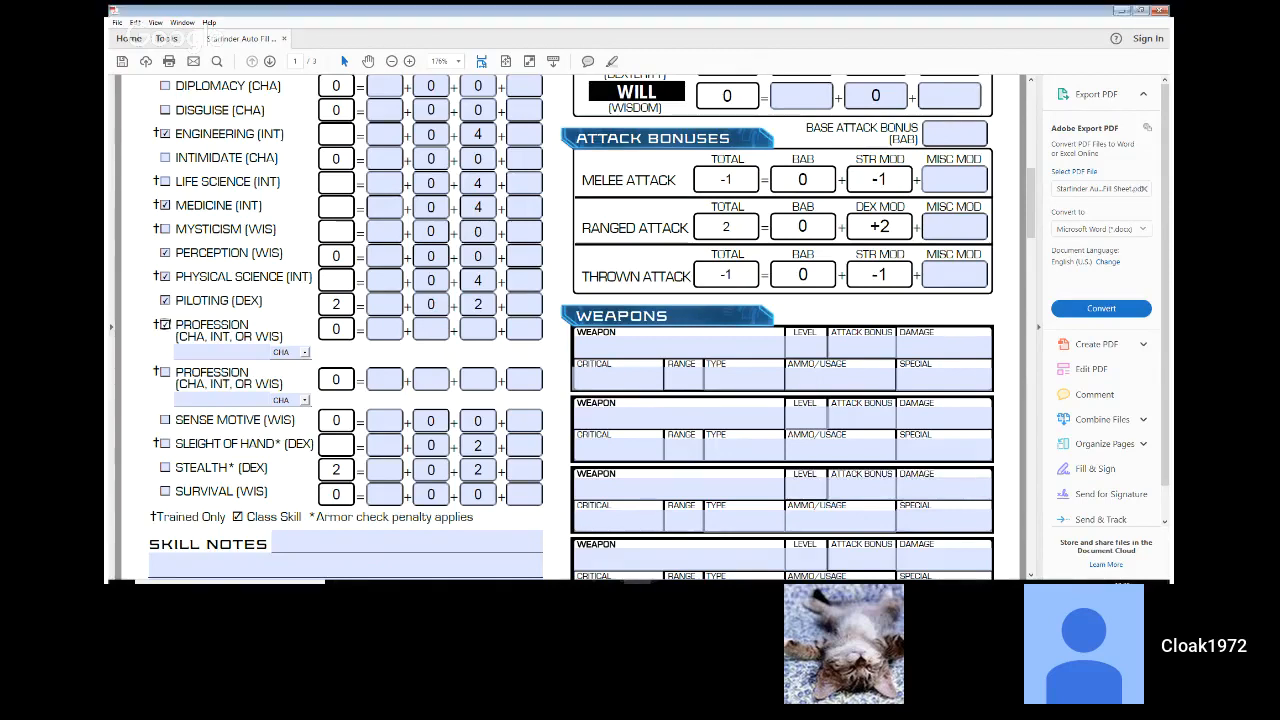
pyautogui.click(303, 352)
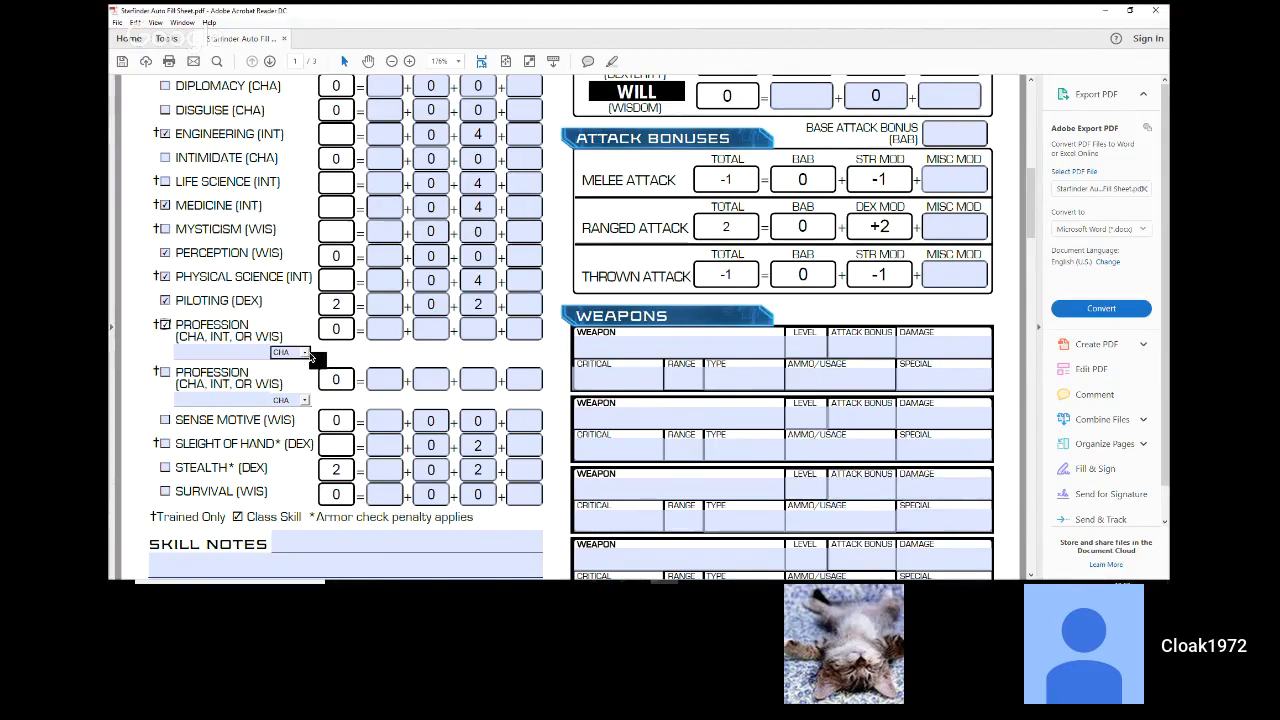
pyautogui.click(281, 364)
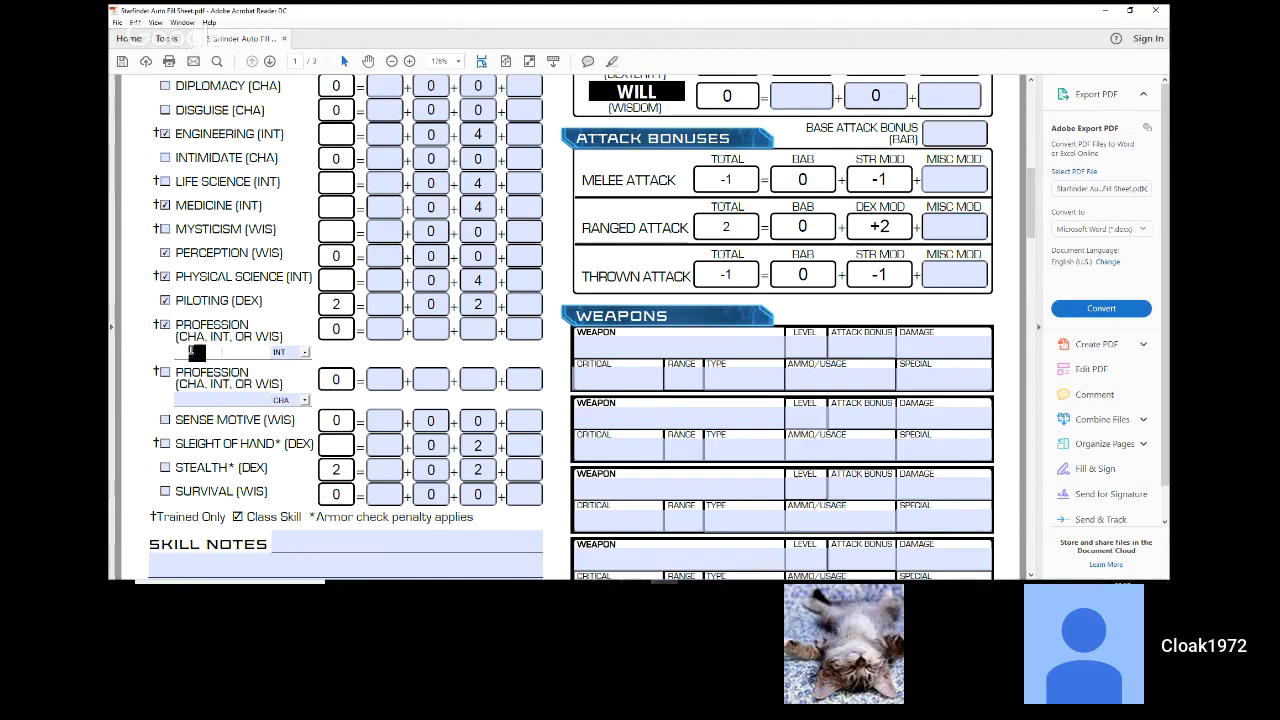
pyautogui.click(195, 352)
pyautogui.write('Electrician')
pyautogui.press('Return')
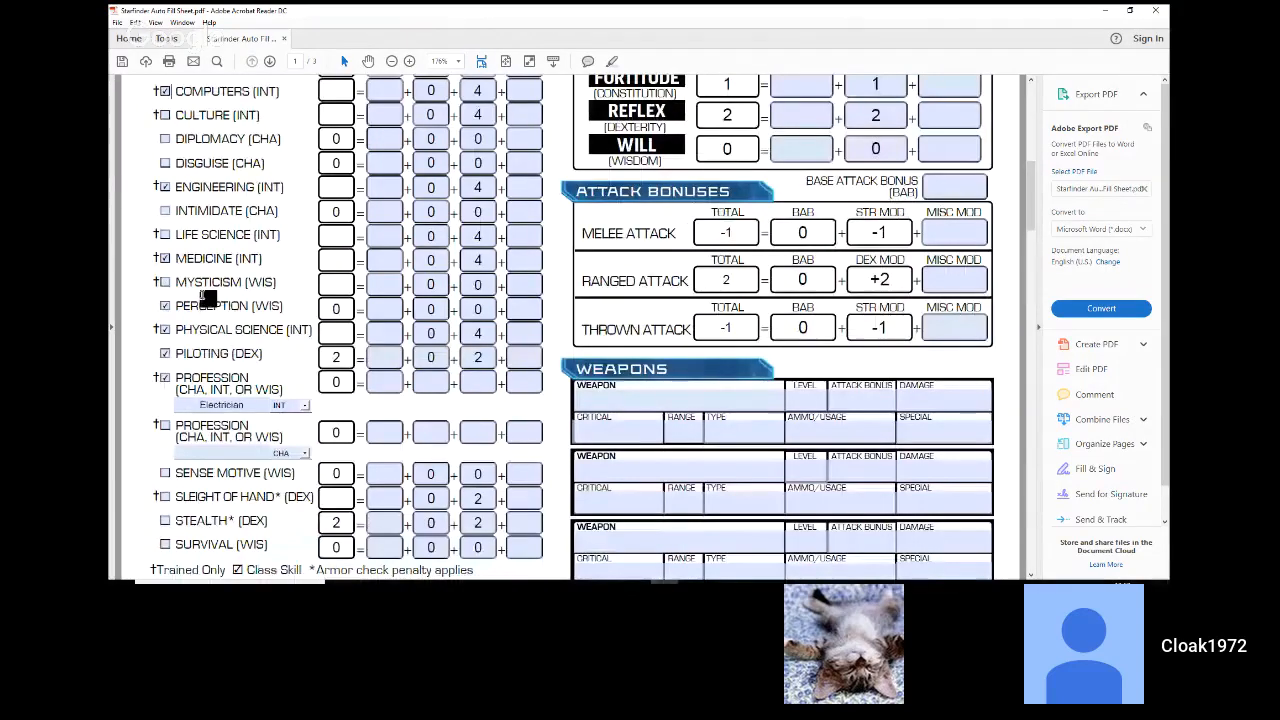
# Step: Enter 1 skill rank each for Athletics, Computers and Engineering
pyautogui.scroll(3, 206, 295)
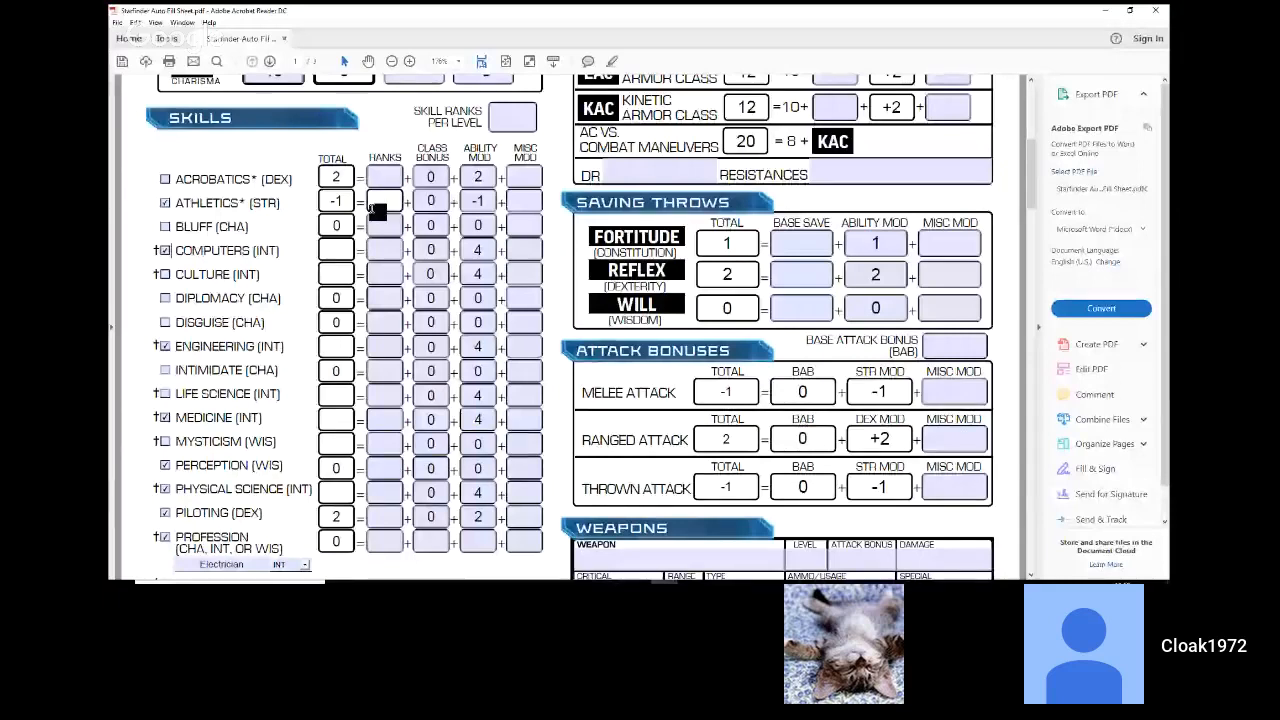
pyautogui.write('1')
pyautogui.click(385, 251)
pyautogui.write('1')
pyautogui.click(391, 273)
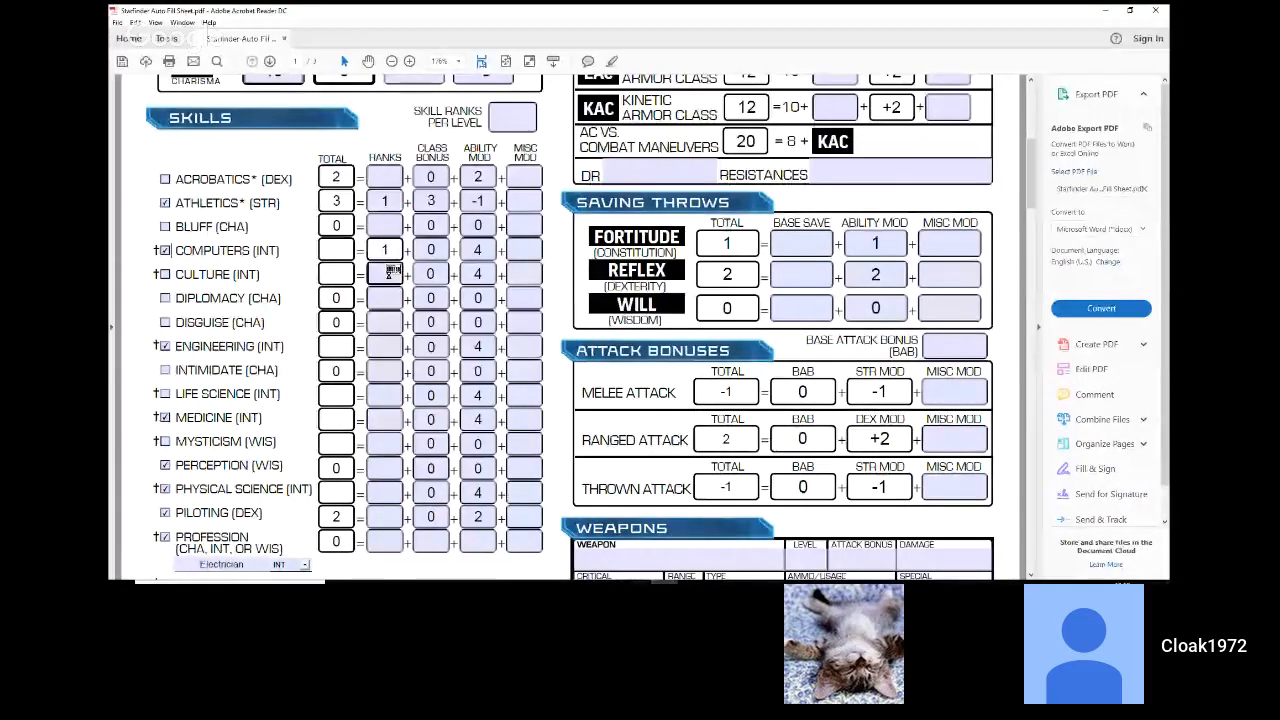
pyautogui.click(380, 298)
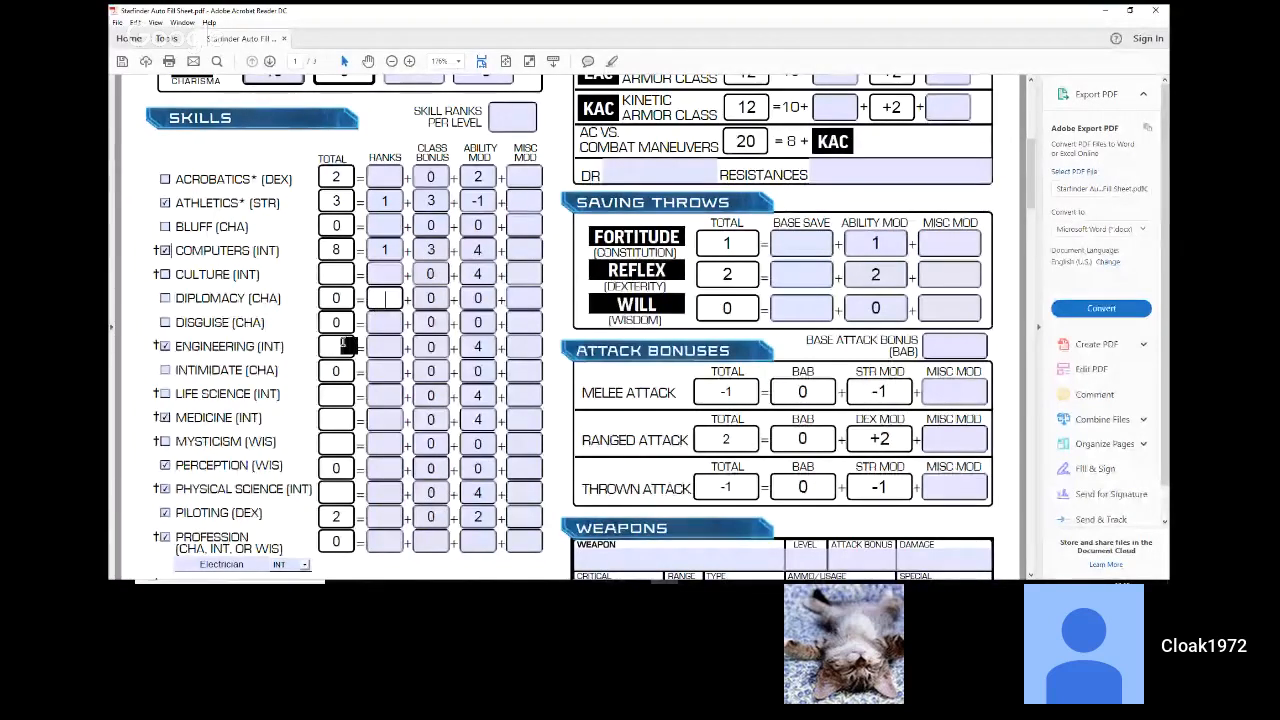
pyautogui.click(376, 350)
pyautogui.write('1')
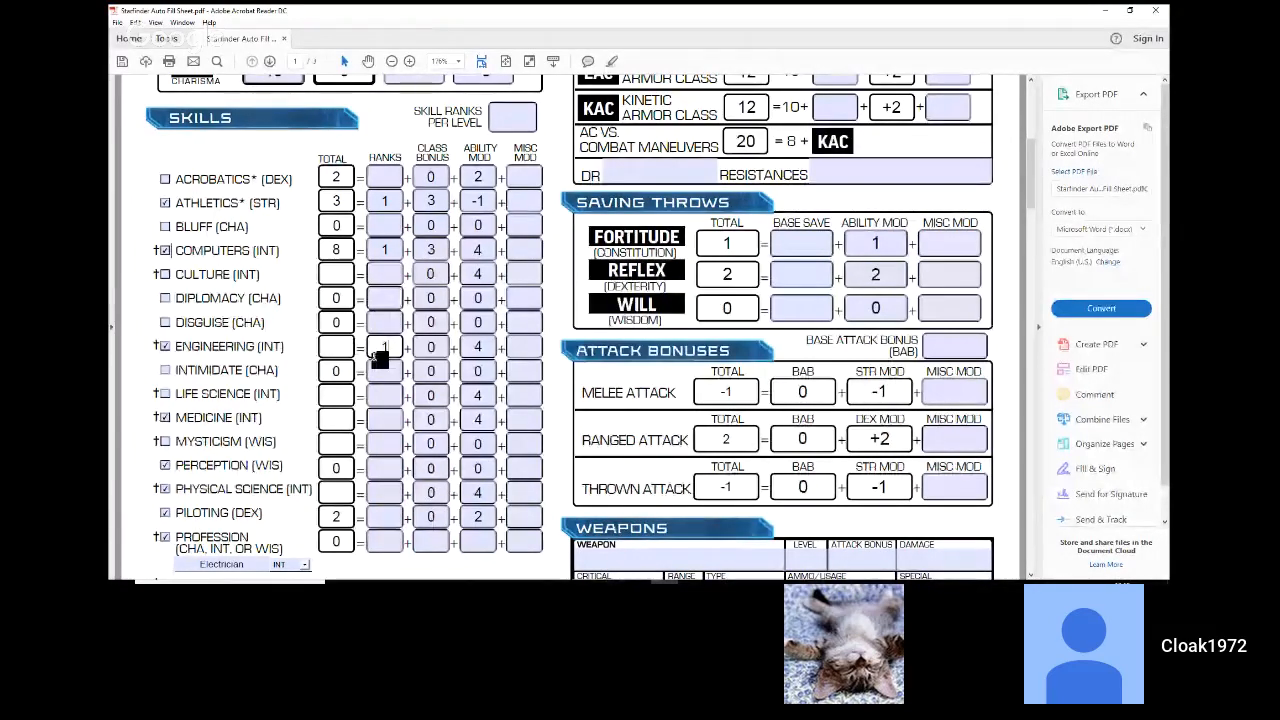
# Step: Enter 1 skill rank each for Medicine, Perception and Physical Science
pyautogui.click(380, 421)
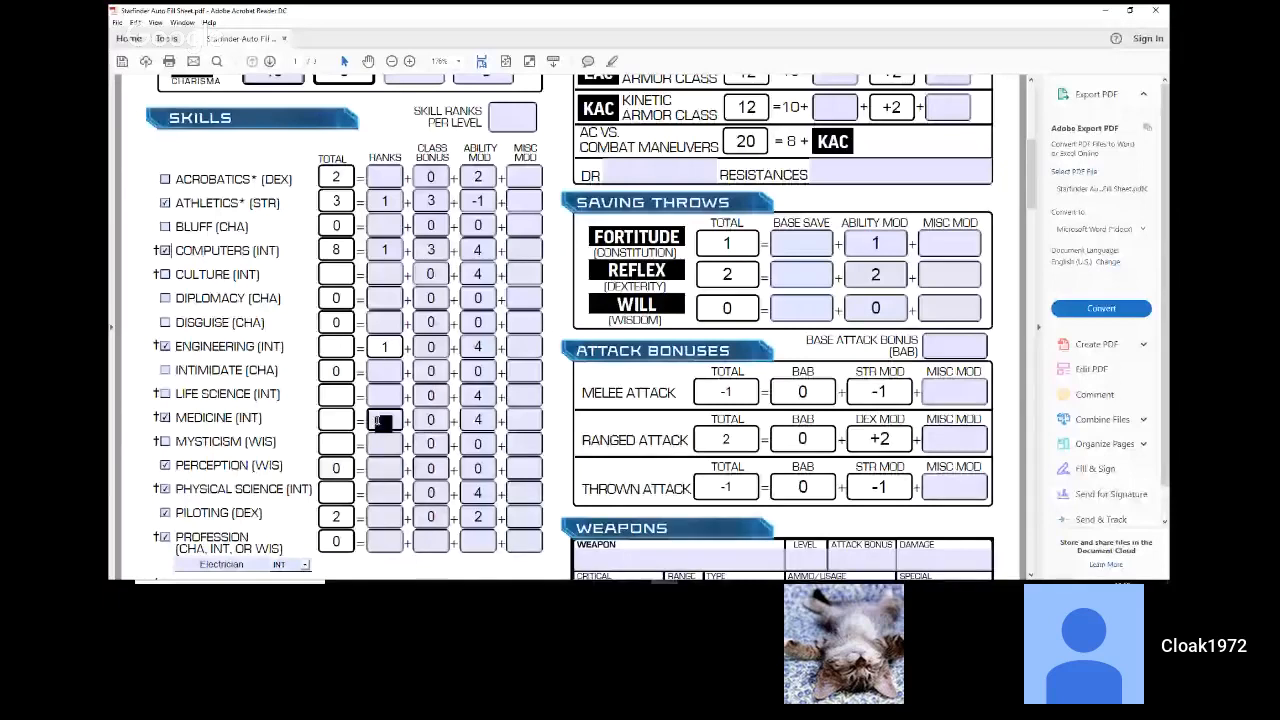
pyautogui.write('1')
pyautogui.click(376, 470)
pyautogui.write('1')
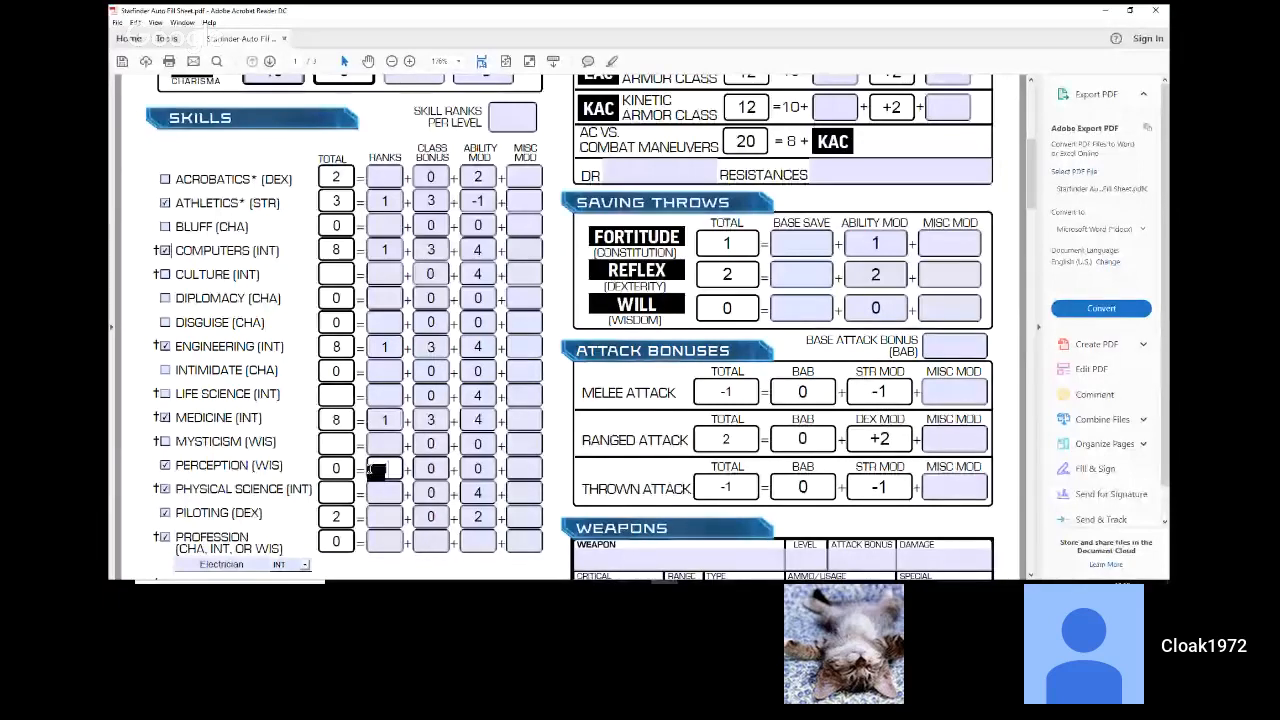
pyautogui.click(384, 492)
pyautogui.write('1')
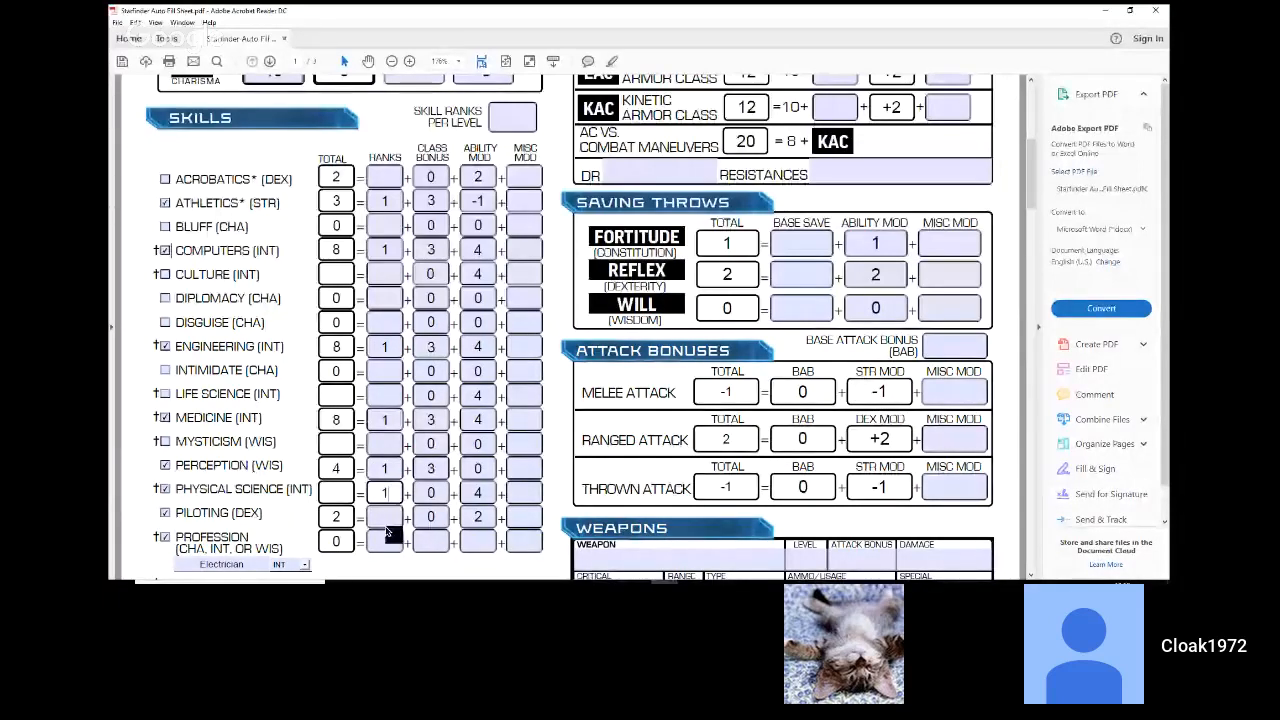
# Step: Enter 1 skill rank each for Piloting and the Electrician profession
pyautogui.click(386, 524)
pyautogui.write('1')
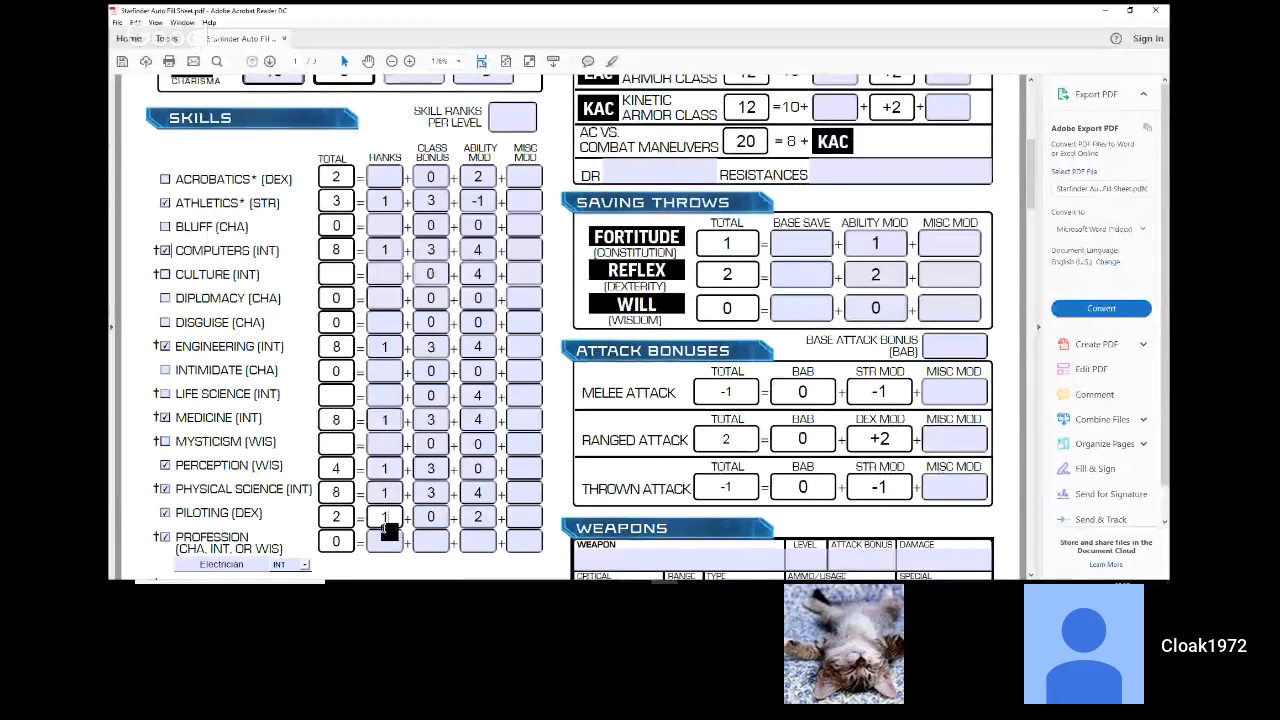
pyautogui.scroll(-1, 389, 526)
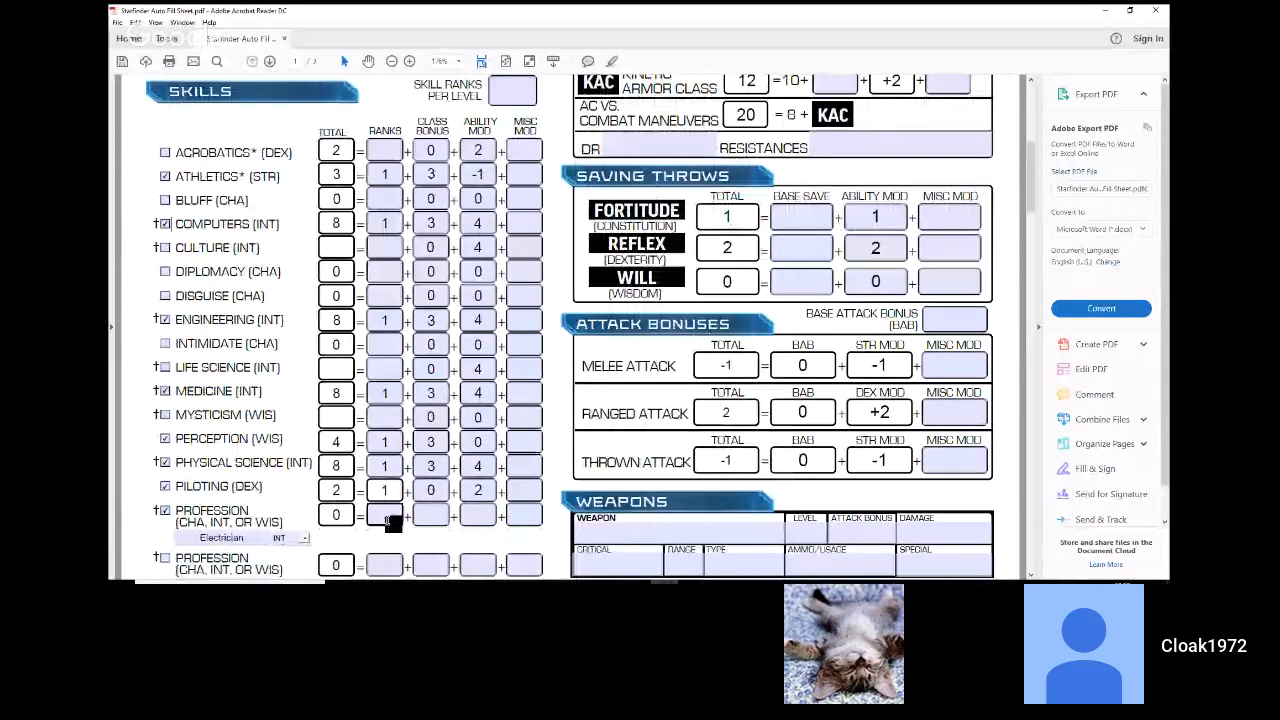
pyautogui.click(390, 522)
pyautogui.write('1')
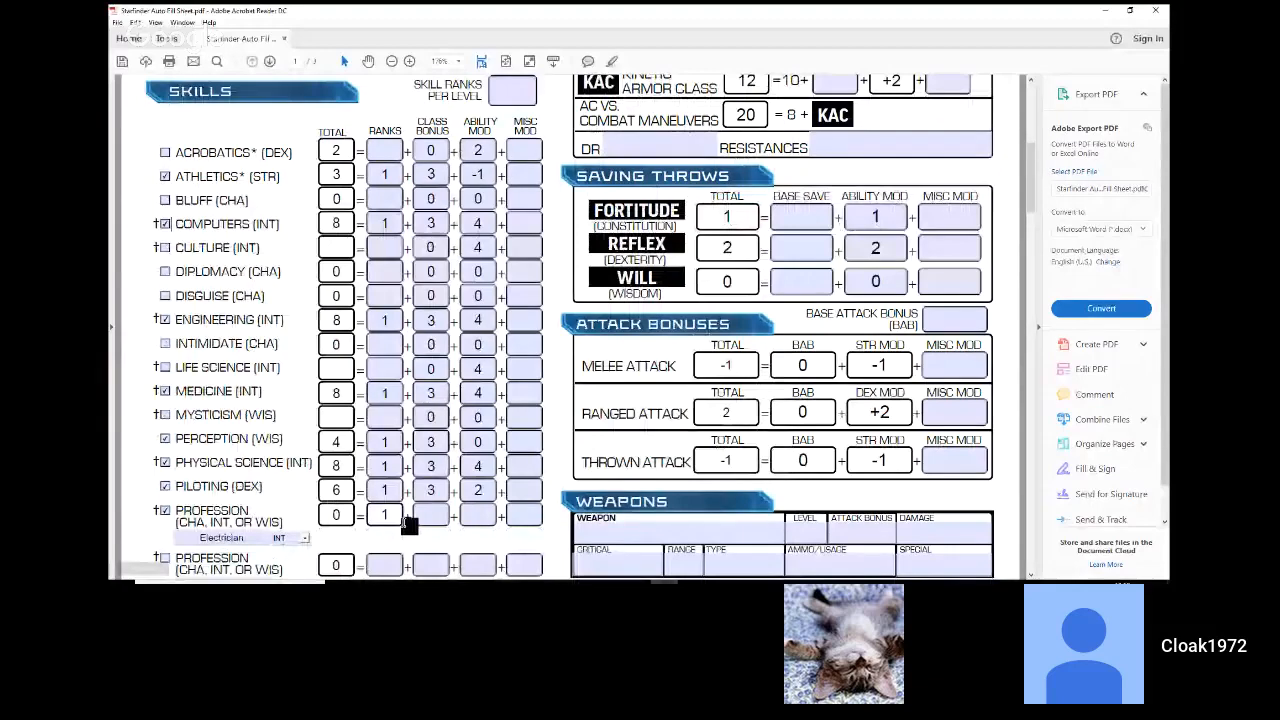
pyautogui.click(410, 527)
pyautogui.scroll(-1, 410, 527)
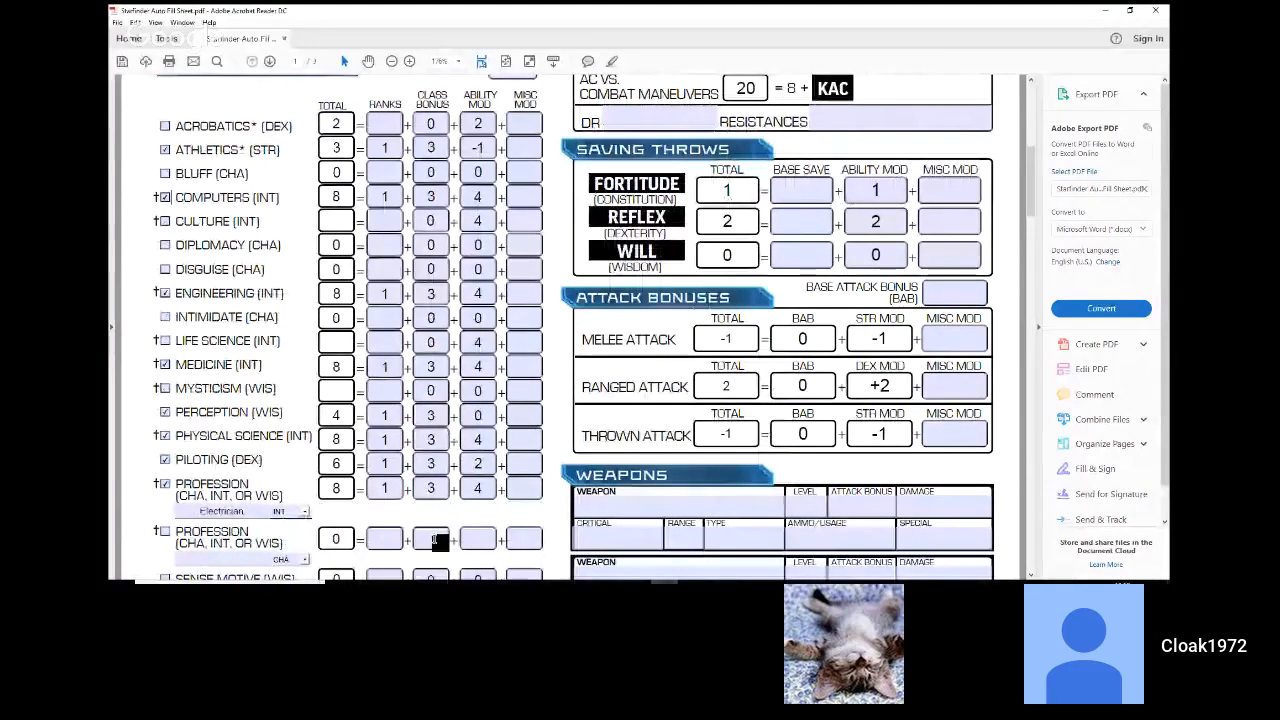
pyautogui.scroll(-6, 430, 535)
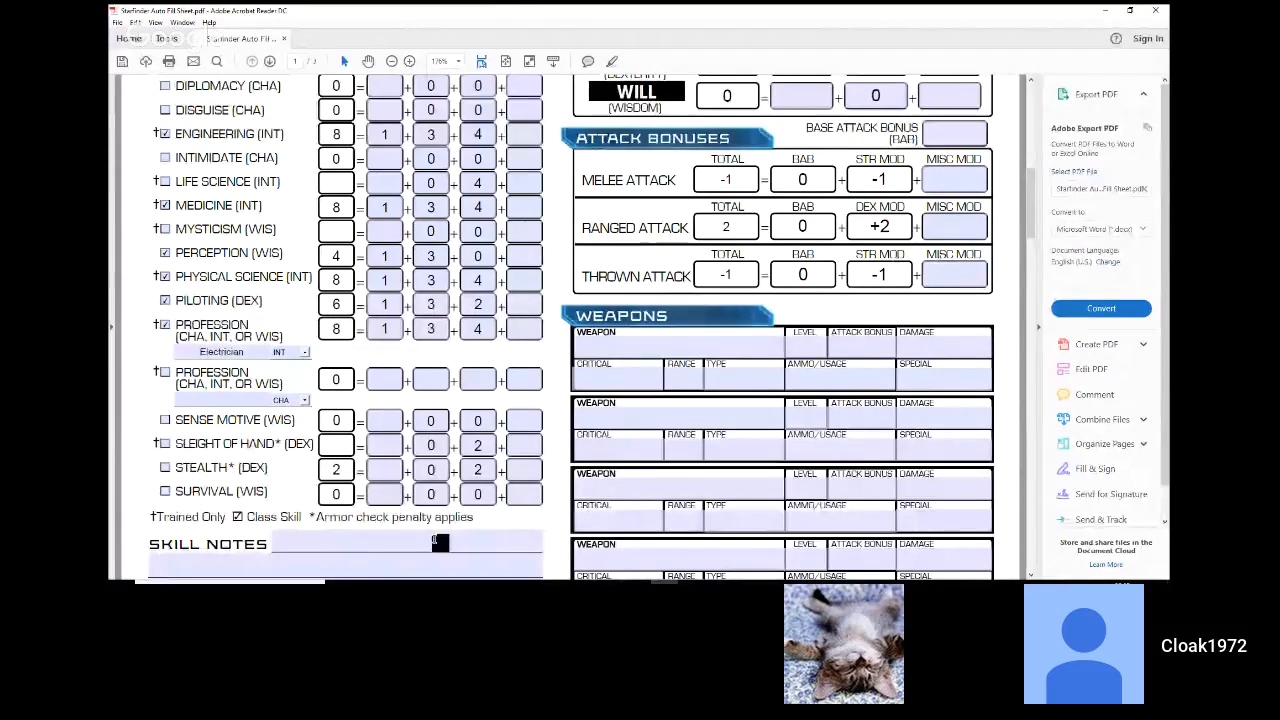
pyautogui.scroll(2, 434, 541)
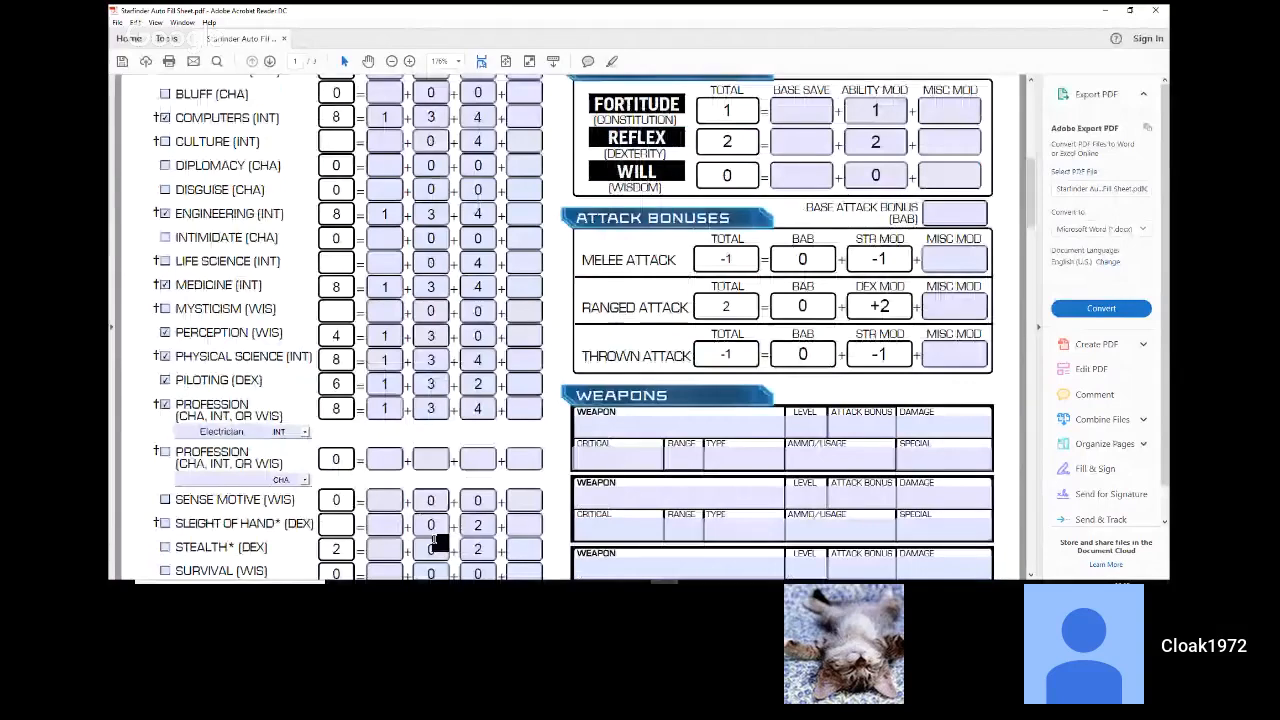
pyautogui.scroll(3, 434, 541)
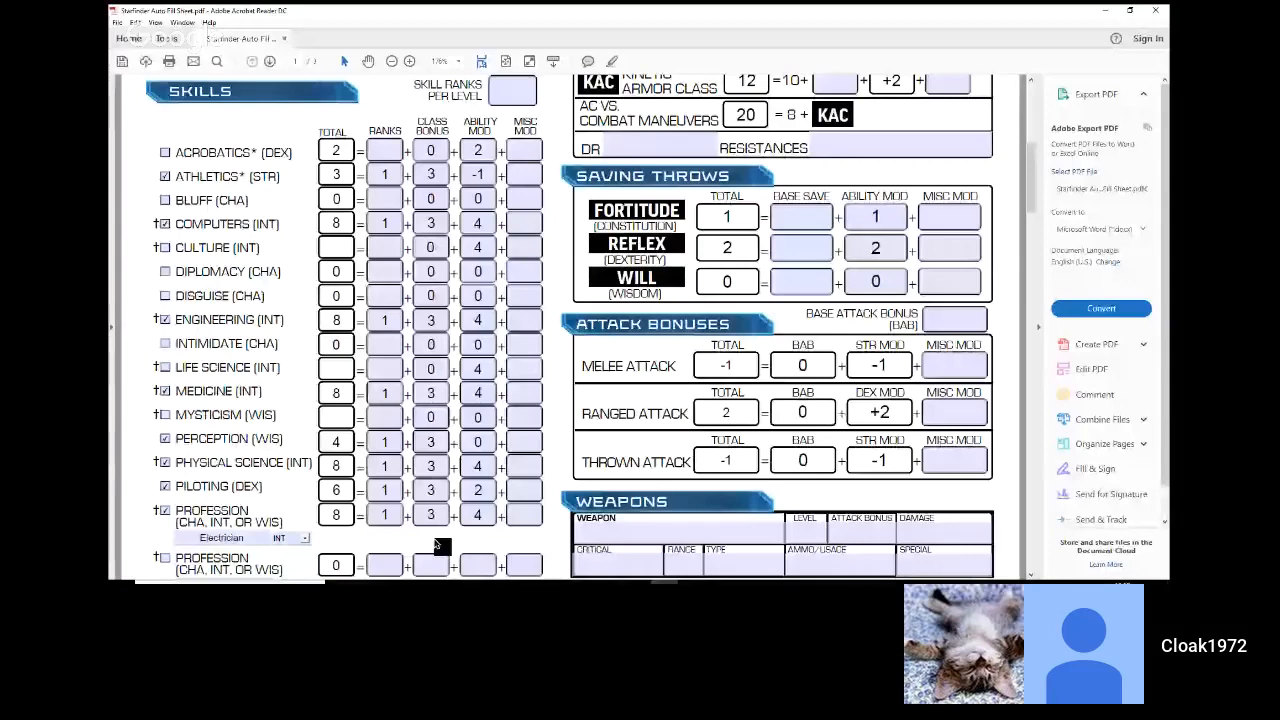
pyautogui.scroll(-1, 436, 545)
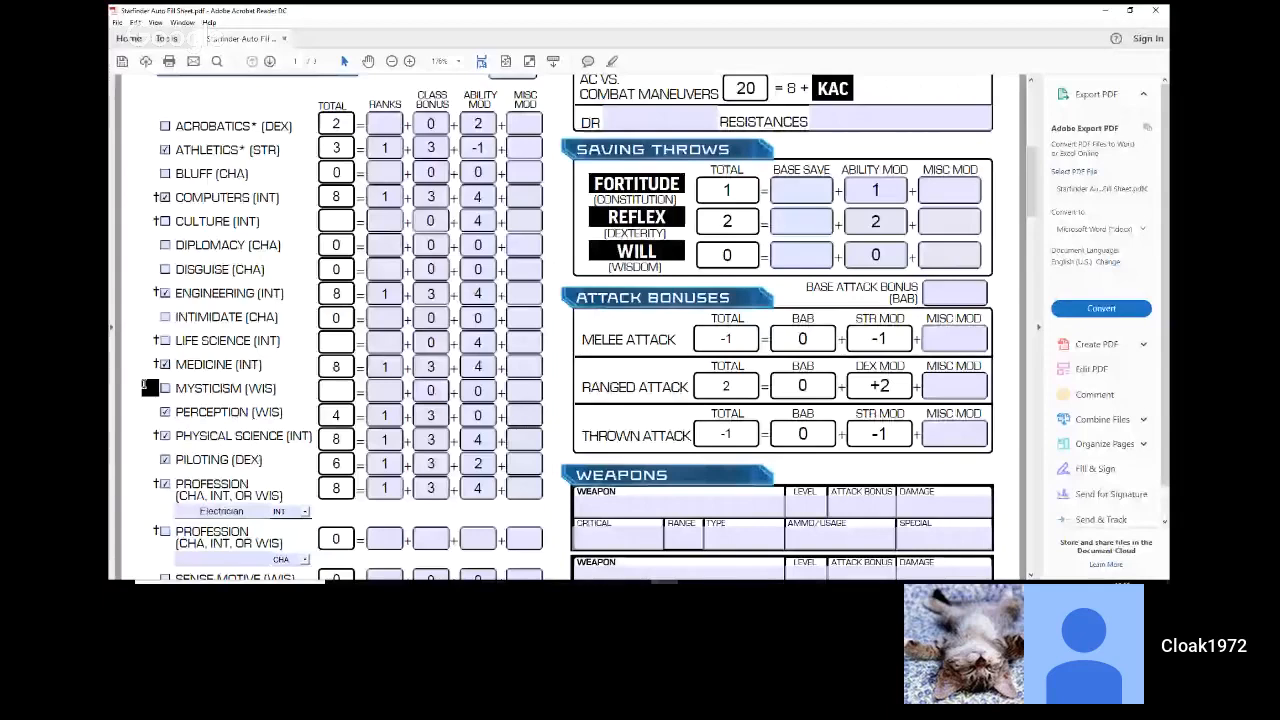
# Step: Review the filled-in skills on the first page and the listed abilities on the second page
pyautogui.scroll(-1, 150, 388)
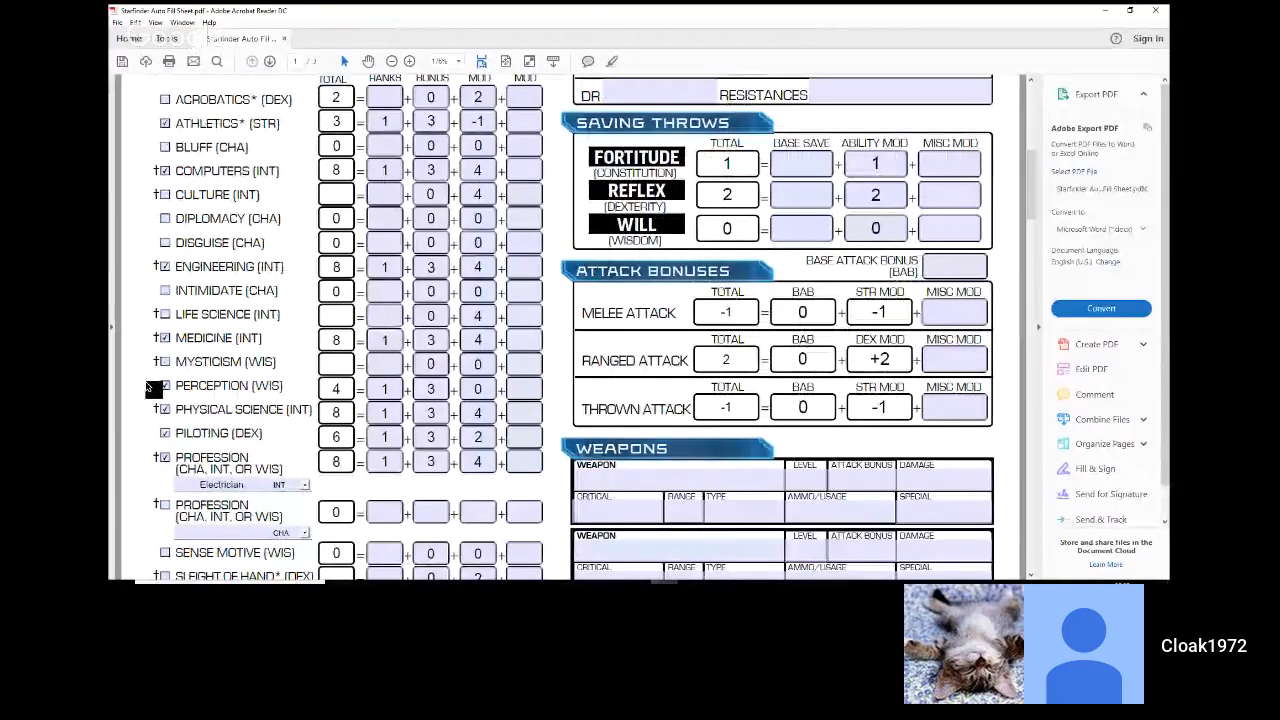
pyautogui.scroll(1, 152, 388)
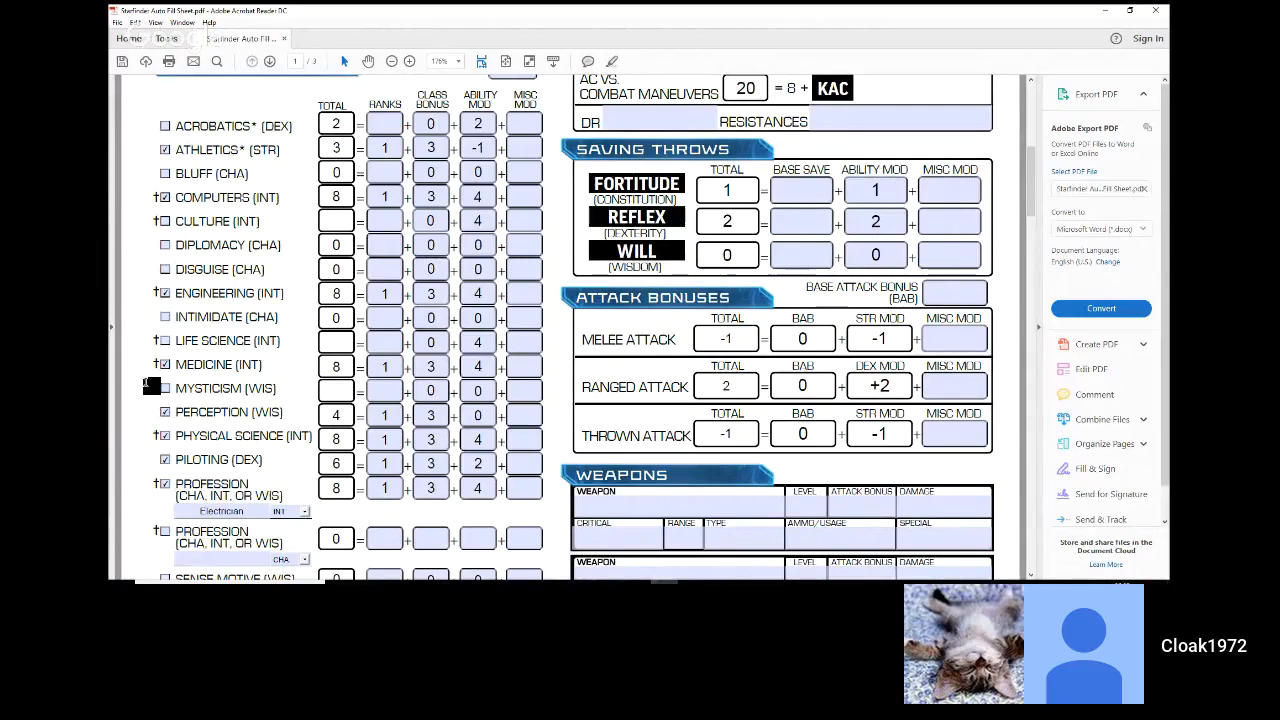
pyautogui.scroll(-1, 146, 383)
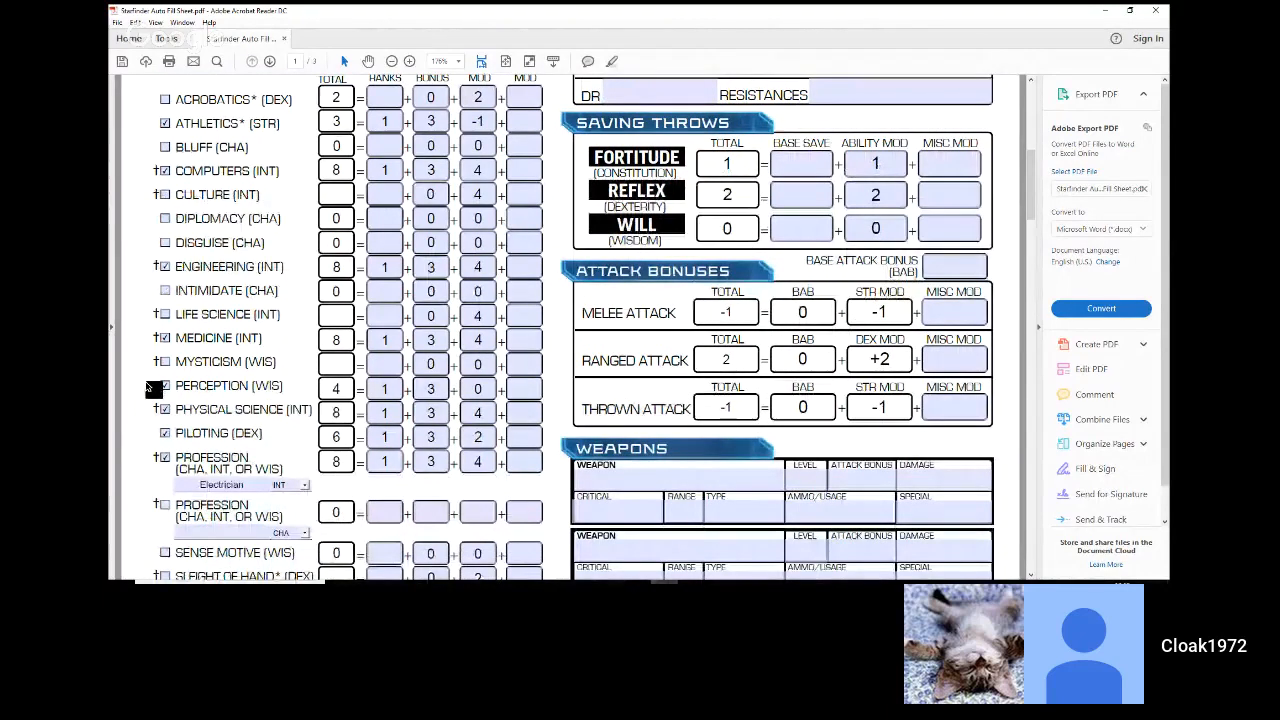
pyautogui.scroll(3, 148, 386)
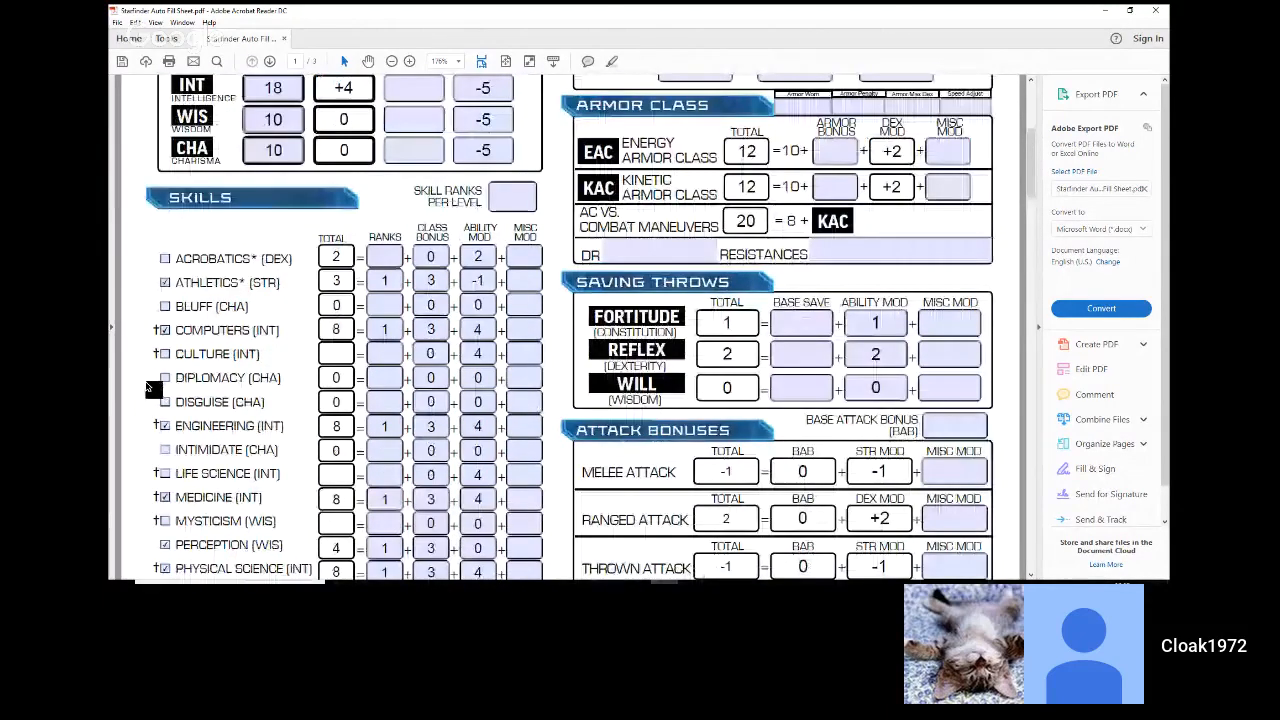
pyautogui.scroll(2, 147, 387)
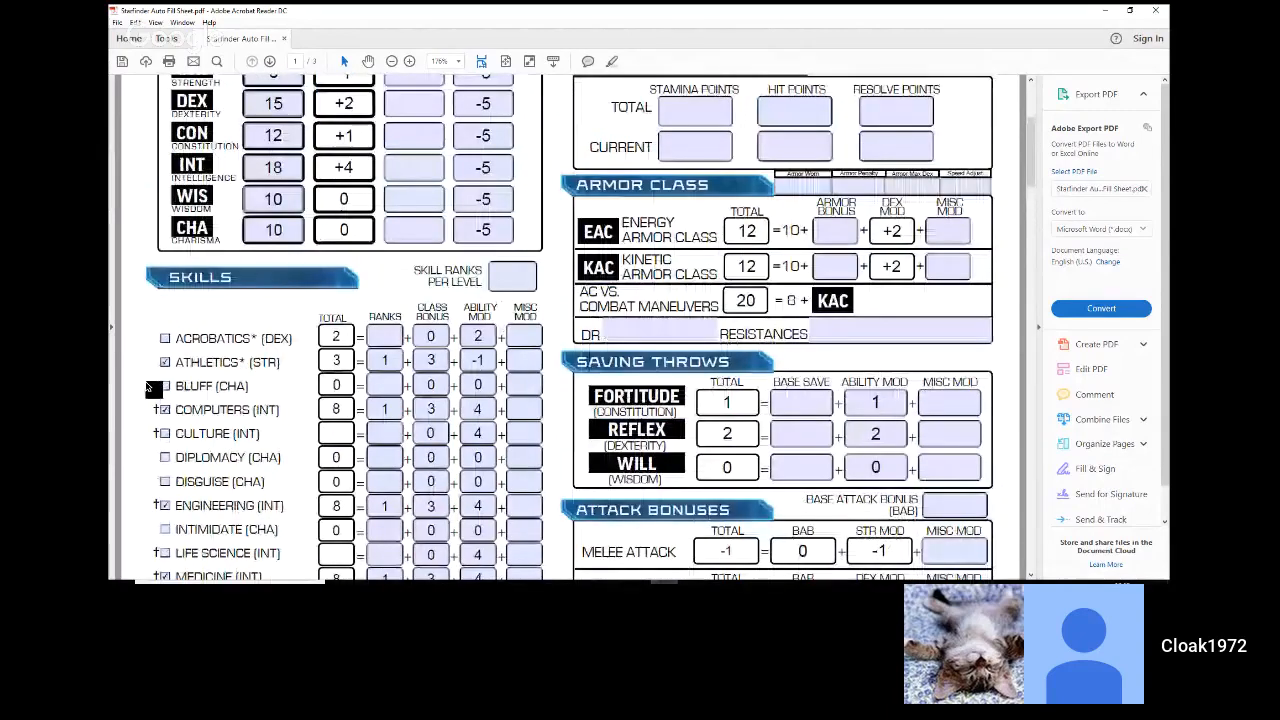
pyautogui.scroll(-5, 148, 388)
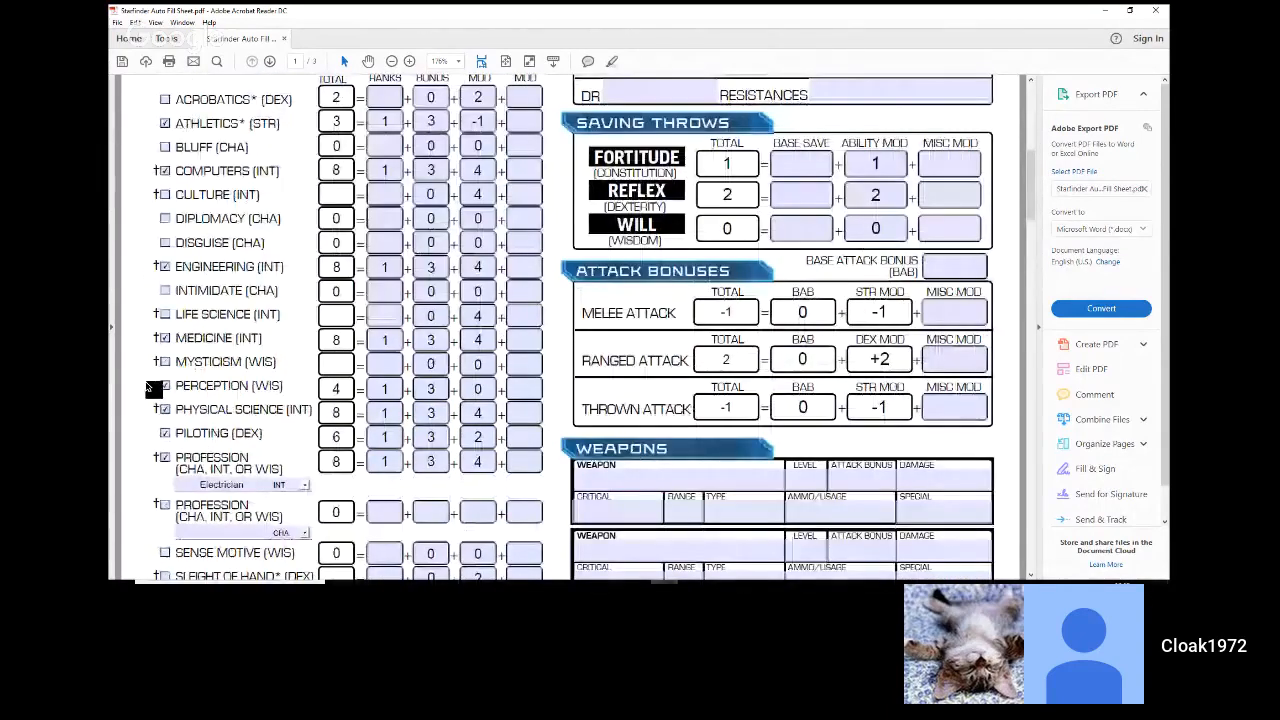
pyautogui.scroll(-6, 153, 388)
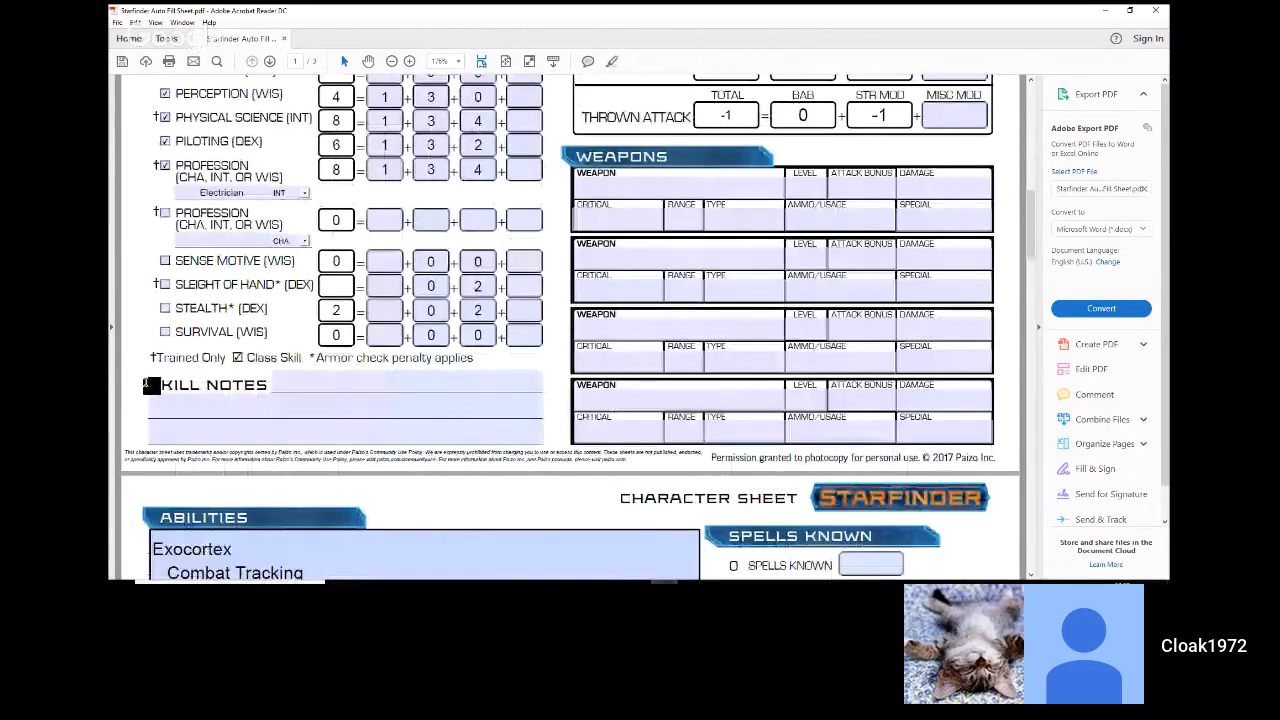
pyautogui.scroll(-7, 153, 388)
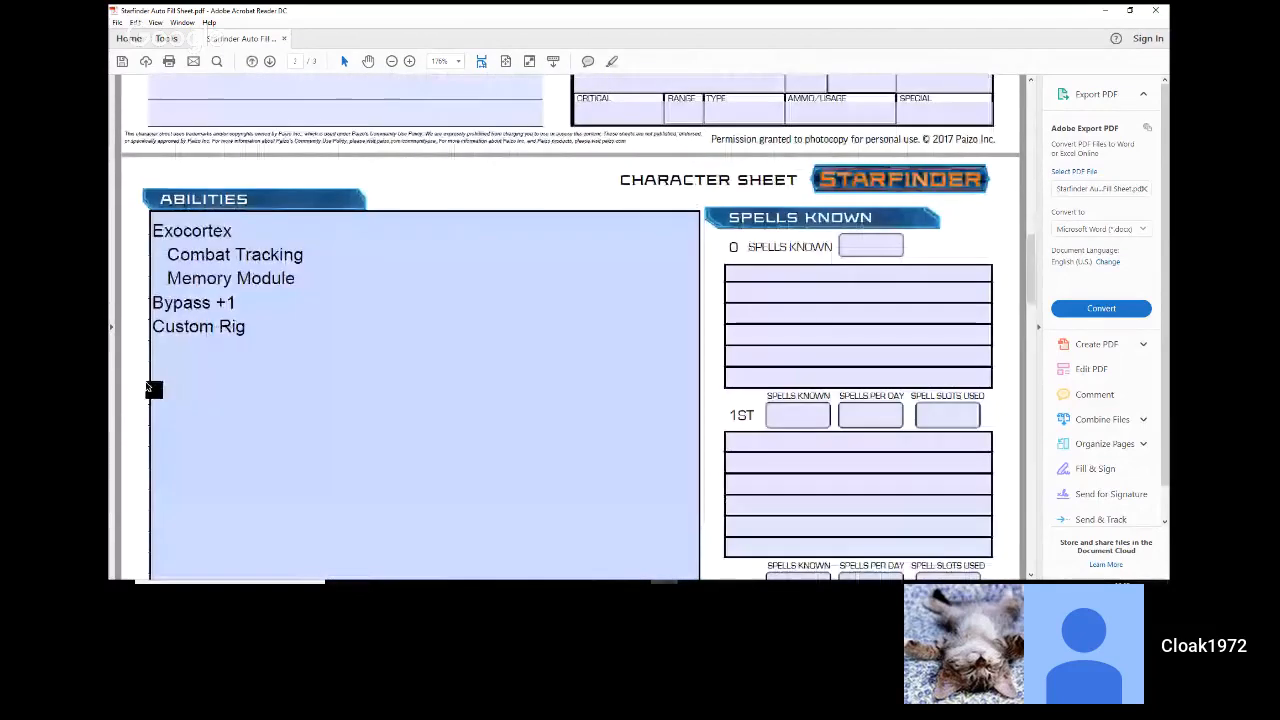
pyautogui.scroll(2, 153, 388)
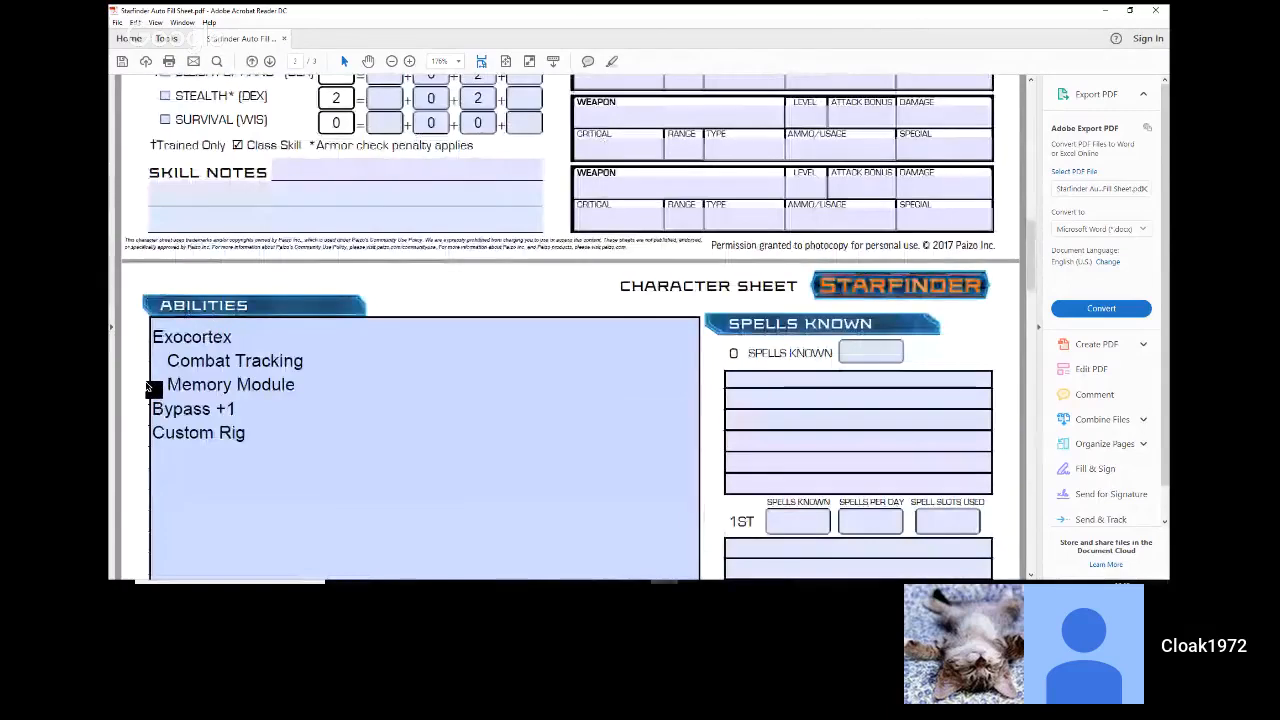
pyautogui.scroll(4, 153, 388)
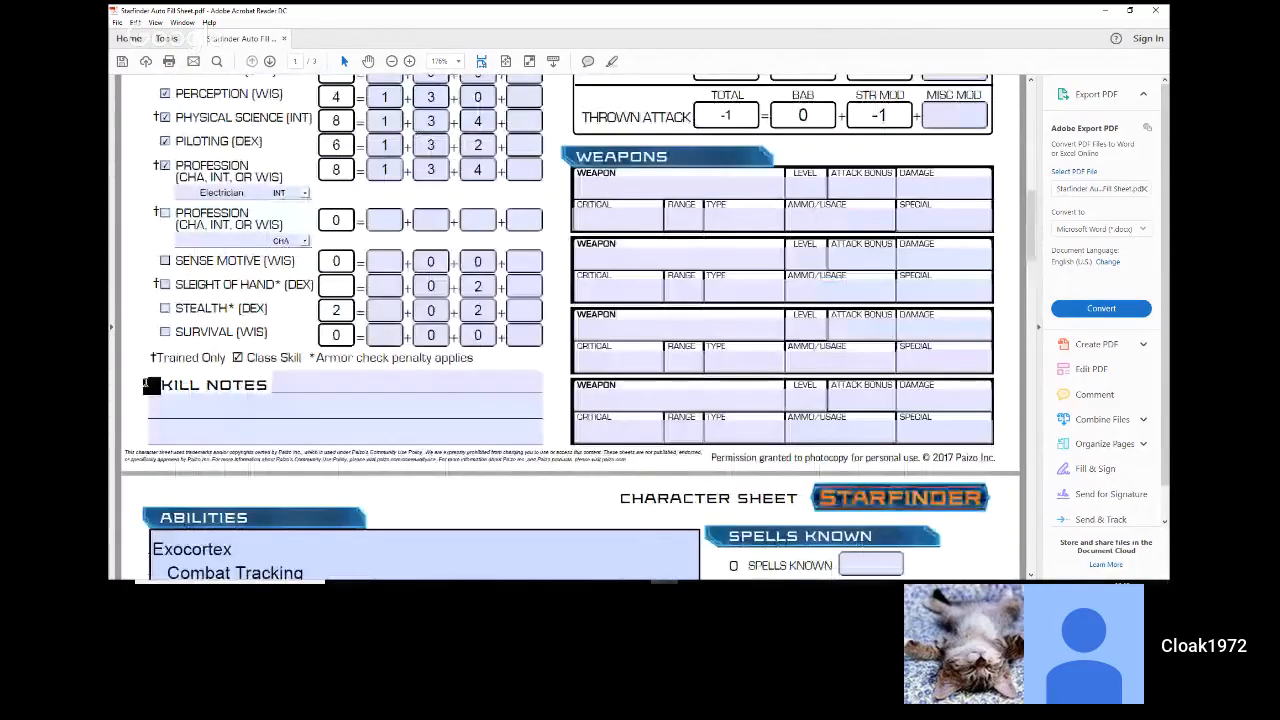
# Step: Enter 7 total Stamina Points and 8 total Hit Points in the Health and Resolve section
pyautogui.scroll(7, 150, 386)
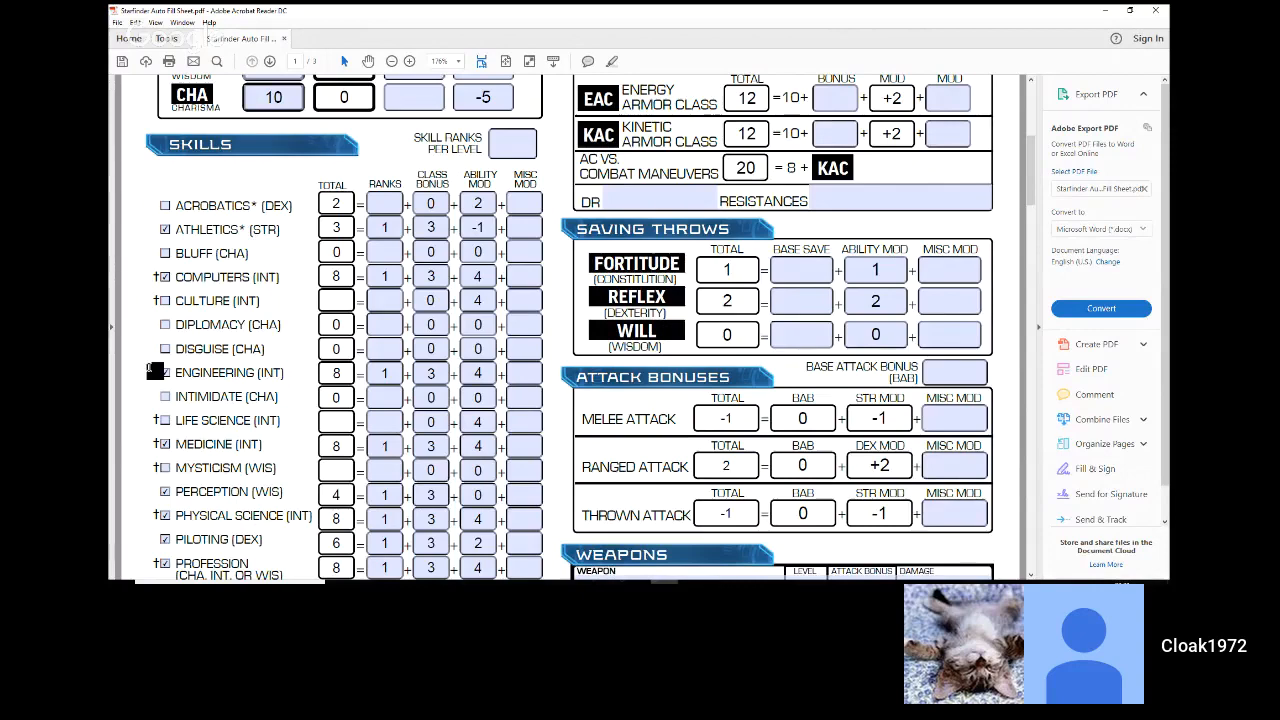
pyautogui.scroll(1, 152, 370)
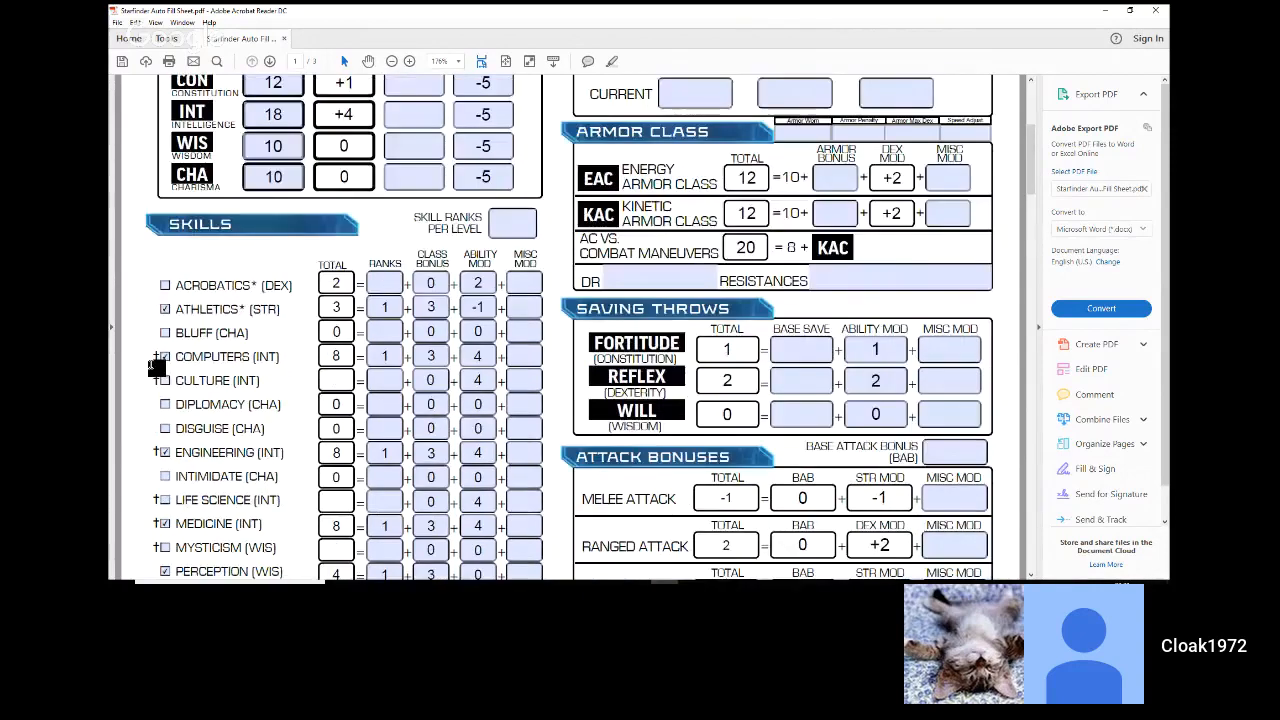
pyautogui.scroll(2, 153, 370)
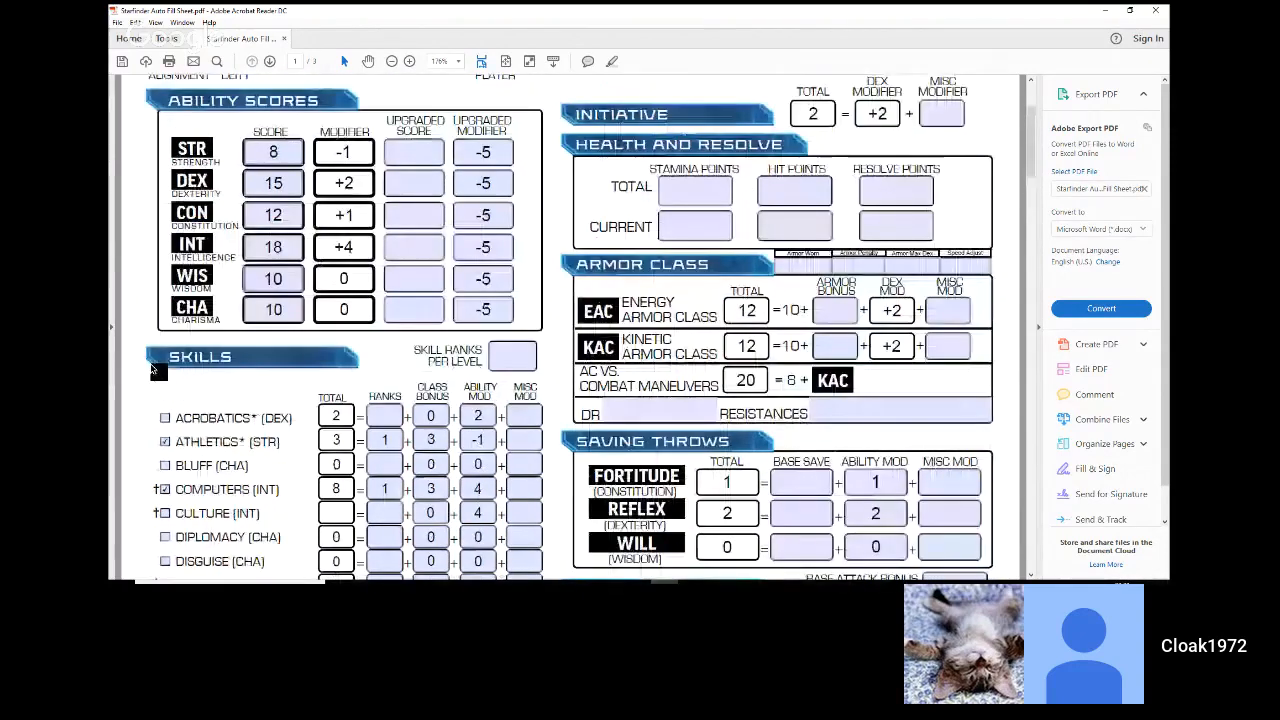
pyautogui.scroll(1, 152, 370)
pyautogui.click(680, 328)
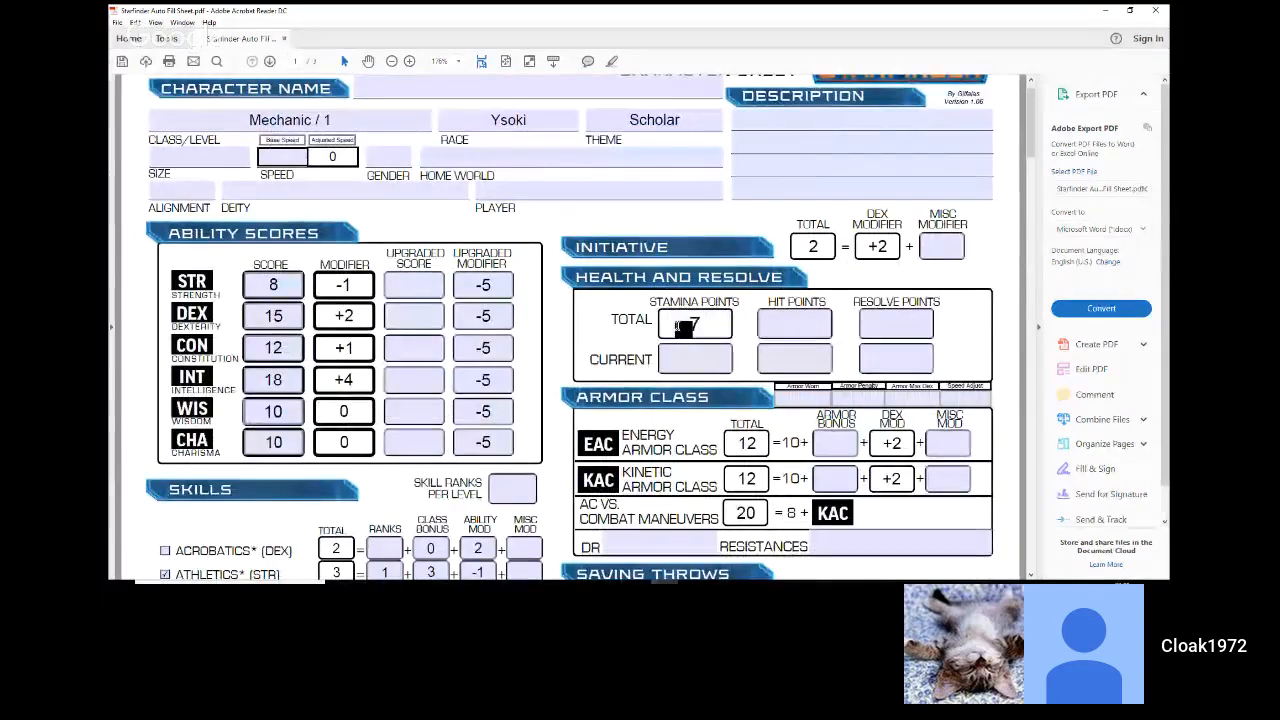
pyautogui.click(810, 324)
pyautogui.write('6')
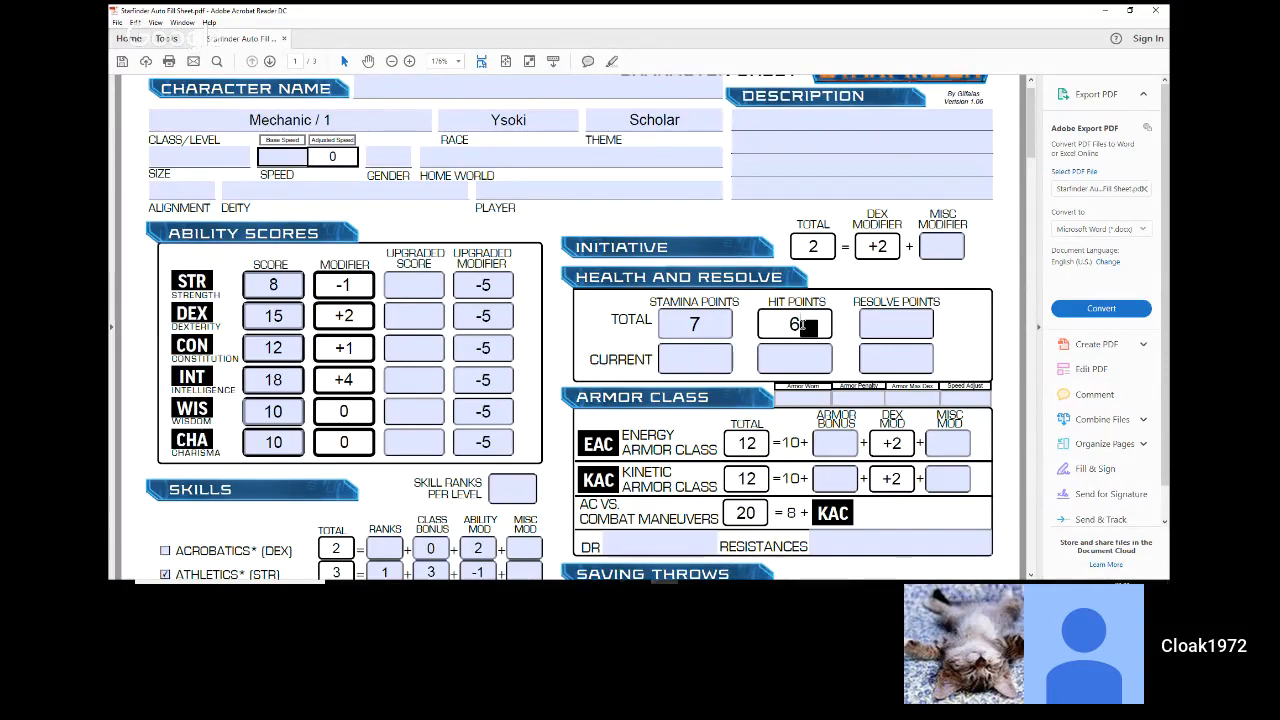
pyautogui.moveTo(803, 325); pyautogui.dragTo(762, 330)
pyautogui.write('8')
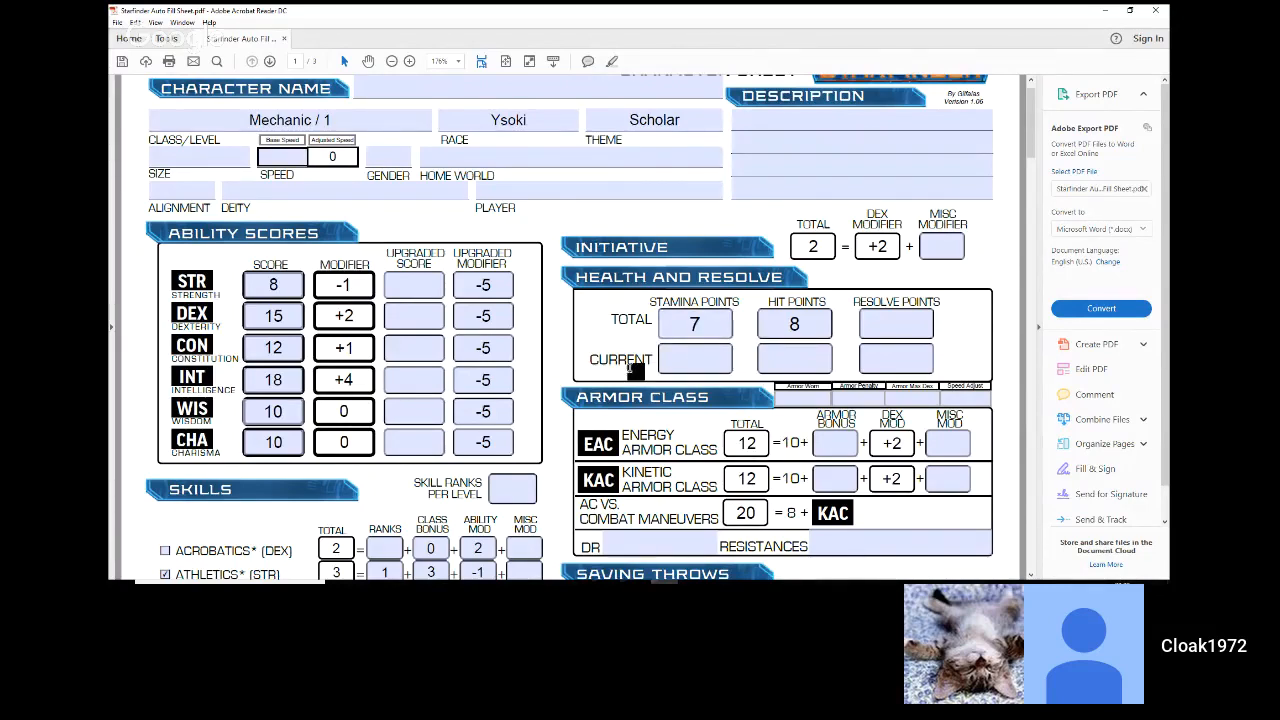
# Step: Enter a misc modifier of 2 for the Engineering skill
pyautogui.scroll(-1, 632, 370)
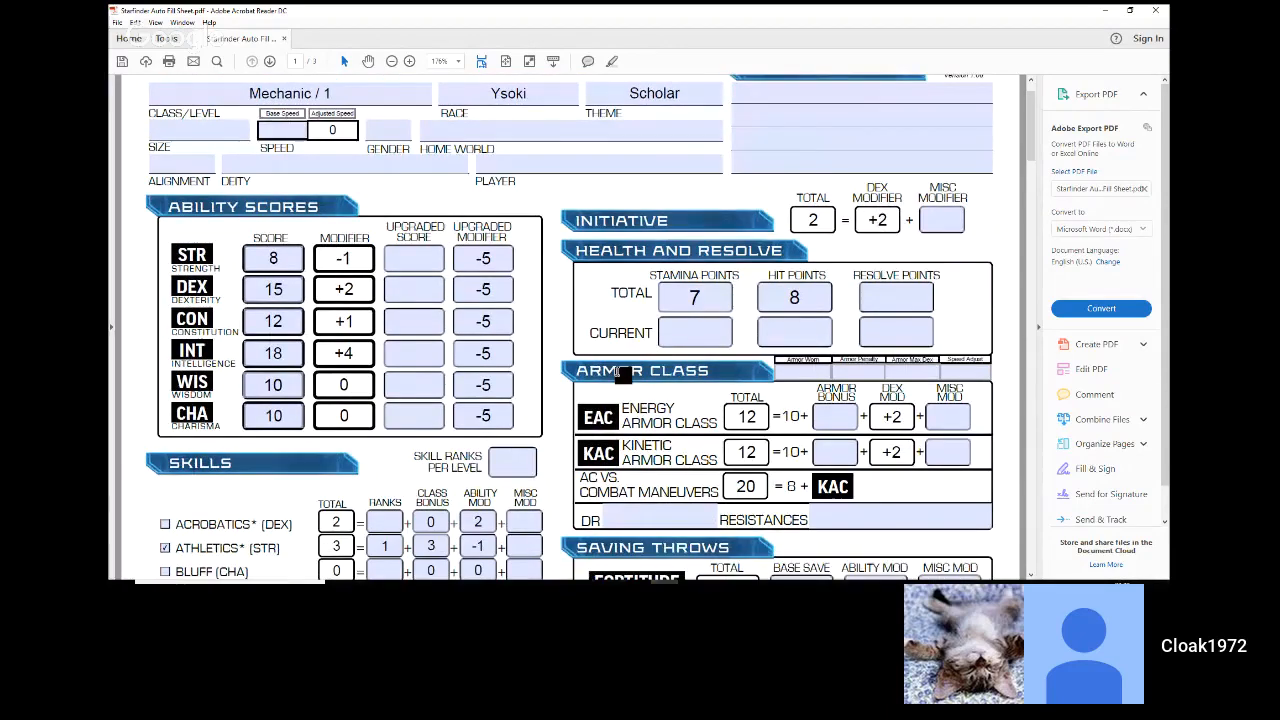
pyautogui.scroll(-2, 590, 373)
pyautogui.scroll(-6, 590, 373)
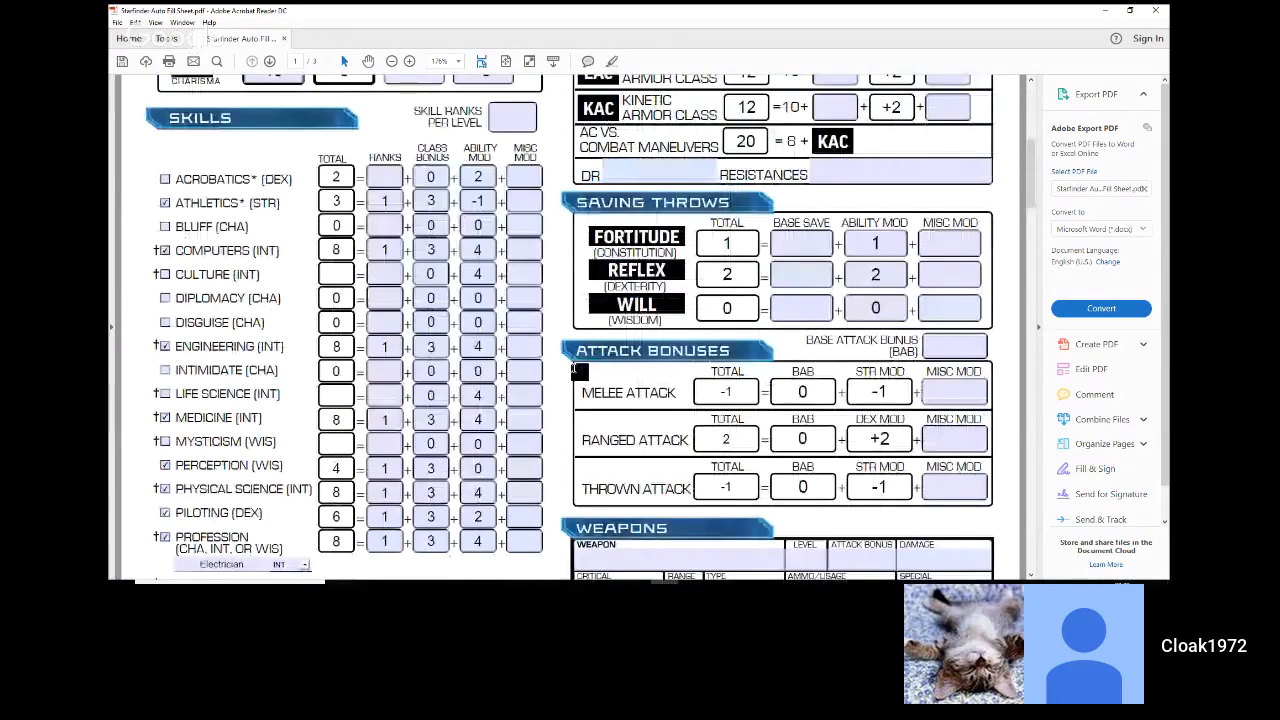
pyautogui.click(520, 297)
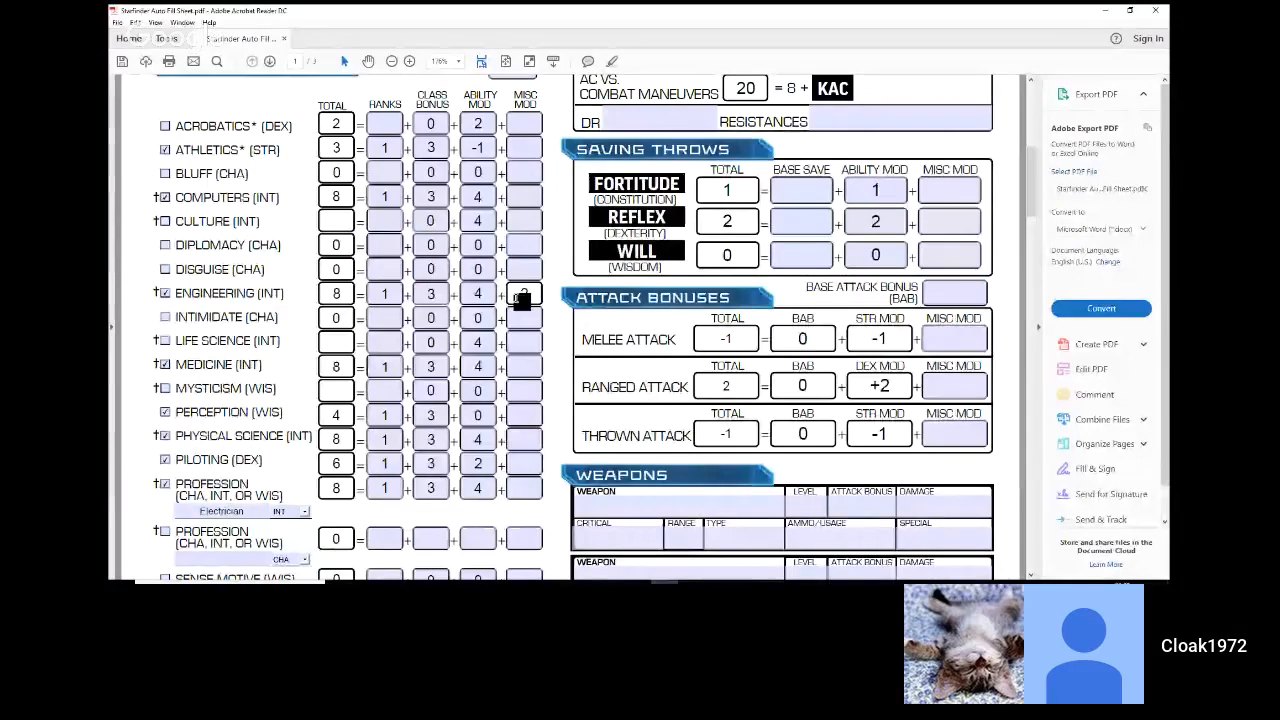
pyautogui.write('2')
pyautogui.click(444, 204)
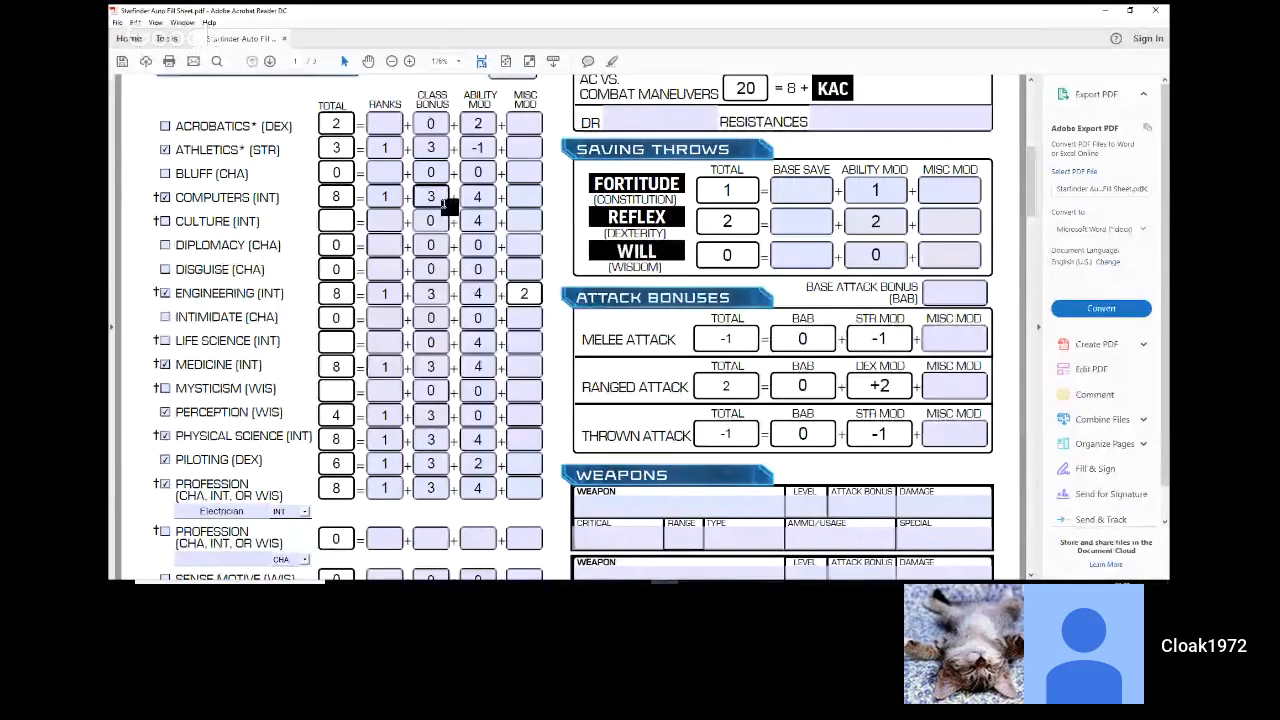
# Step: Enter a misc modifier of 2 each for the Stealth and Survival skills
pyautogui.scroll(-1, 410, 265)
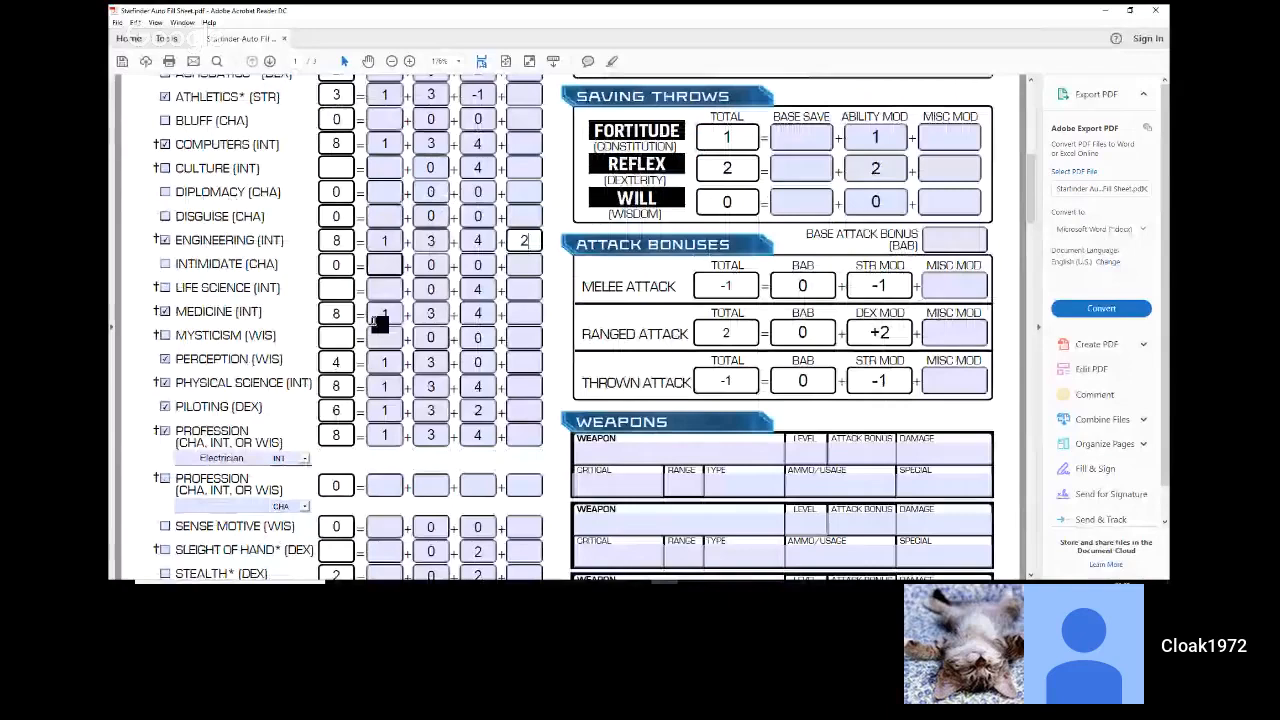
pyautogui.scroll(-3, 380, 322)
pyautogui.click(526, 444)
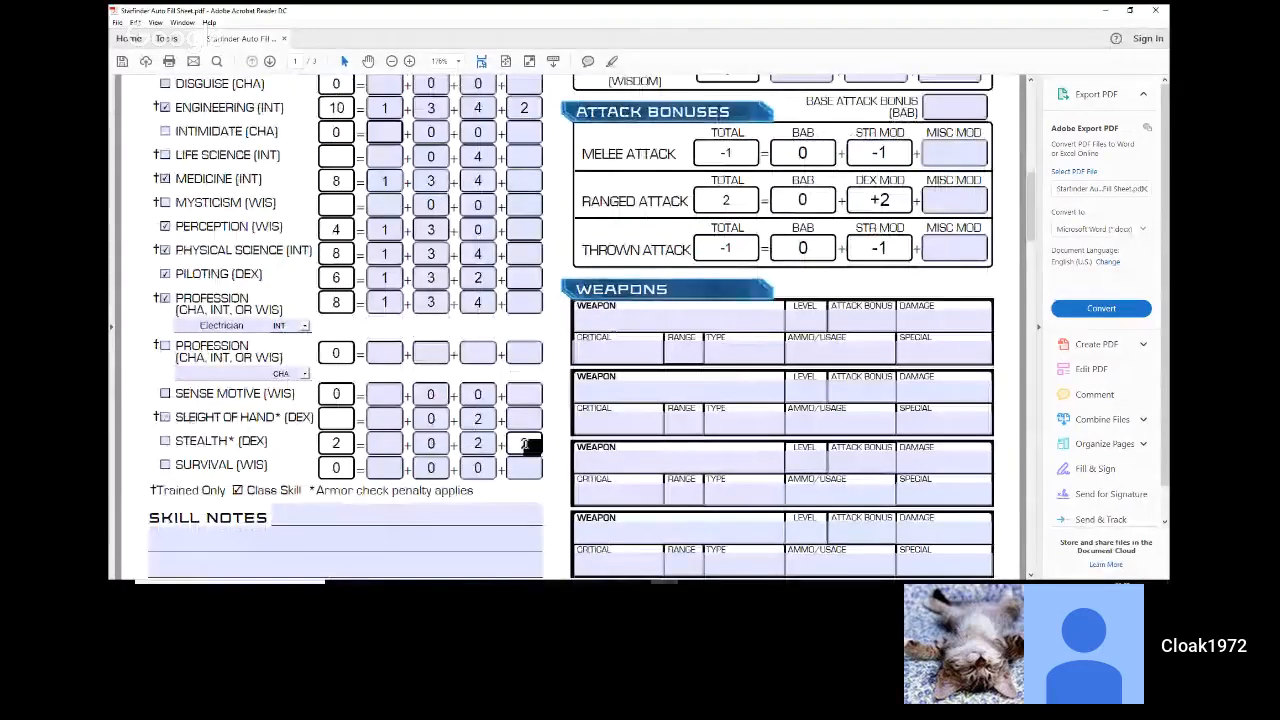
pyautogui.write('2')
pyautogui.click(524, 466)
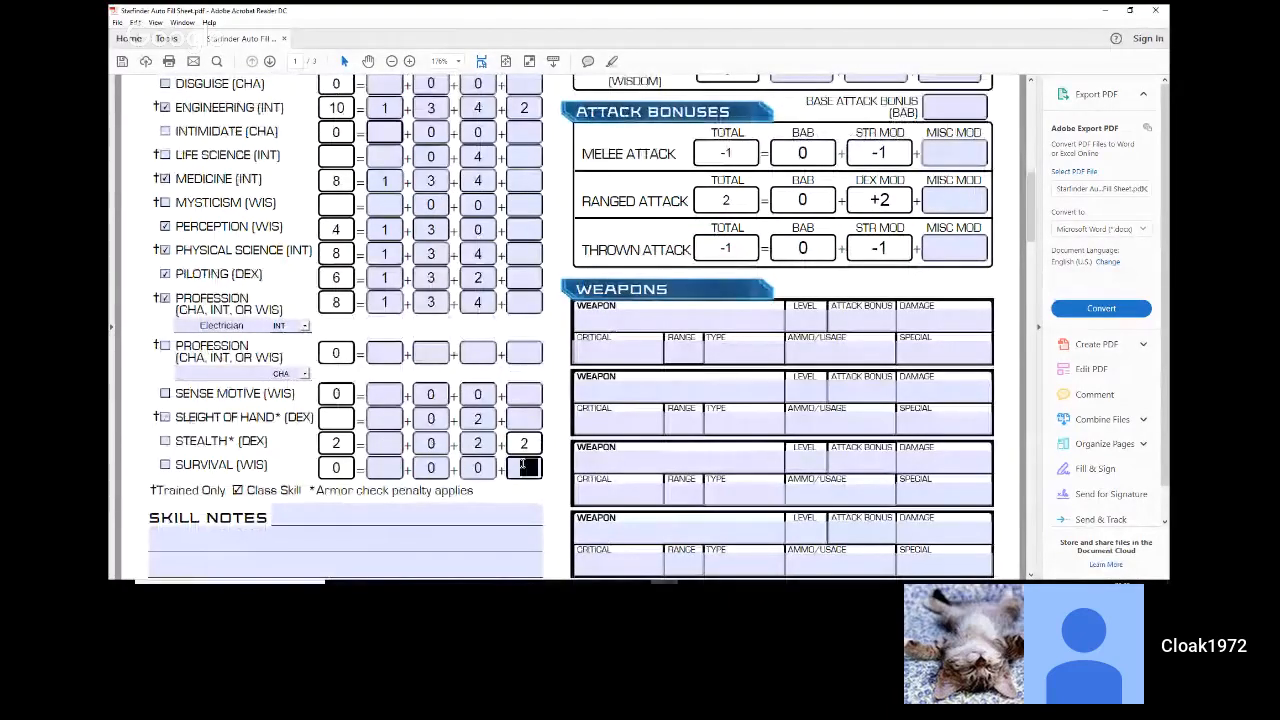
pyautogui.write('2')
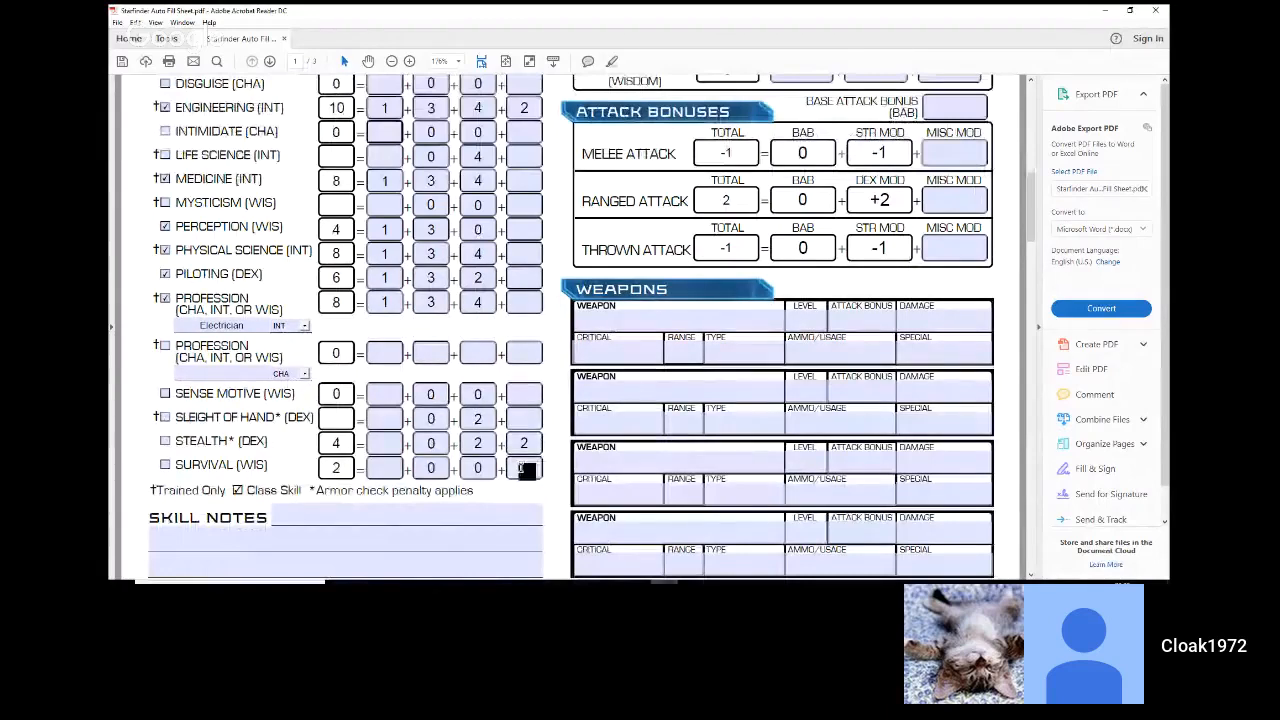
pyautogui.click(551, 363)
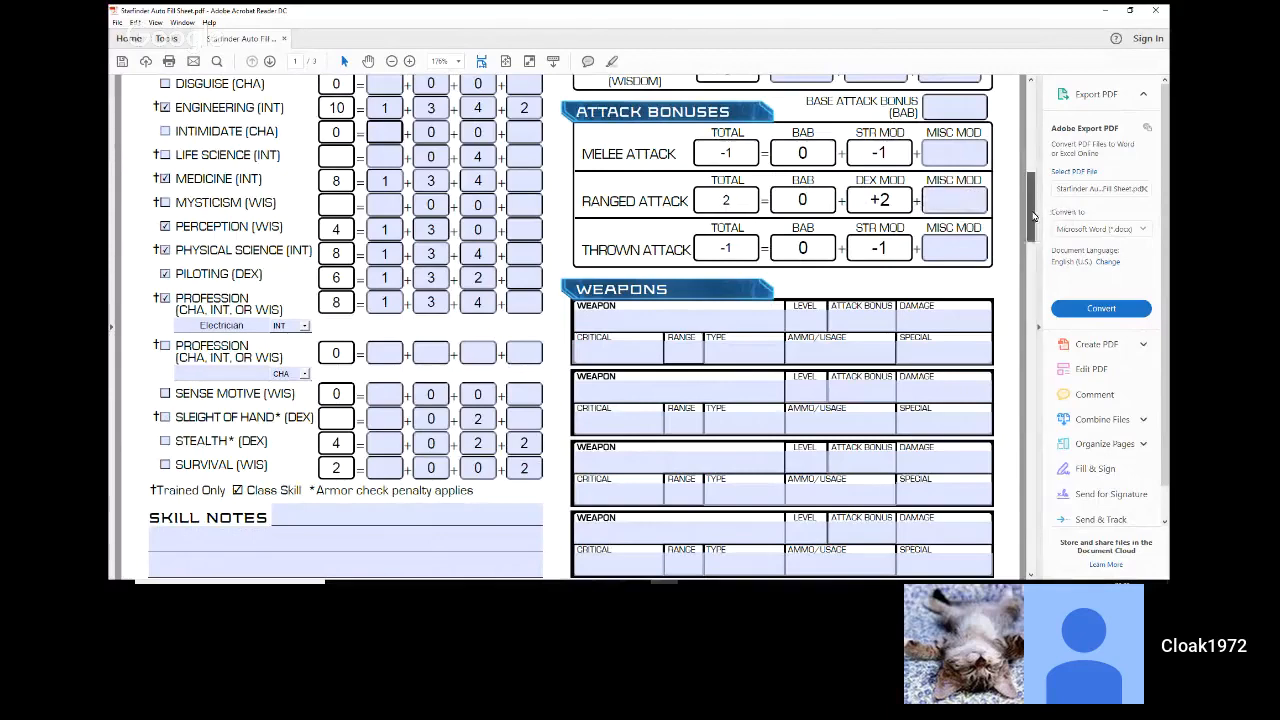
# Step: Enter a base save of 2 each for Fortitude and Reflex in the saving throws
pyautogui.moveTo(1034, 216); pyautogui.dragTo(1039, 113)
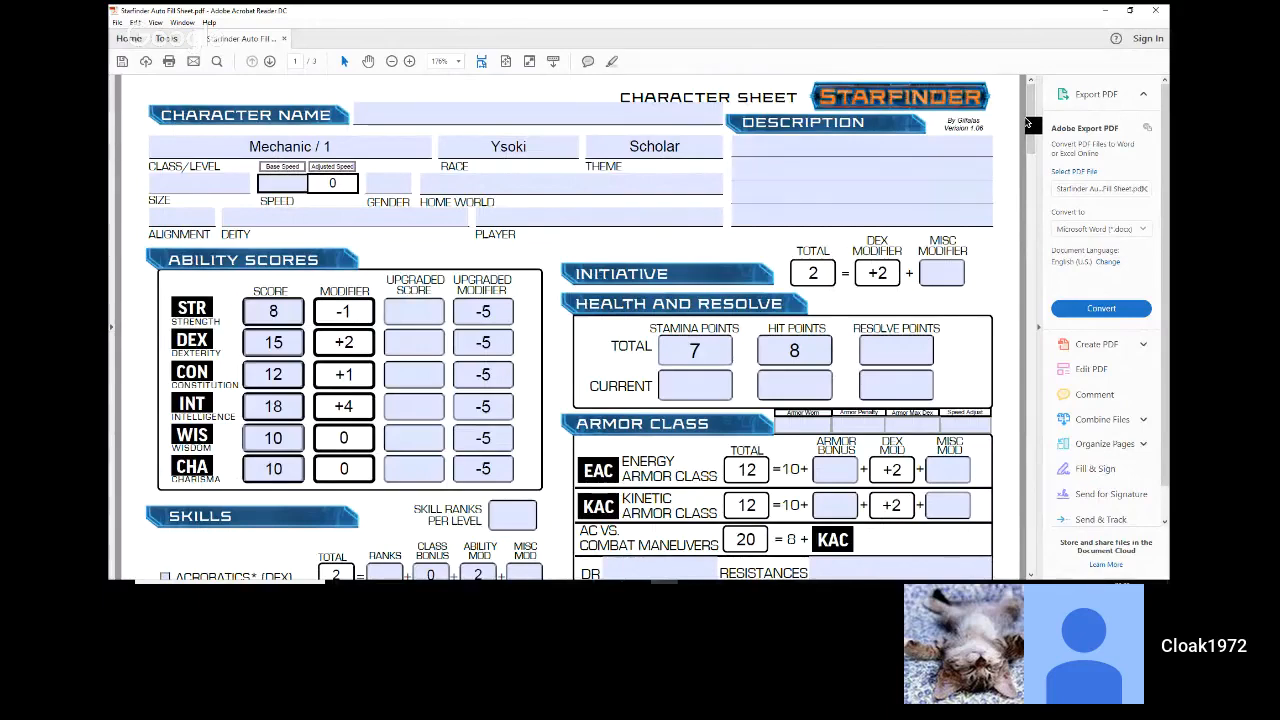
pyautogui.scroll(-1, 1027, 122)
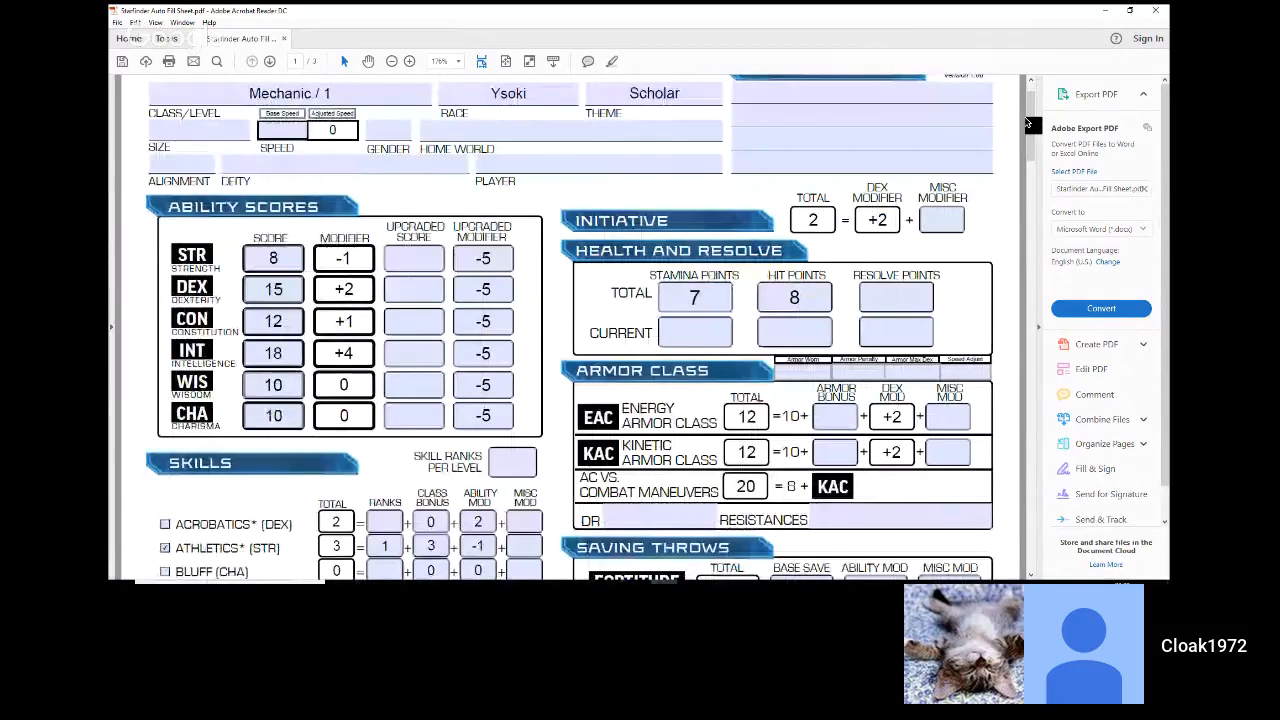
pyautogui.scroll(-3, 1027, 122)
pyautogui.scroll(-1, 1027, 122)
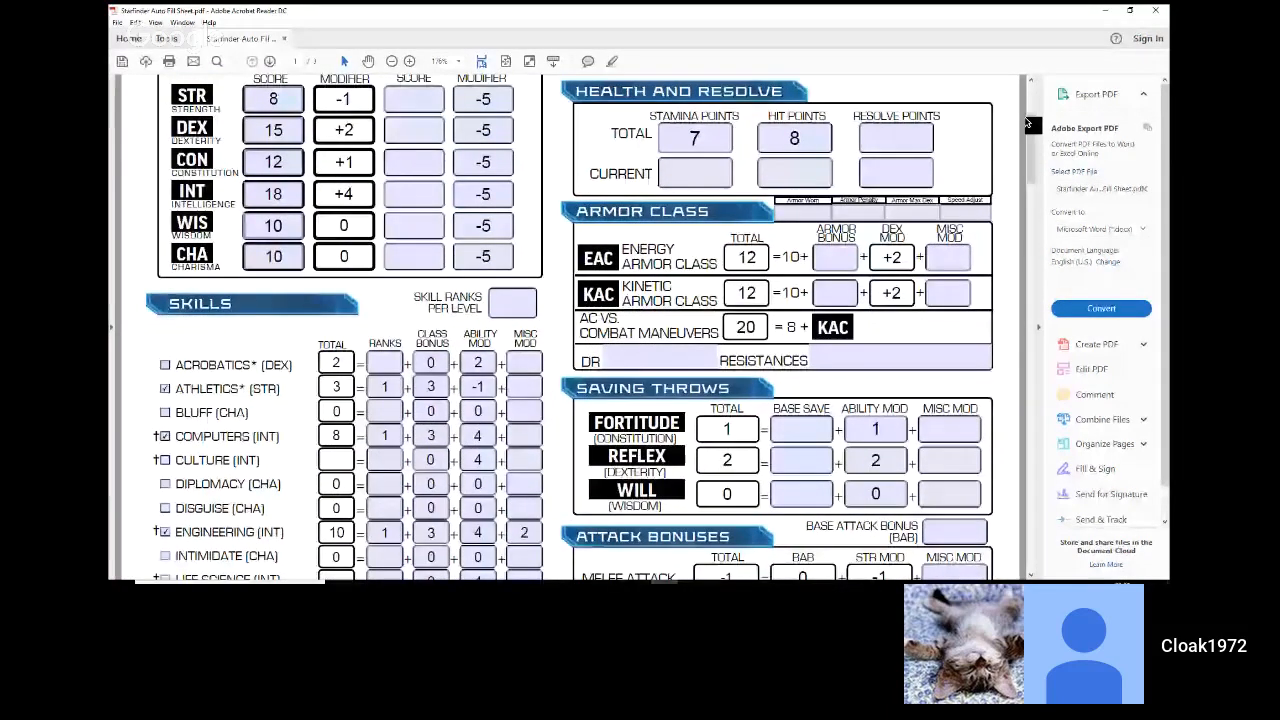
pyautogui.scroll(-1, 1027, 122)
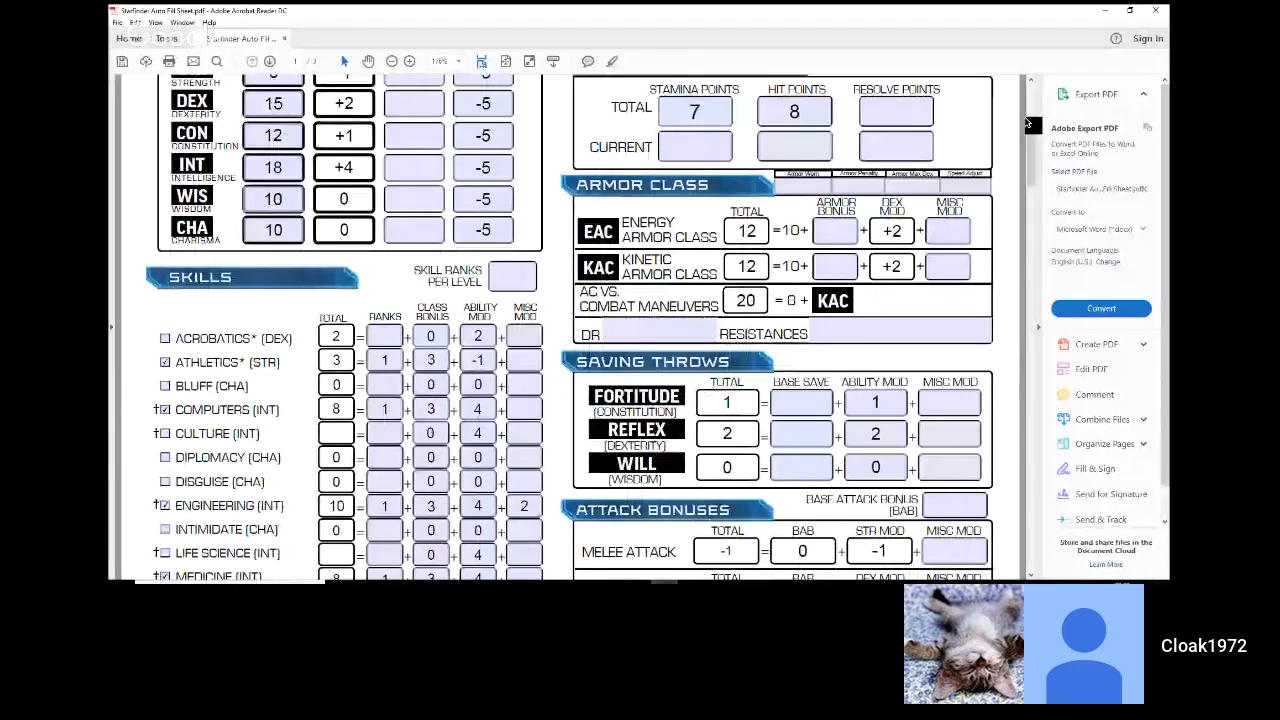
pyautogui.scroll(1, 1027, 122)
pyautogui.click(810, 427)
pyautogui.write('2')
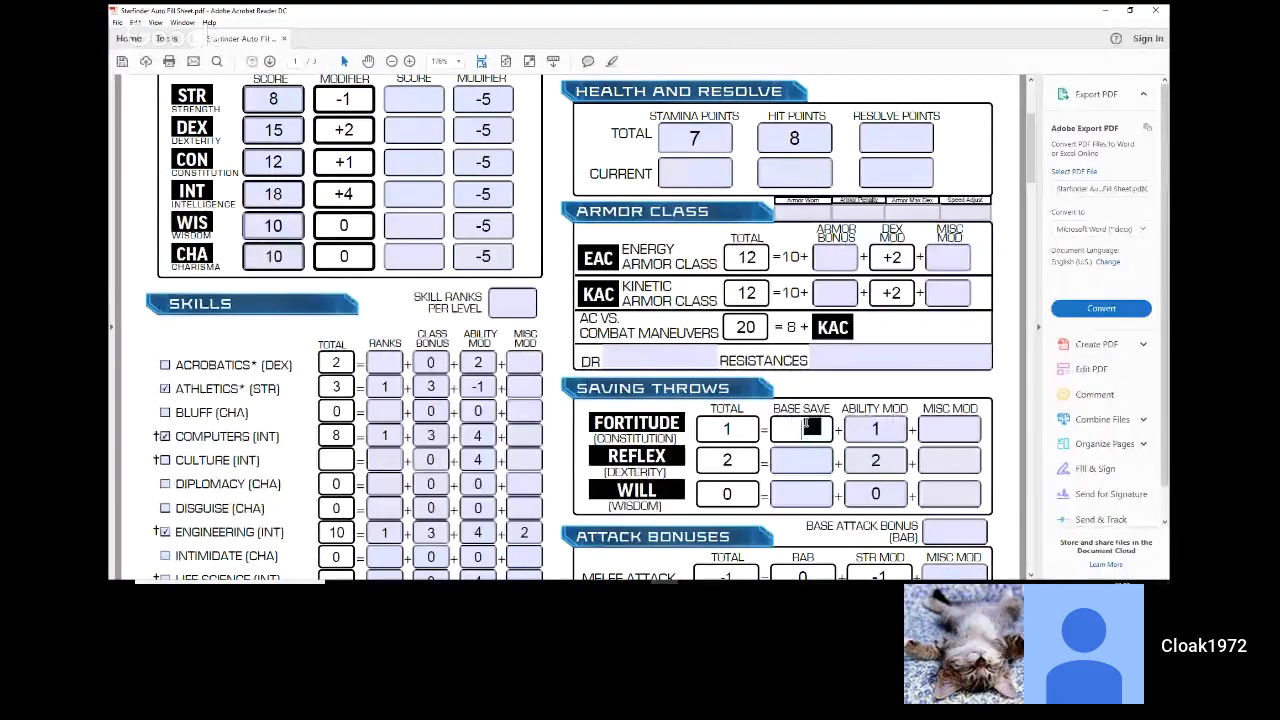
pyautogui.click(808, 458)
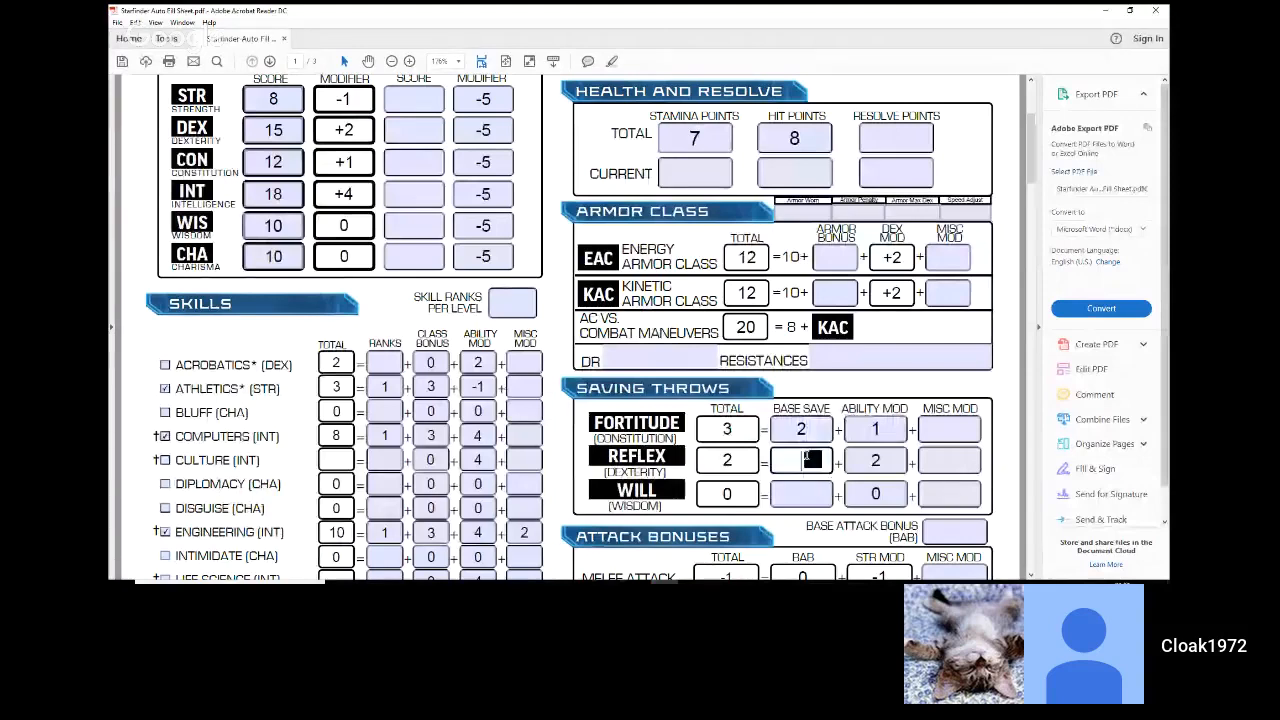
pyautogui.write('2')
# Step: Set the Base Attack Bonus to 0, leaving the Will save's base and misc values blank
pyautogui.click(800, 500)
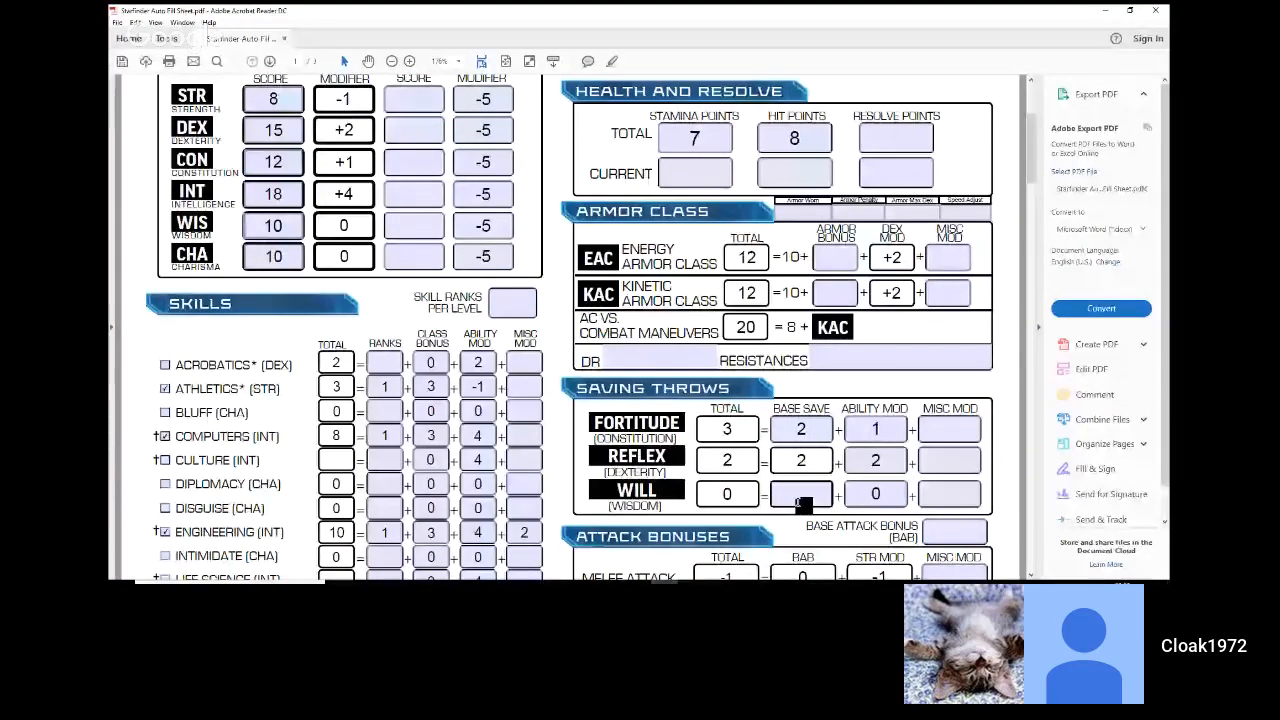
pyautogui.scroll(-1, 800, 503)
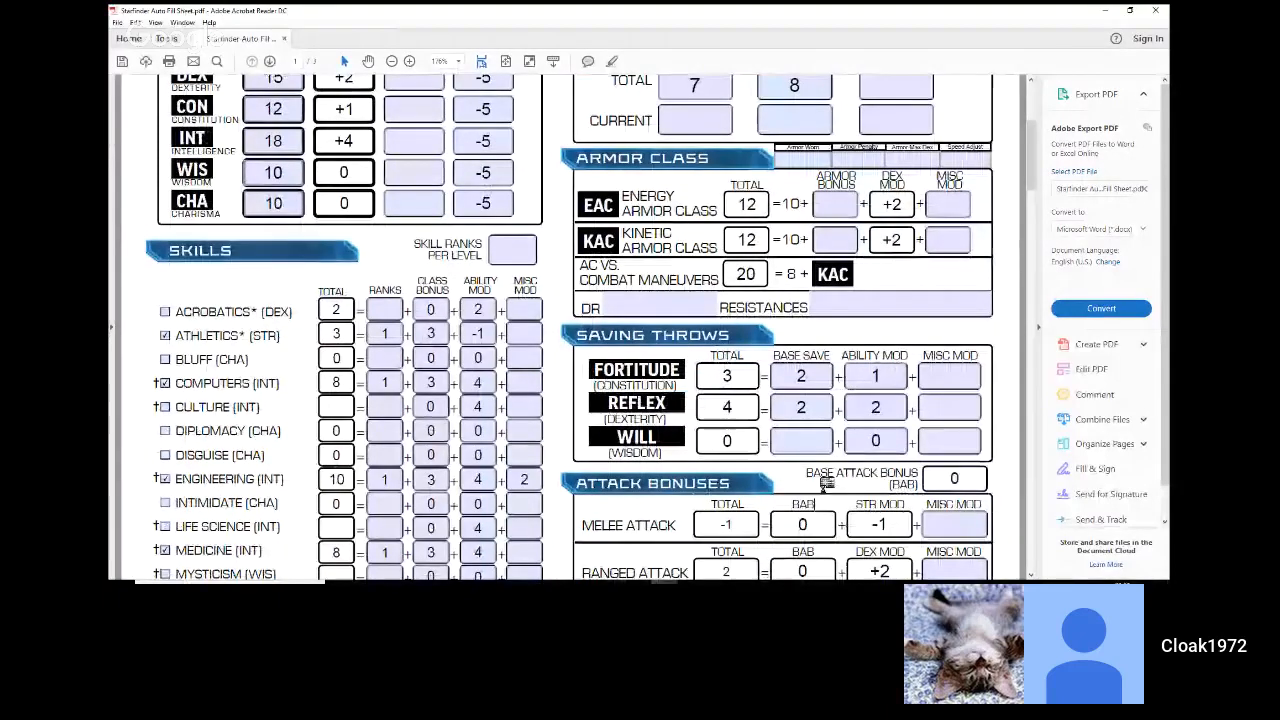
pyautogui.click(933, 434)
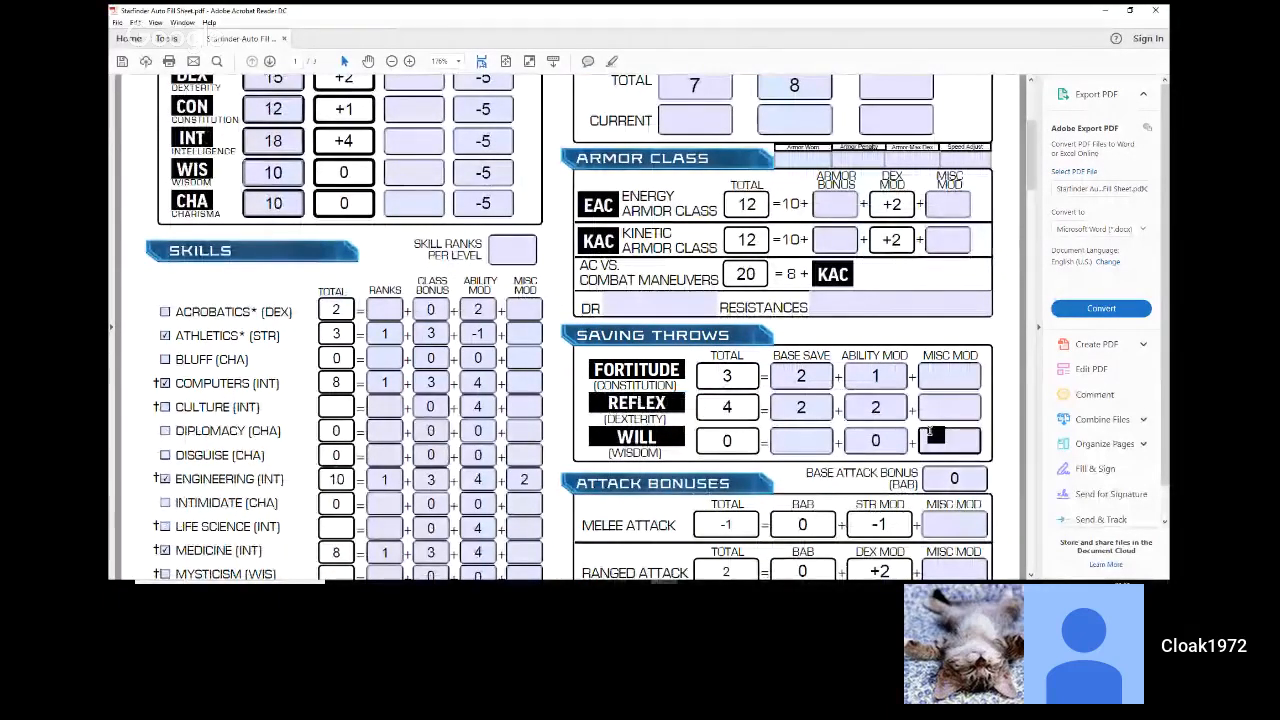
pyautogui.scroll(-3, 935, 435)
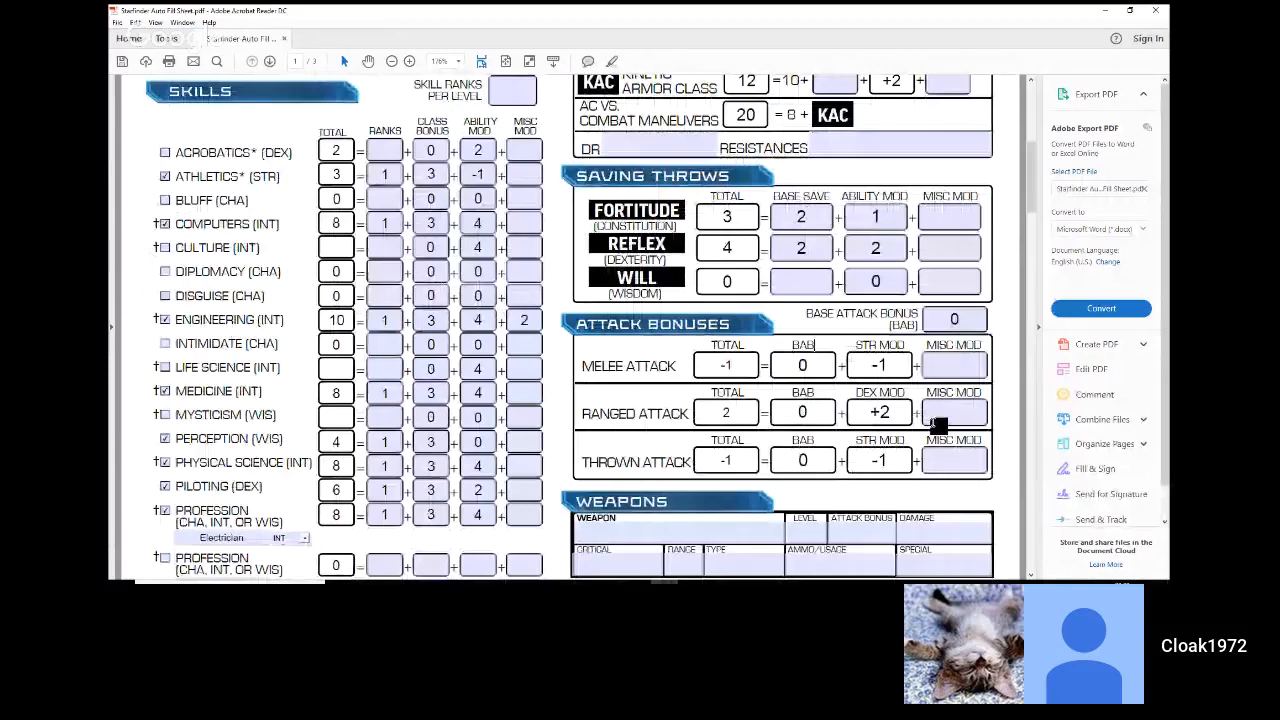
# Step: Set the total Resolve Points to 5 in the Health and Resolve section
pyautogui.scroll(-1, 848, 417)
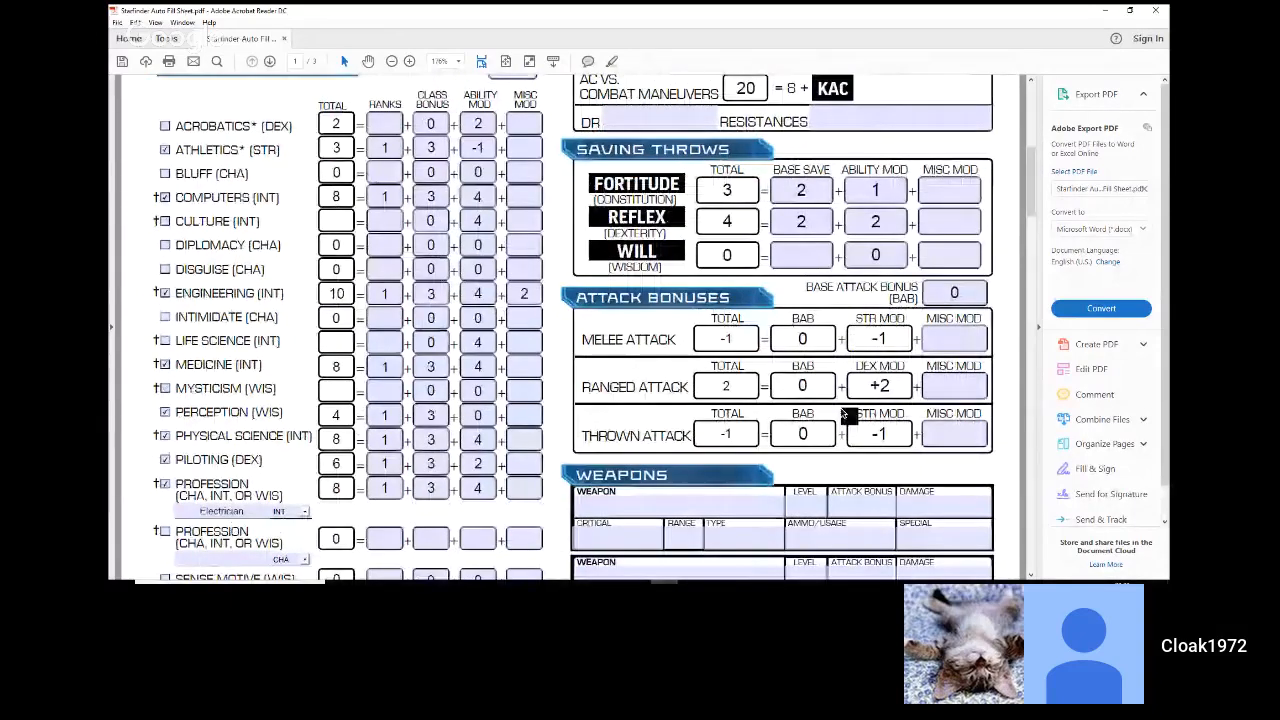
pyautogui.scroll(-2, 845, 415)
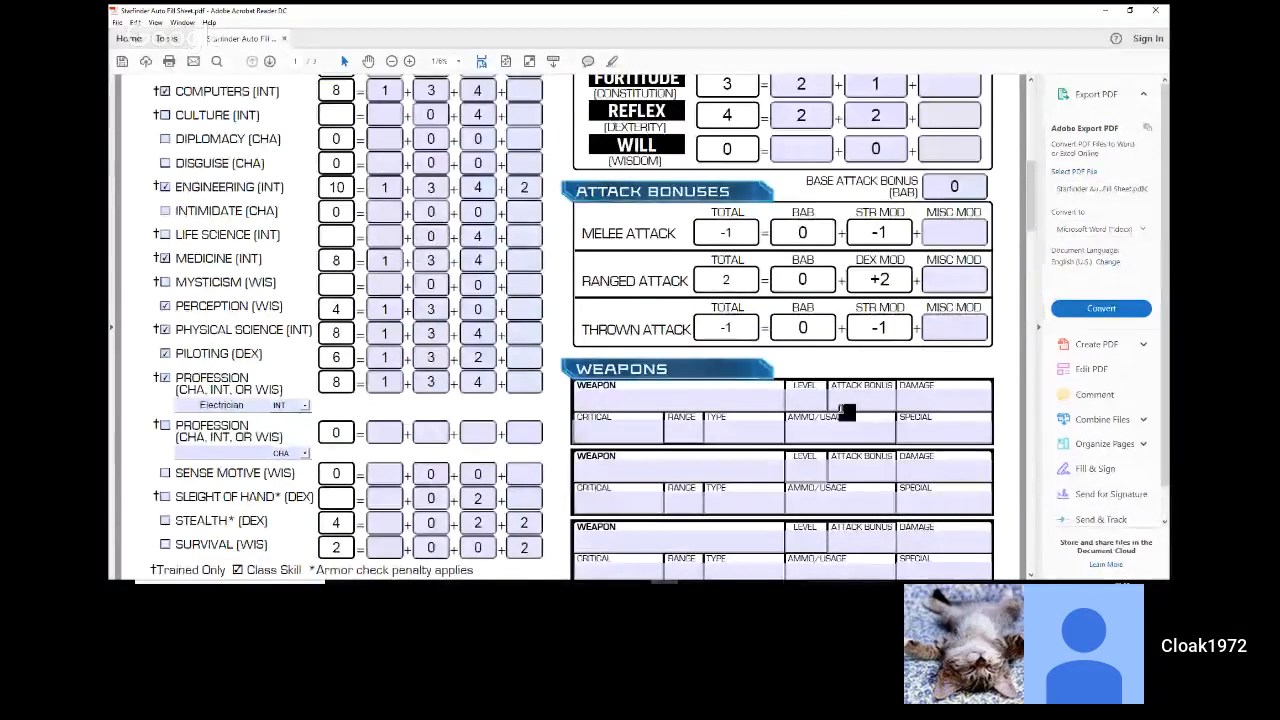
pyautogui.scroll(3, 848, 409)
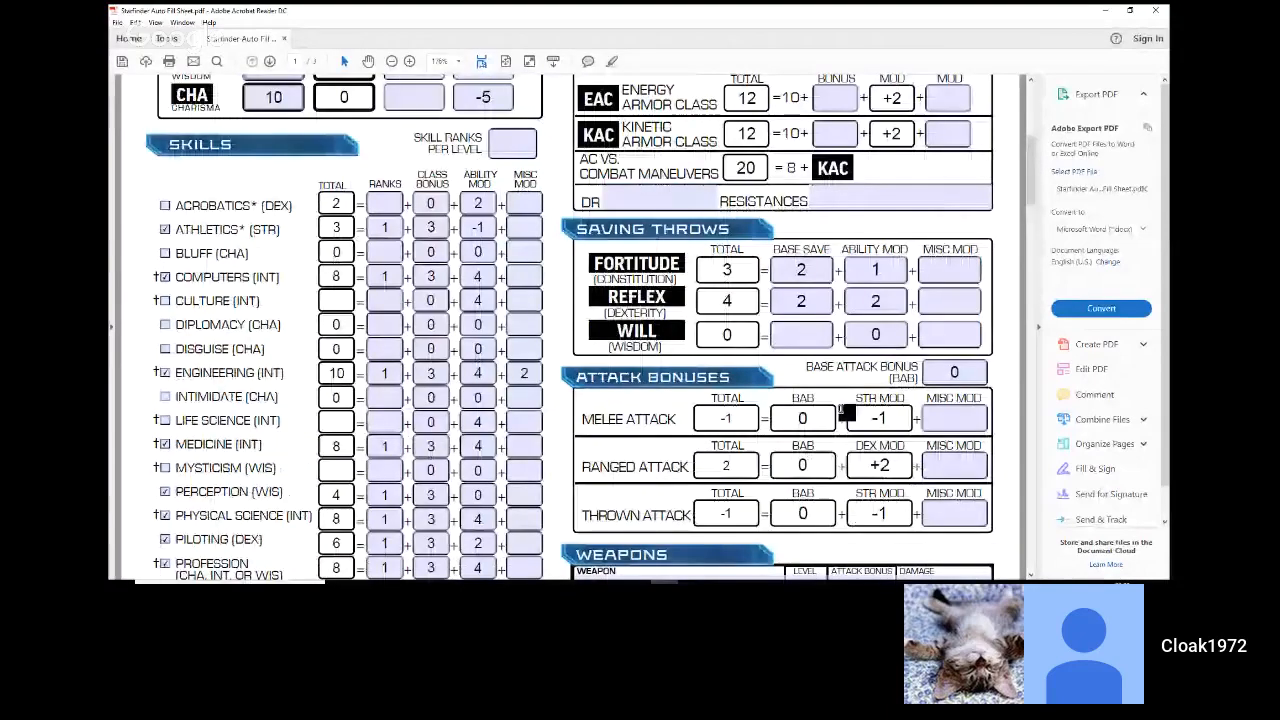
pyautogui.scroll(6, 845, 412)
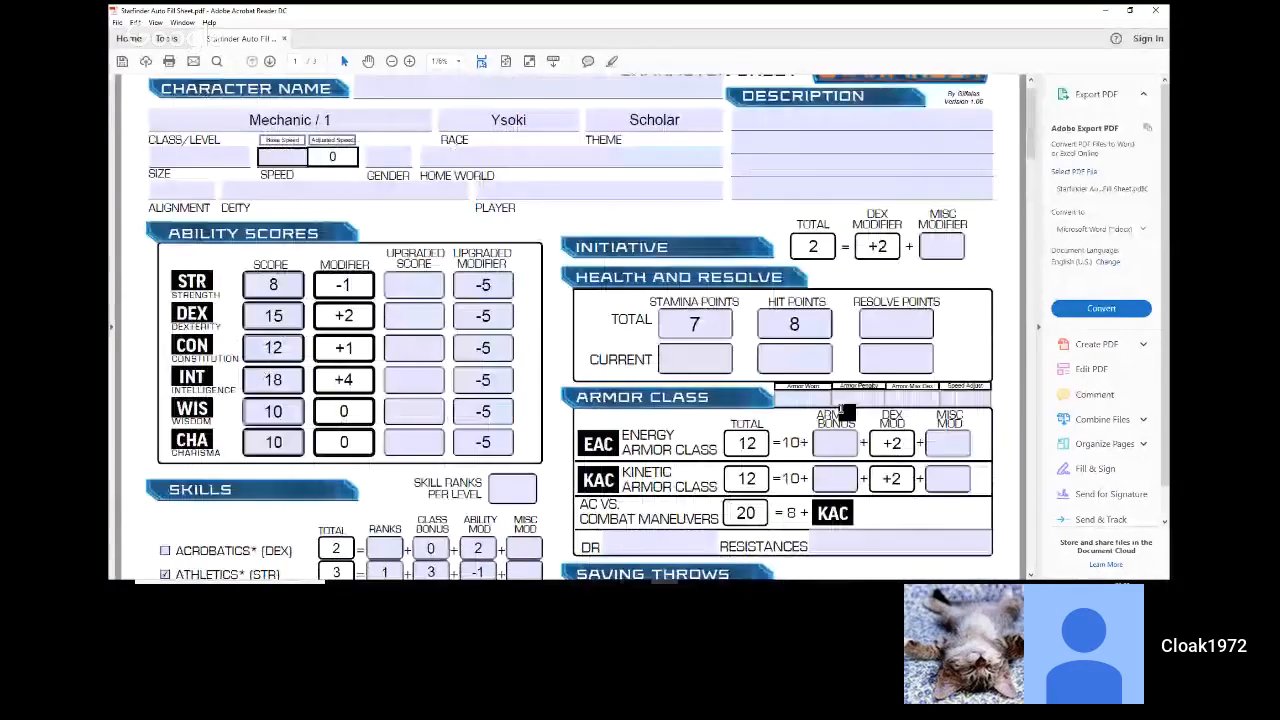
pyautogui.scroll(1, 843, 410)
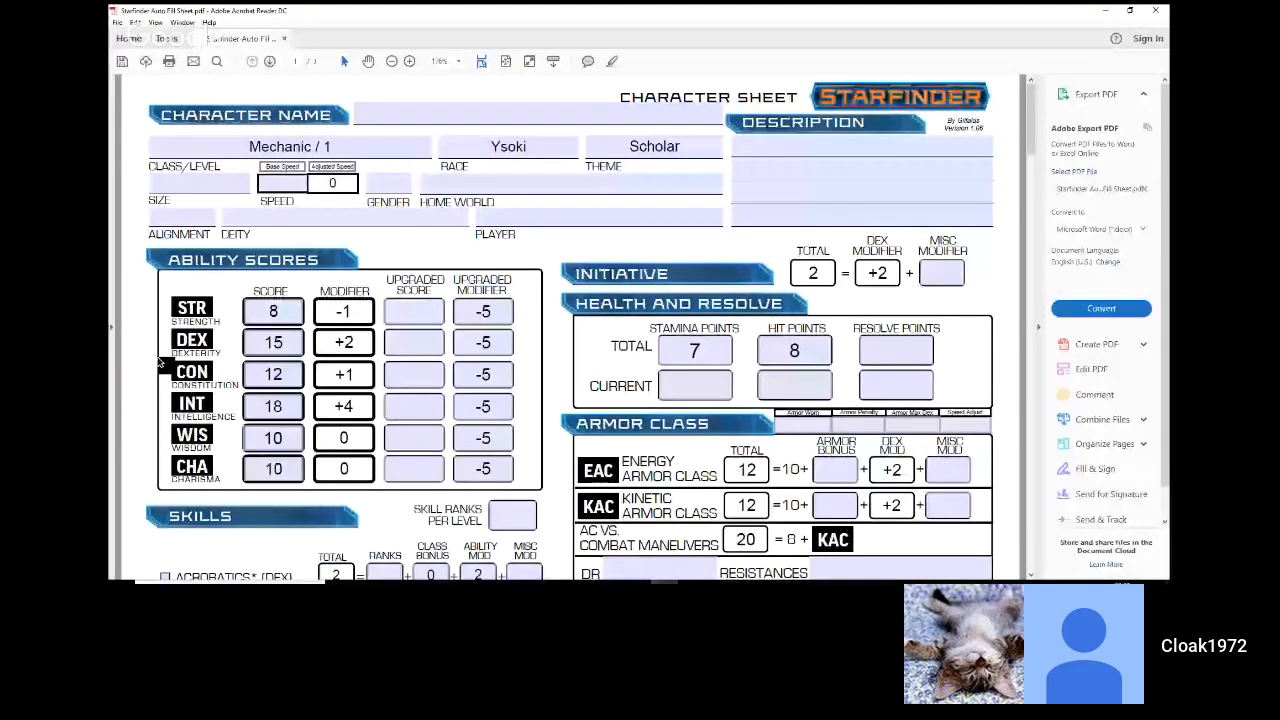
pyautogui.click(688, 381)
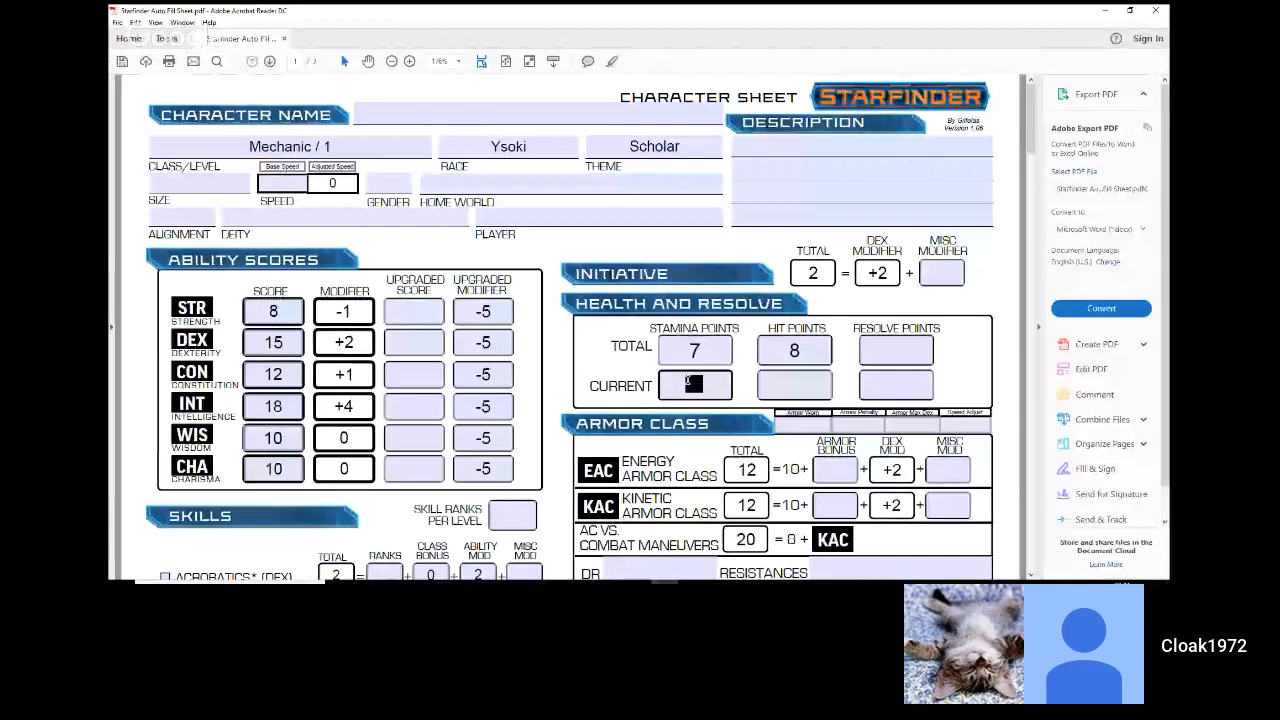
pyautogui.click(904, 346)
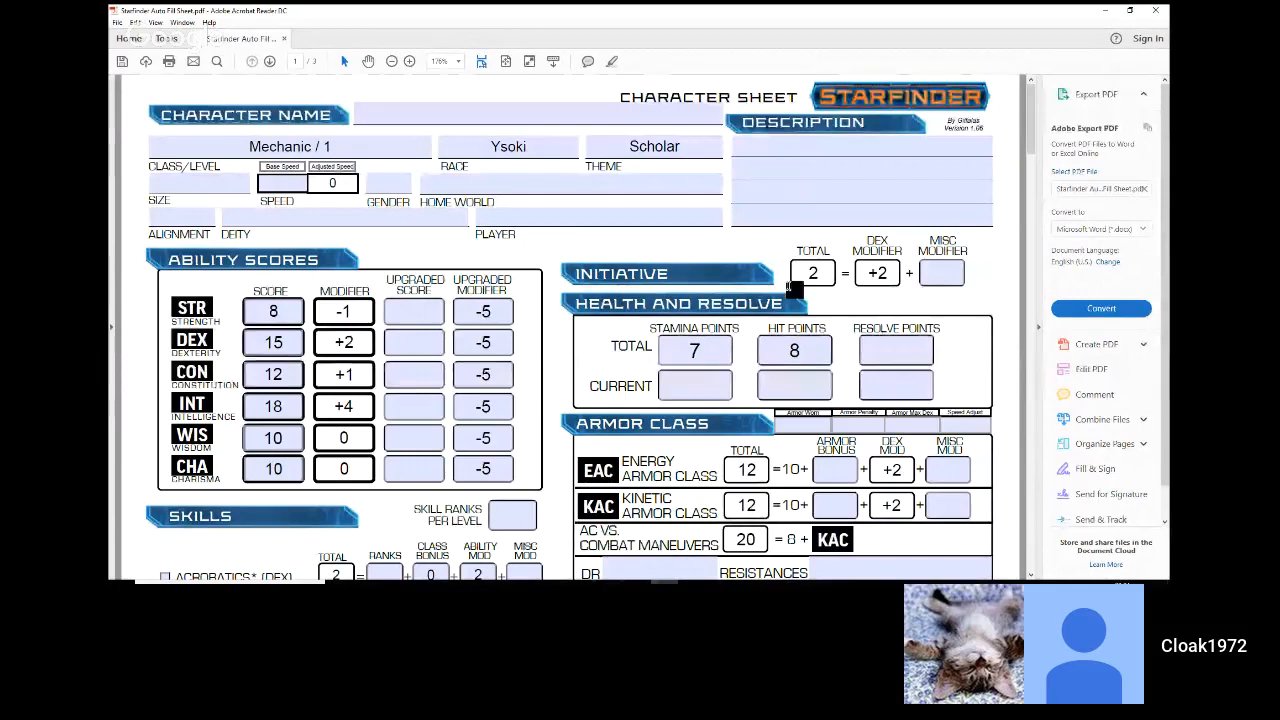
pyautogui.click(896, 346)
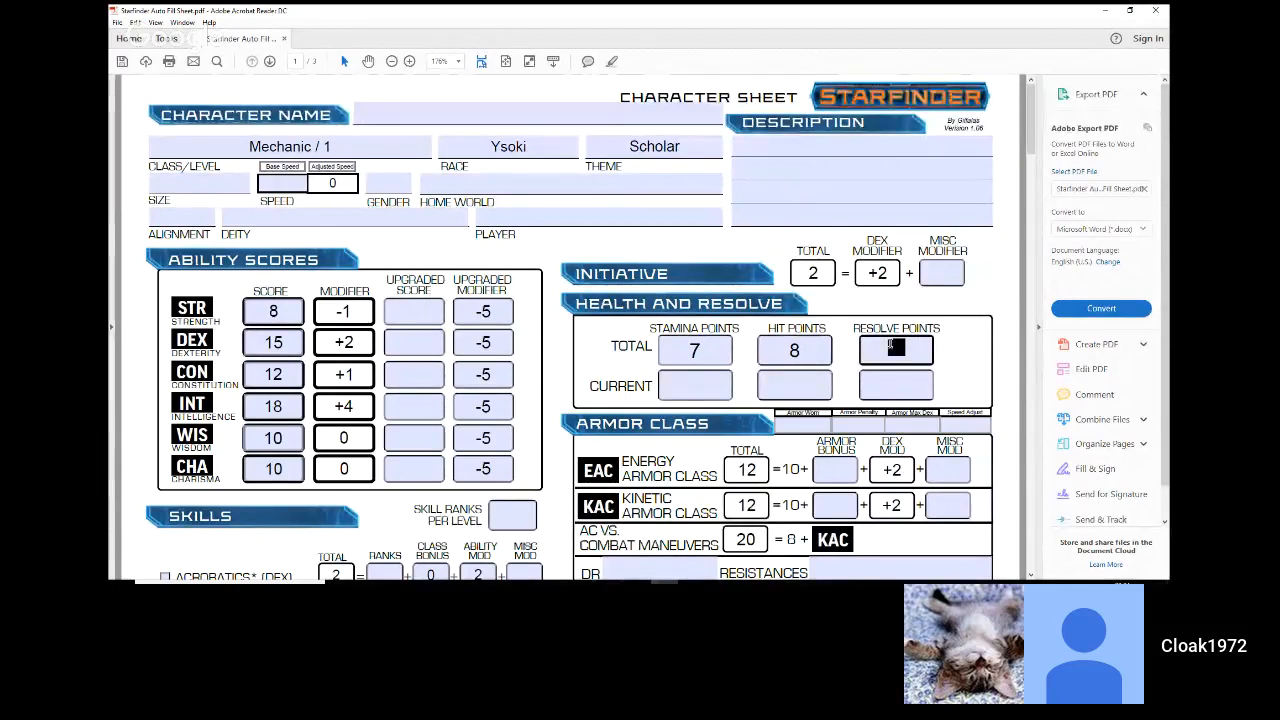
pyautogui.click(890, 344)
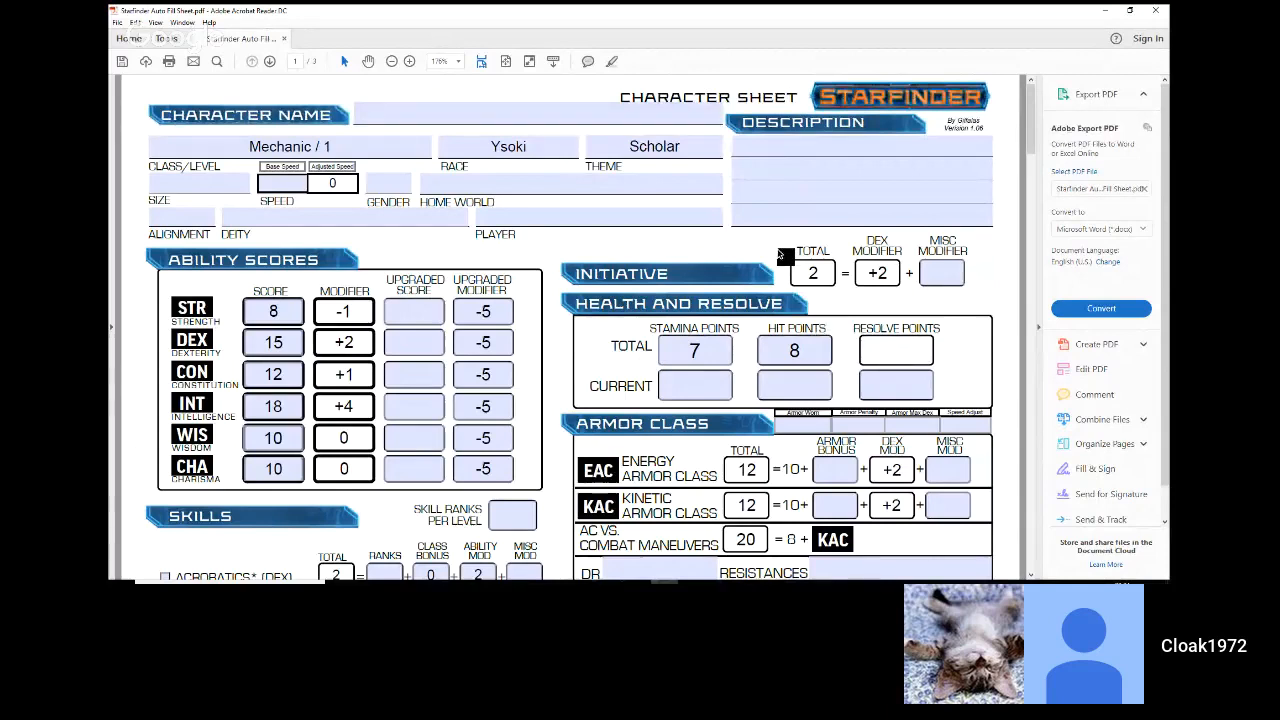
pyautogui.write('5')
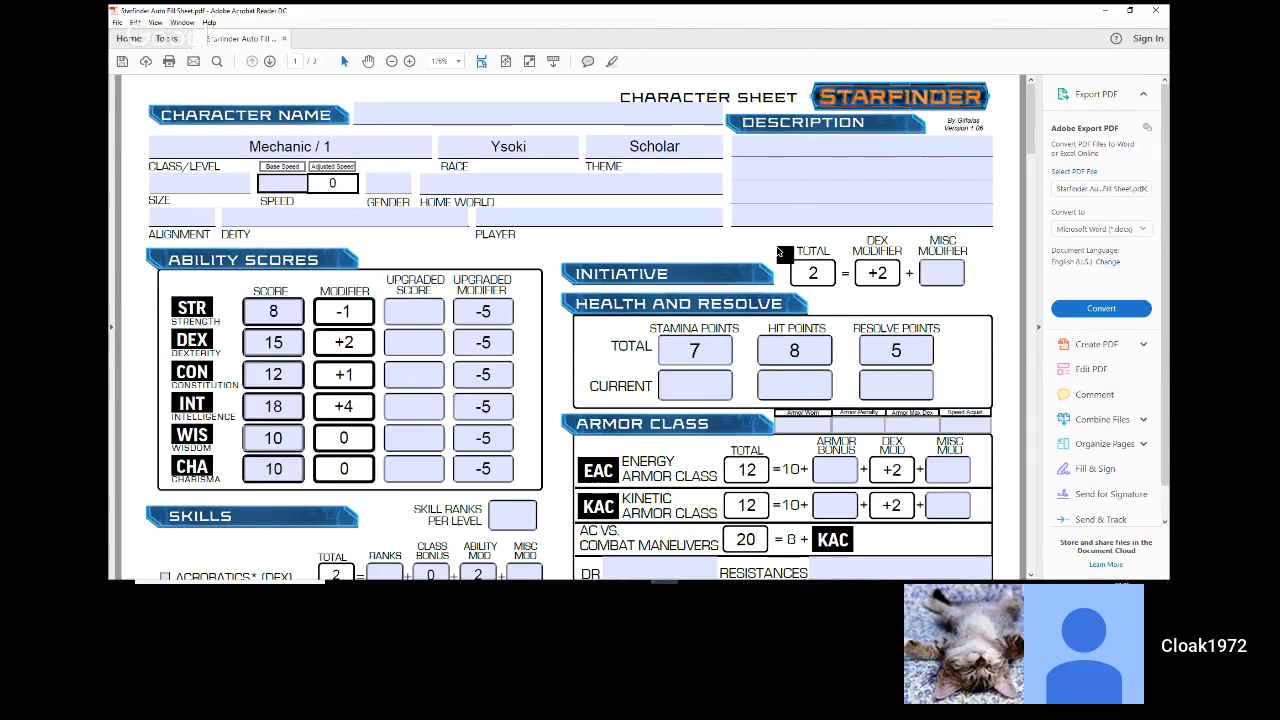
# Step: Enter a misc modifier of 1 for the Physical Science skill
pyautogui.scroll(-1, 781, 252)
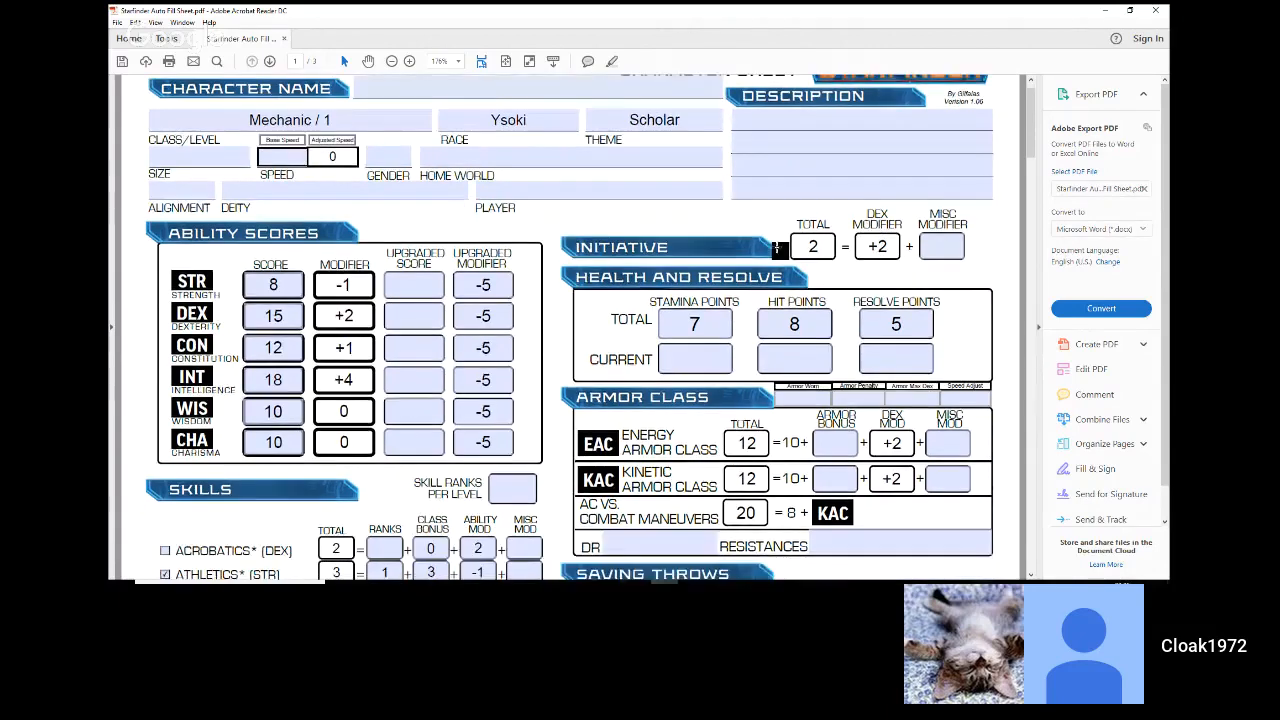
pyautogui.scroll(-1, 778, 249)
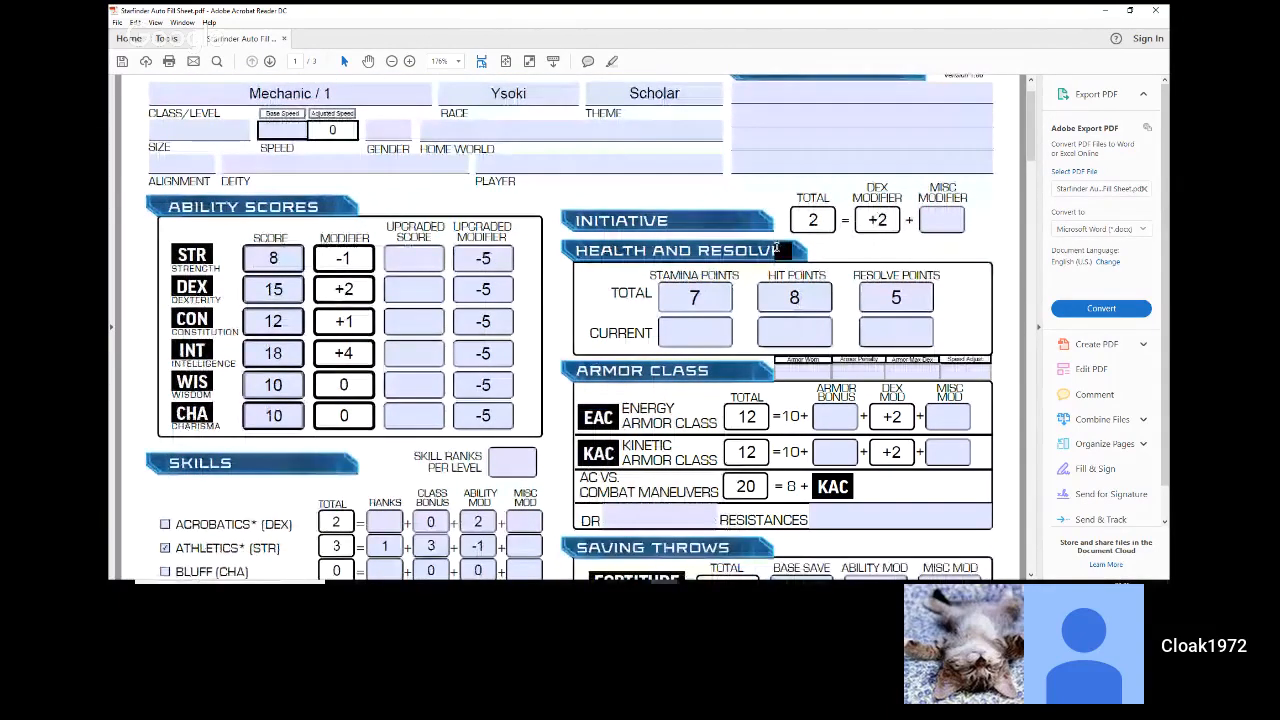
pyautogui.scroll(-7, 779, 250)
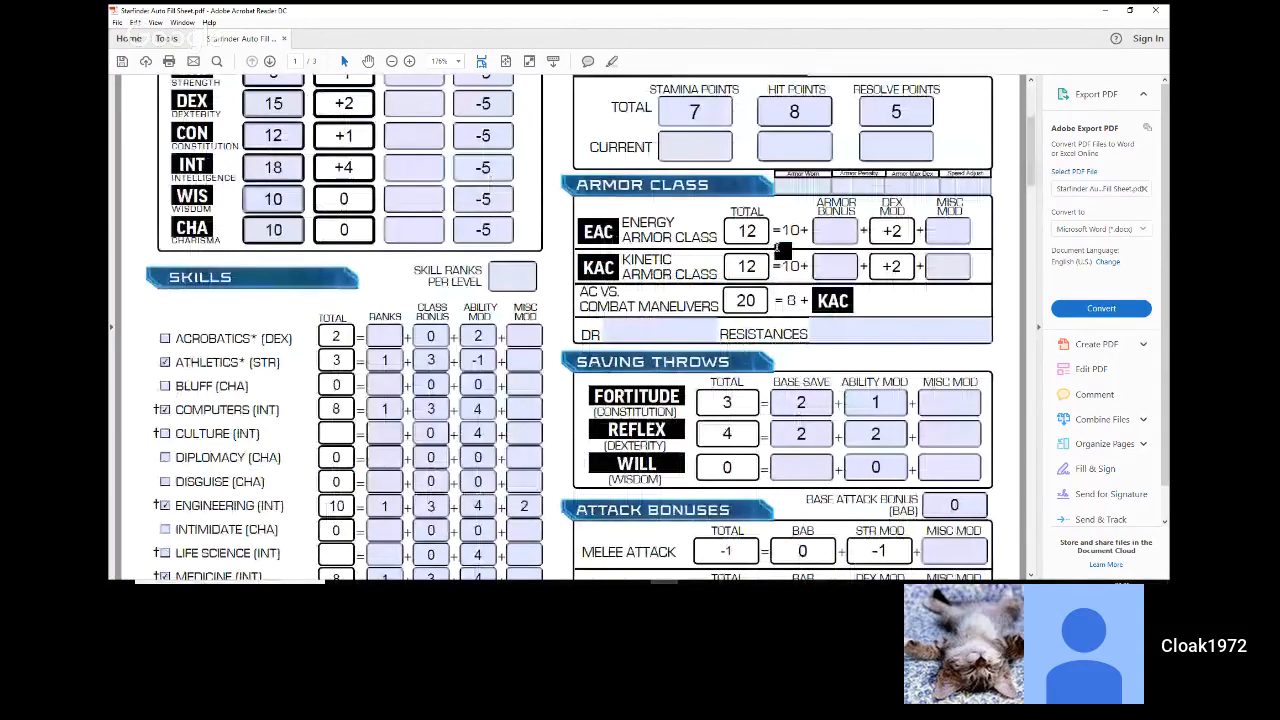
pyautogui.scroll(-15, 782, 250)
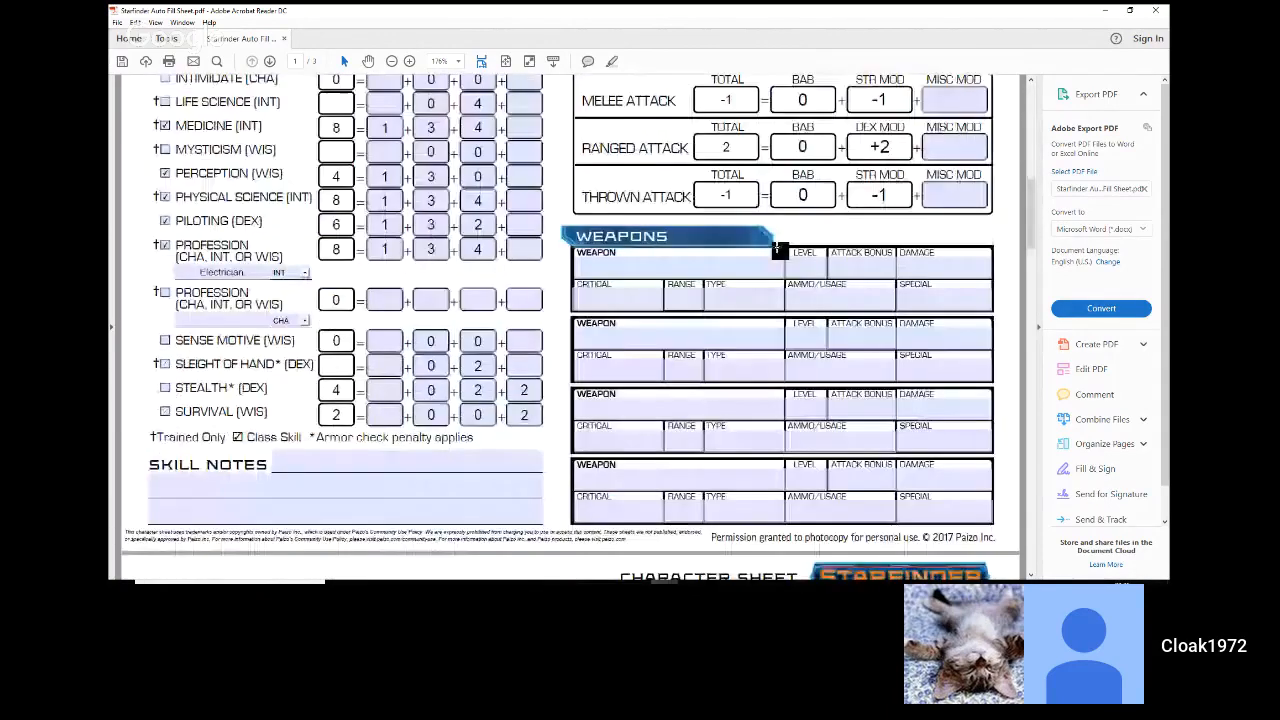
pyautogui.scroll(-3, 782, 250)
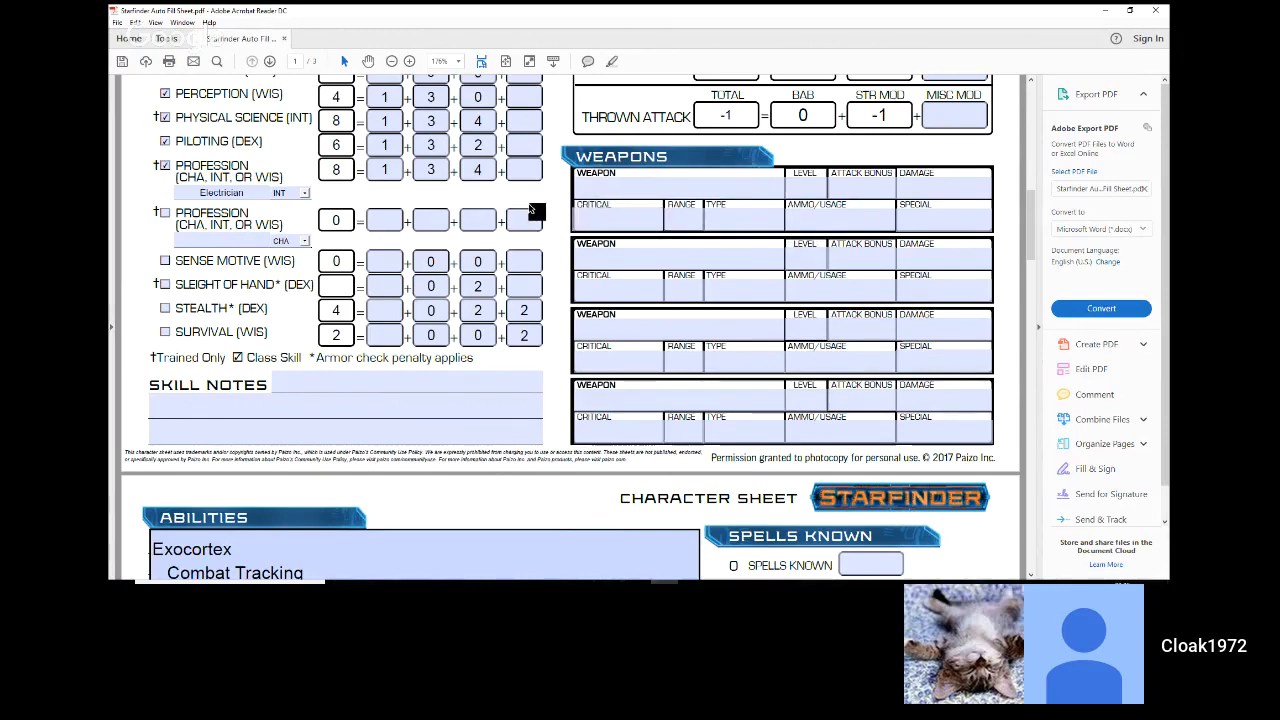
pyautogui.scroll(1, 530, 160)
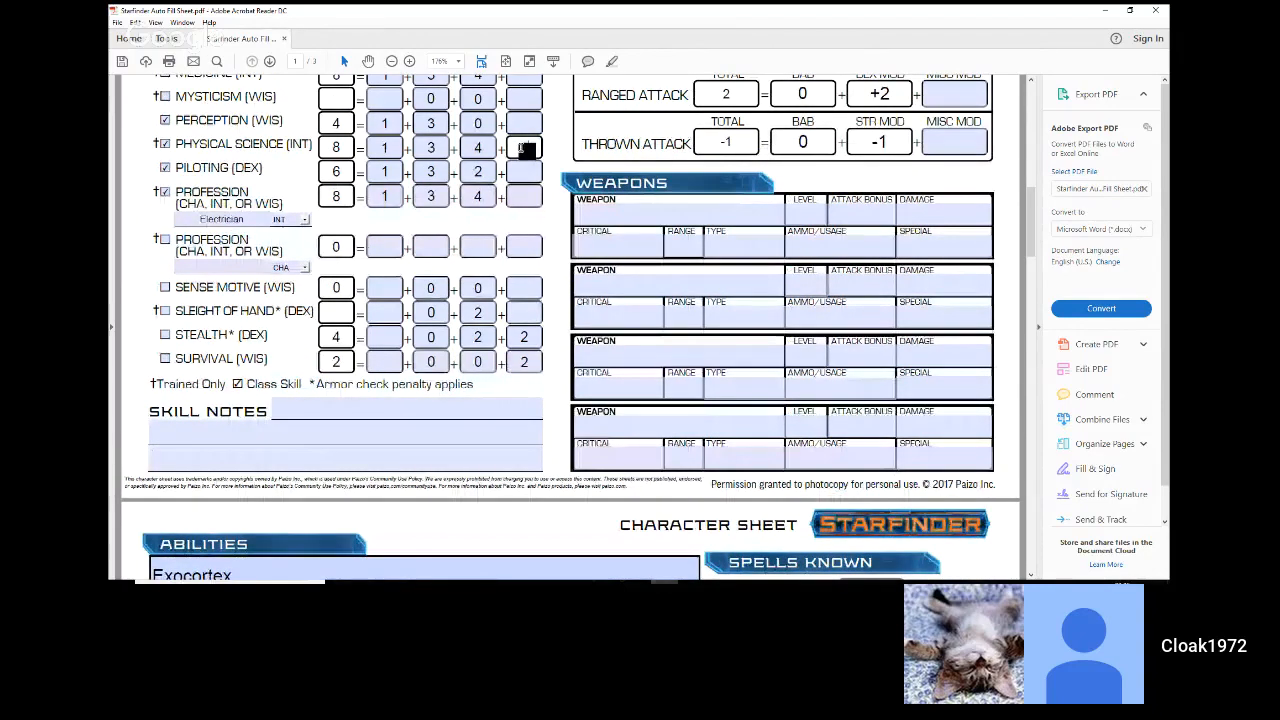
pyautogui.write('1')
pyautogui.press('Return')
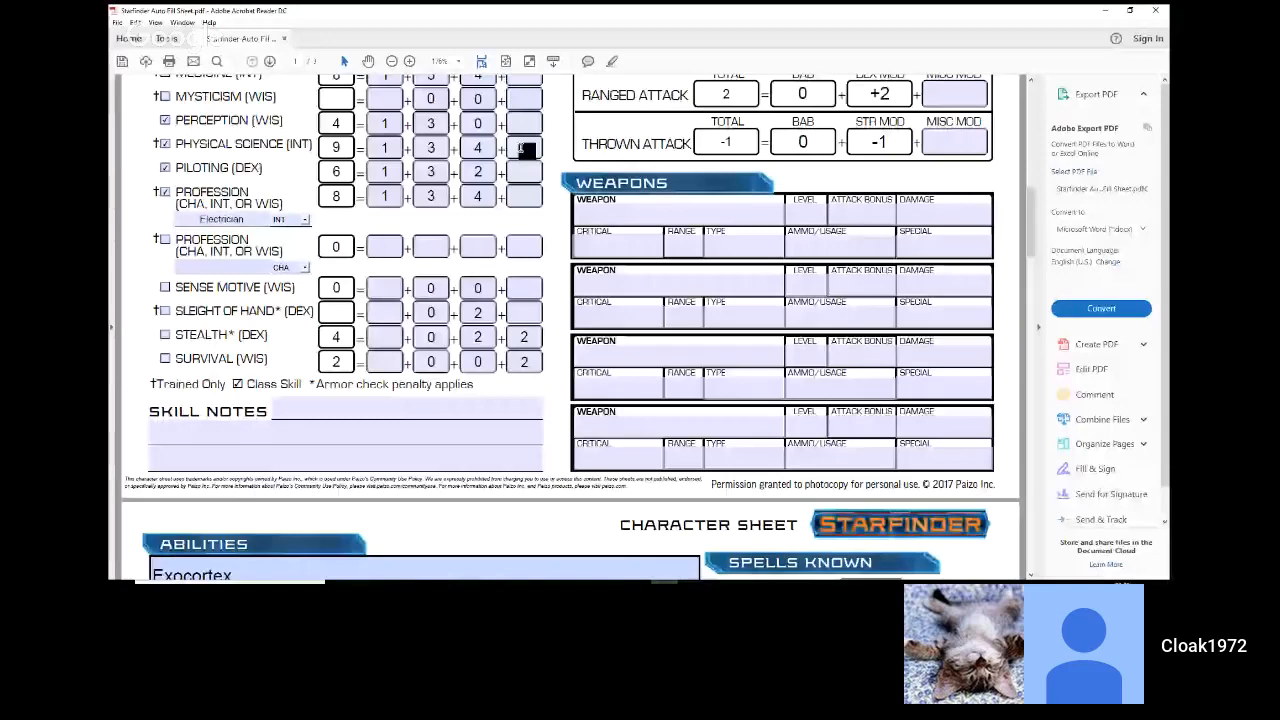
# Step: Enter the Barricade feat as the first entry under Feats and Proficiencies on page 2
pyautogui.scroll(-3, 560, 227)
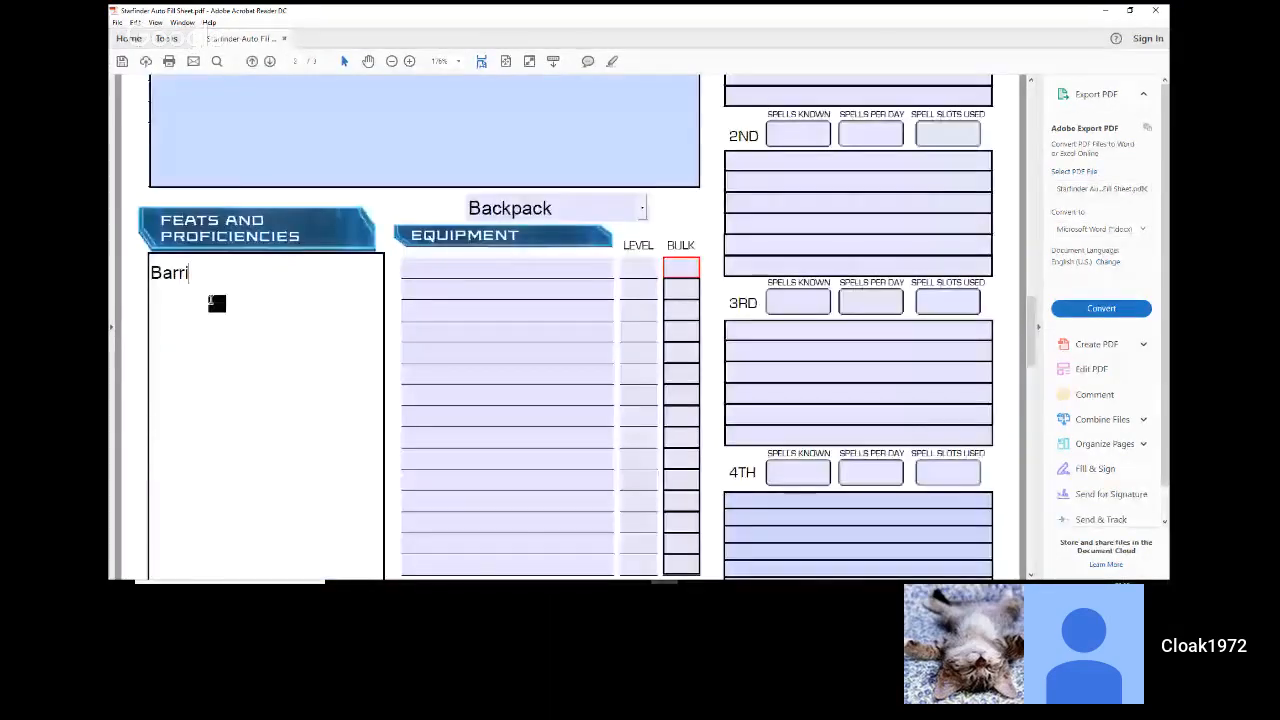
pyautogui.write('cade')
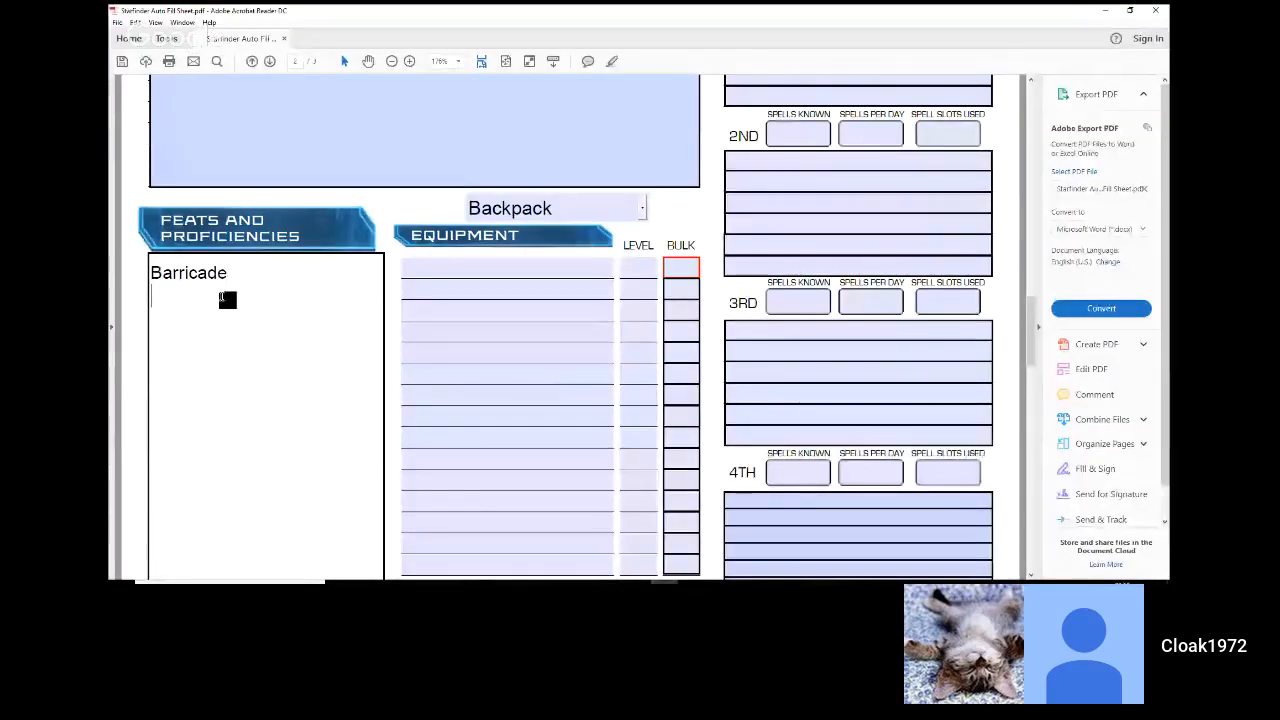
pyautogui.click(428, 270)
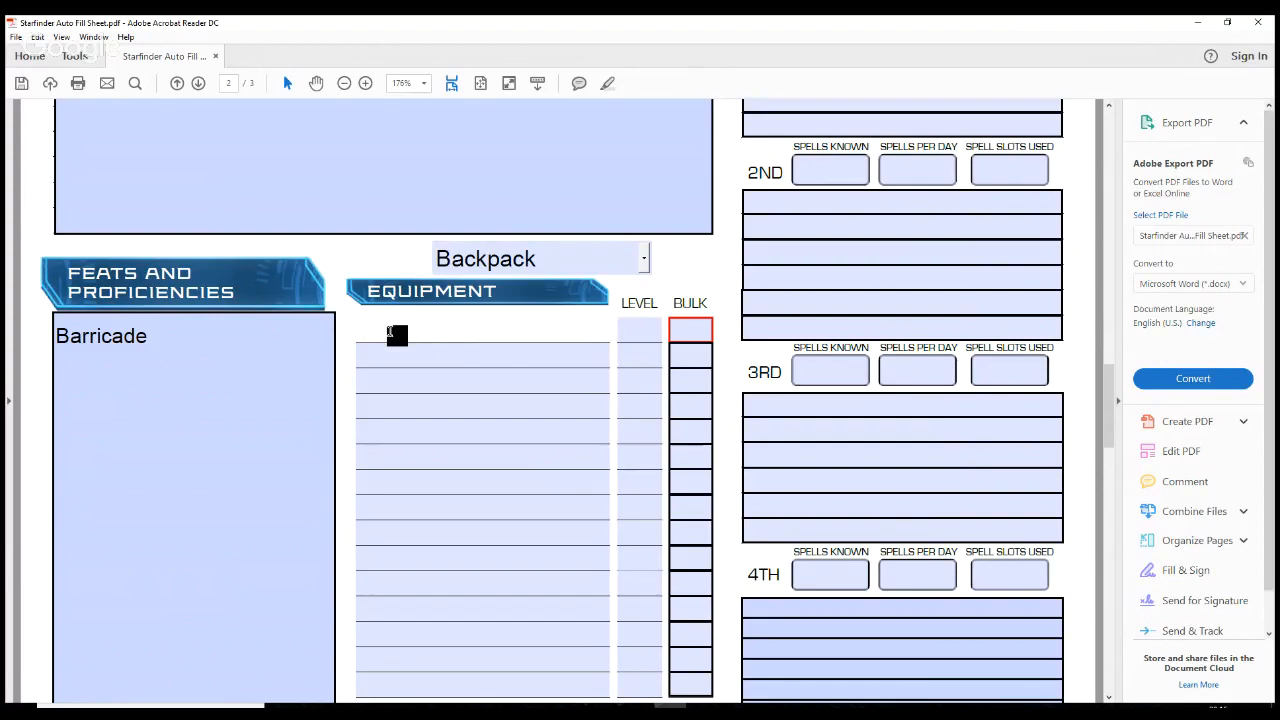
pyautogui.hotkey('alt', 'Tab')
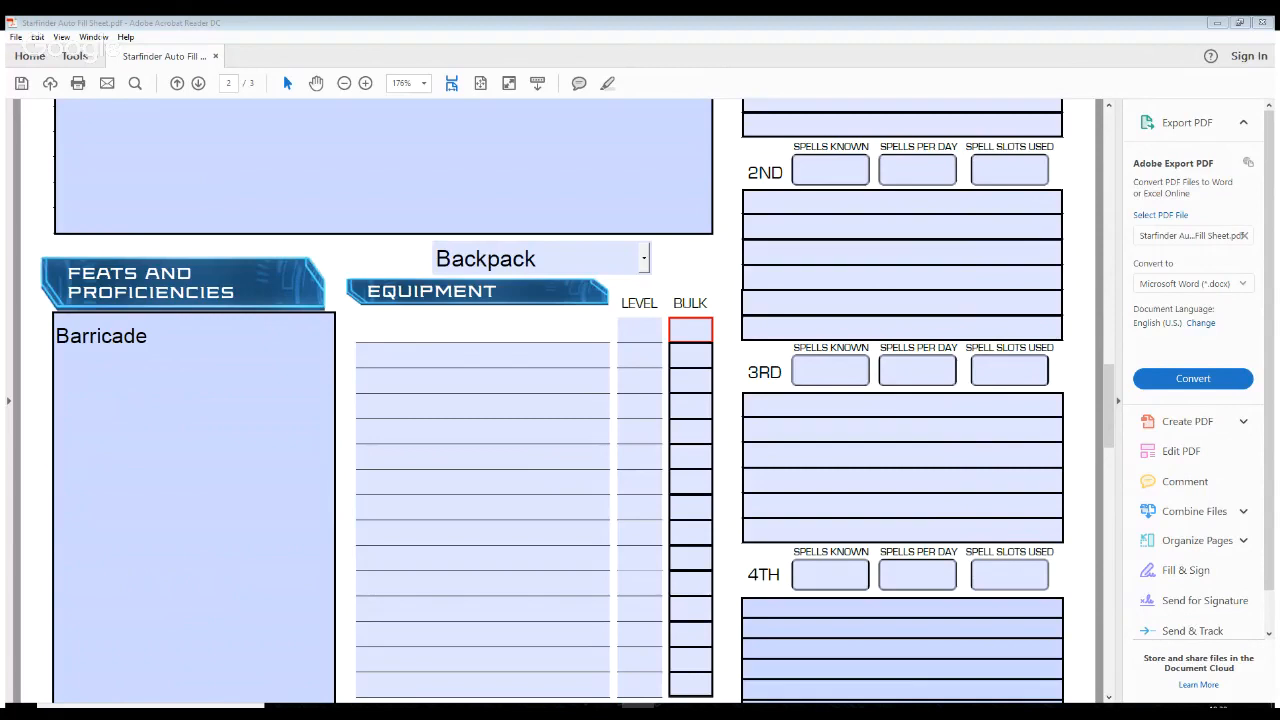
pyautogui.hotkey('alt', 'Tab')
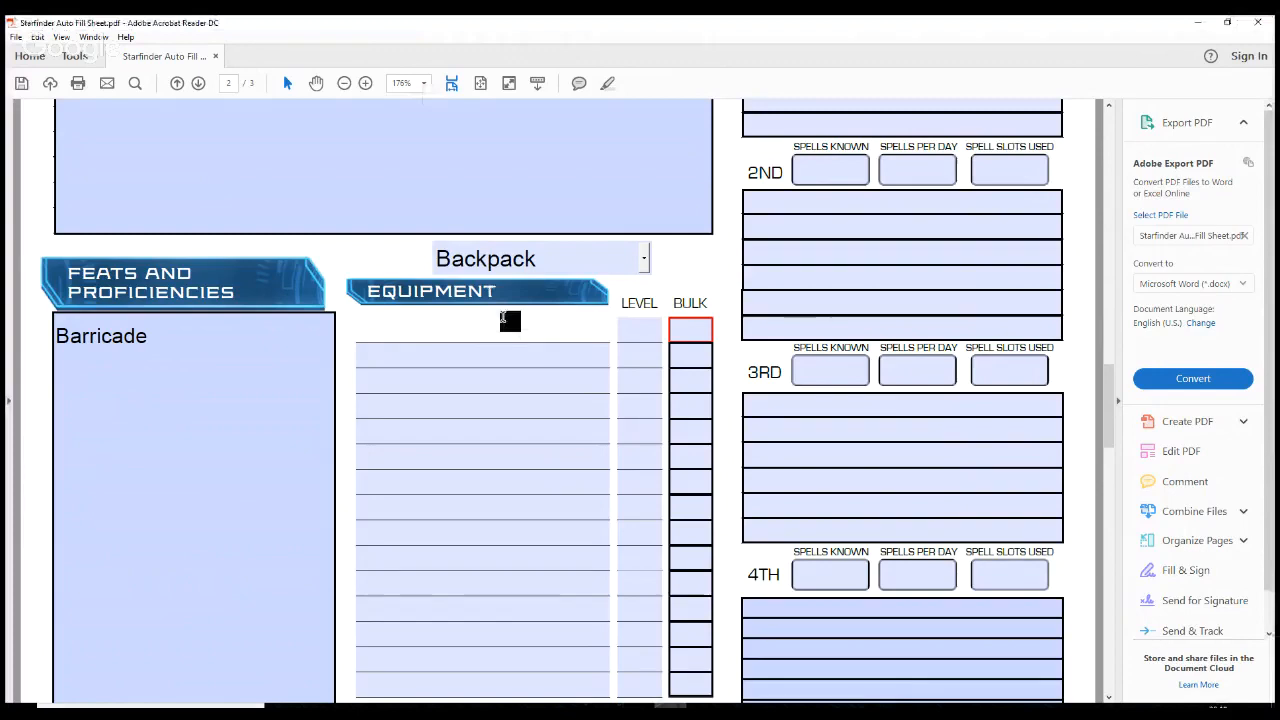
# Step: Enter "Semi-automatic Pistol" as the name of the first weapon in the Weapons section on page 1
pyautogui.scroll(3, 647, 341)
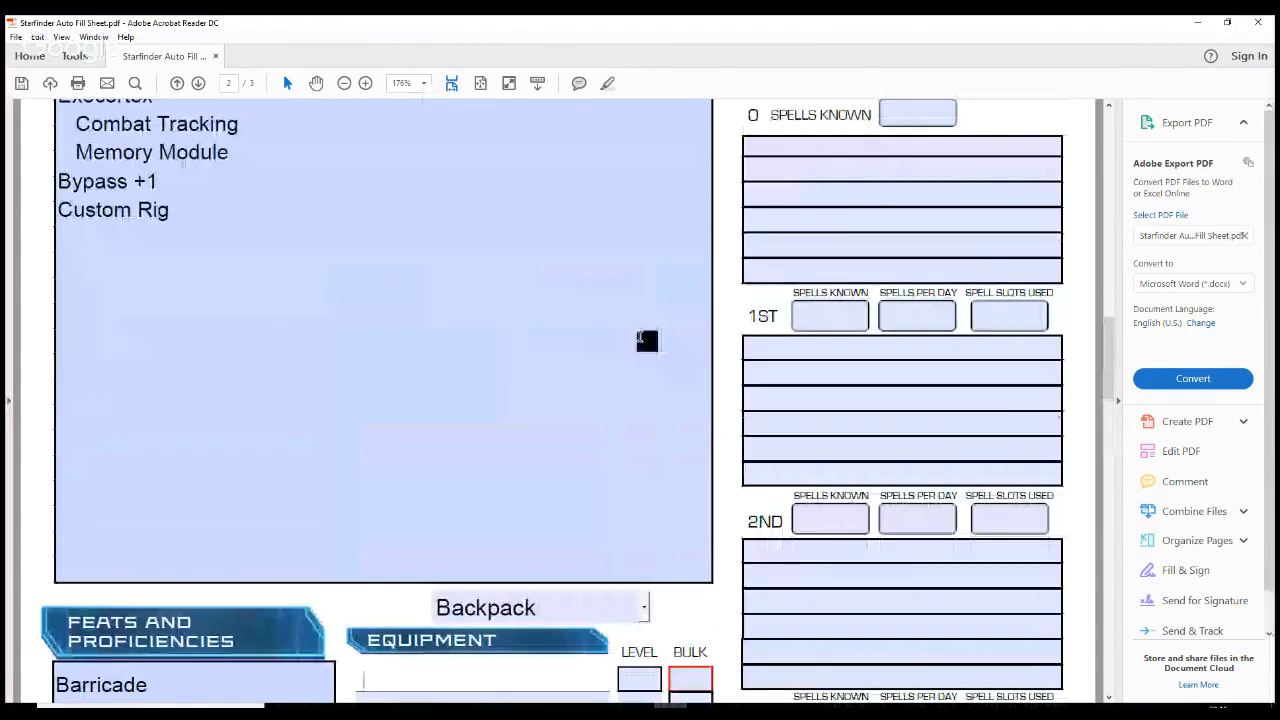
pyautogui.scroll(5, 640, 338)
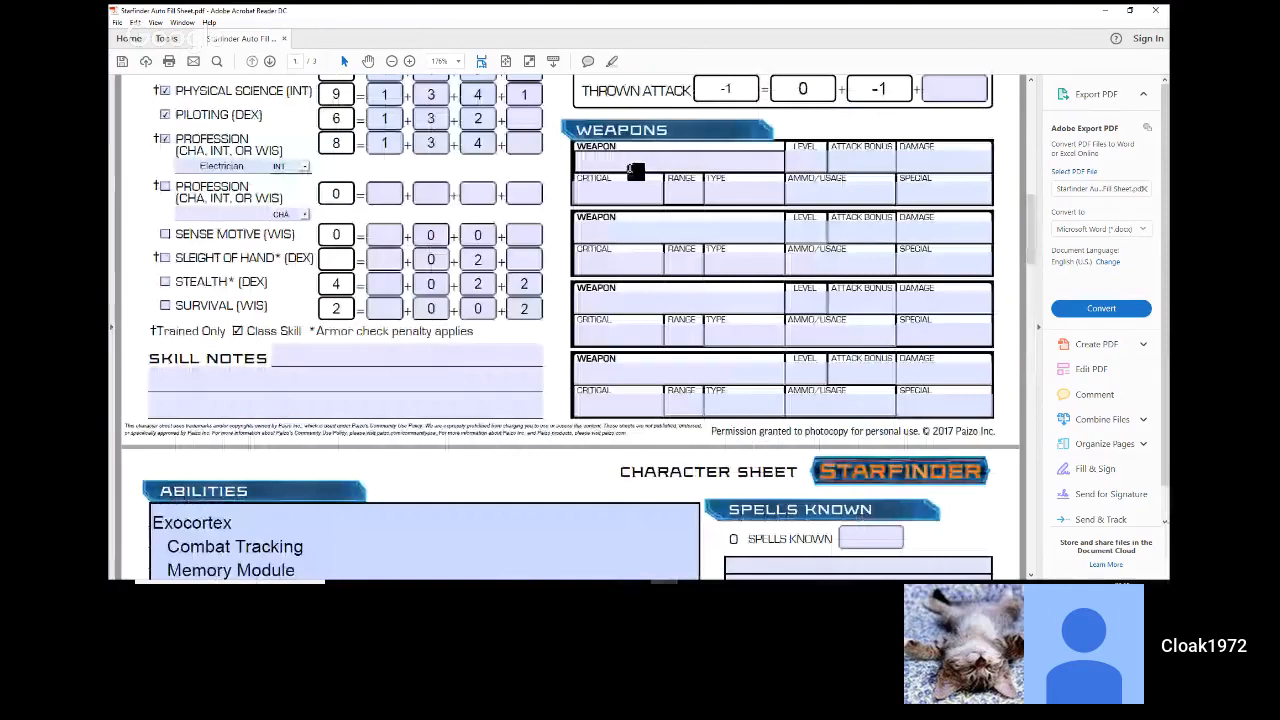
pyautogui.click(634, 166)
pyautogui.write('Semi-automat')
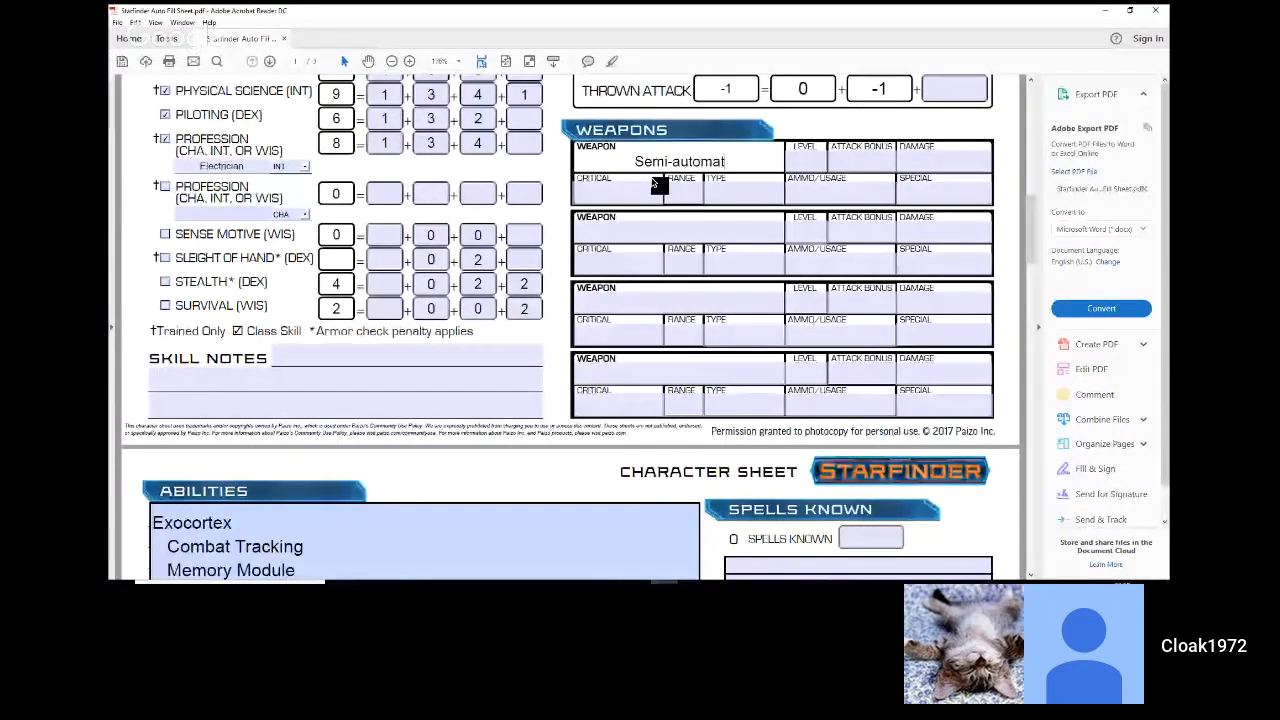
pyautogui.write('ic Pi')
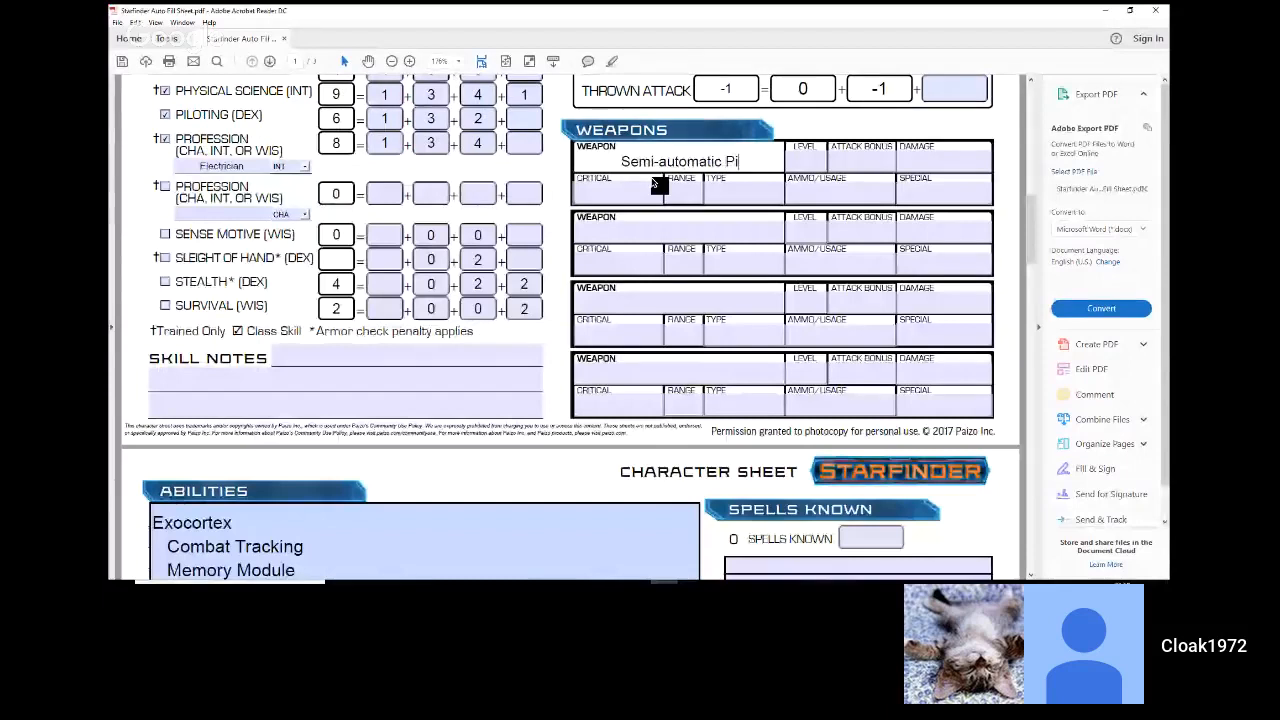
pyautogui.write('stol')
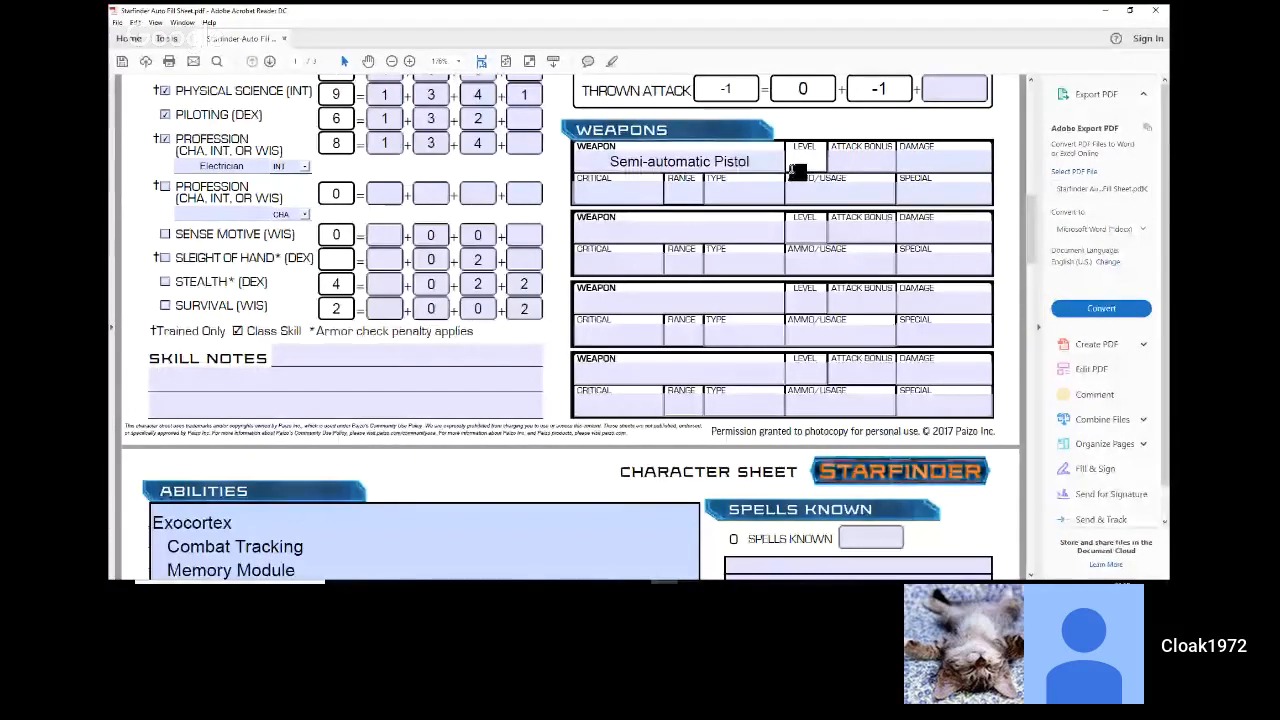
pyautogui.write('1')
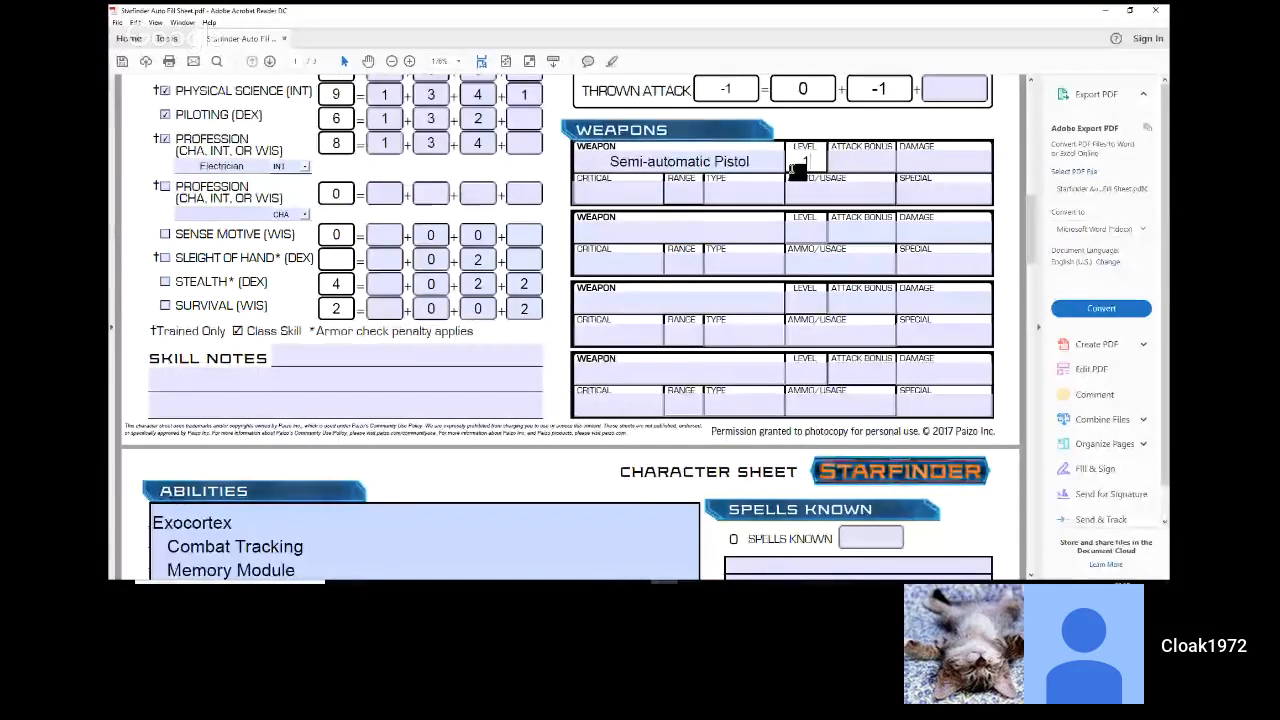
# Step: Set the Semi-automatic Pistol's level to 1 and its damage to 1d6
pyautogui.click(797, 185)
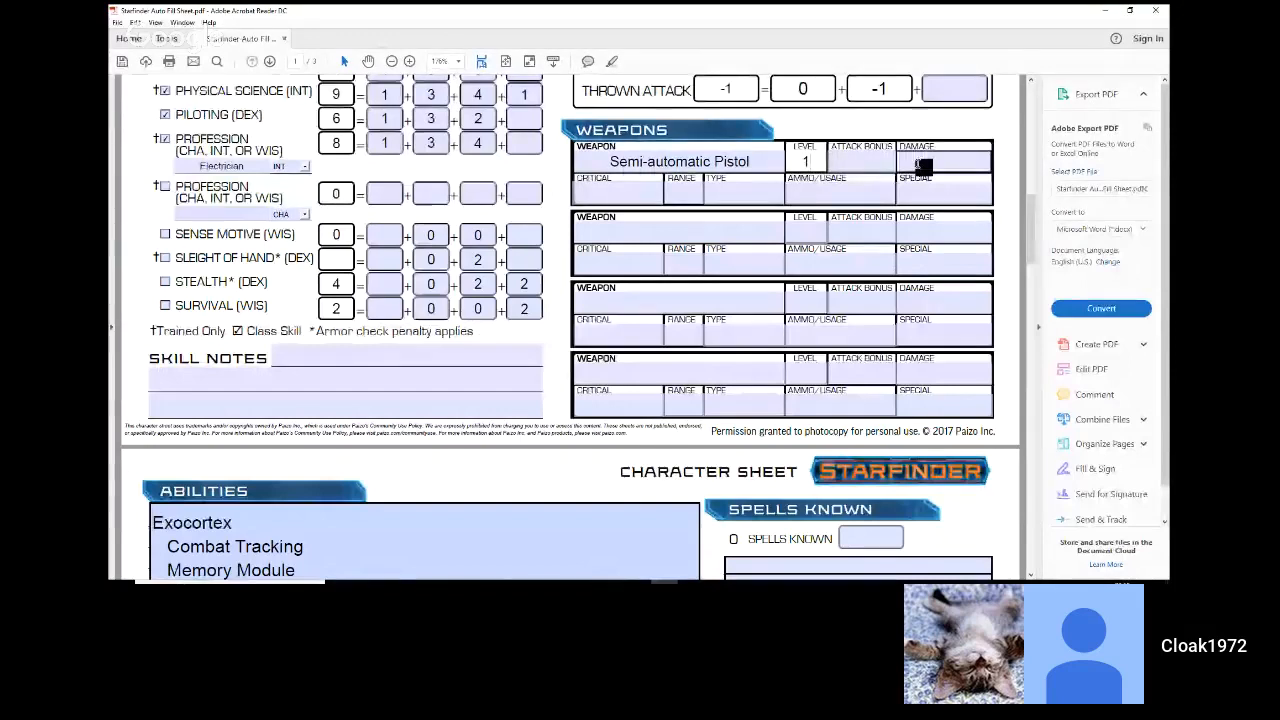
pyautogui.click(922, 167)
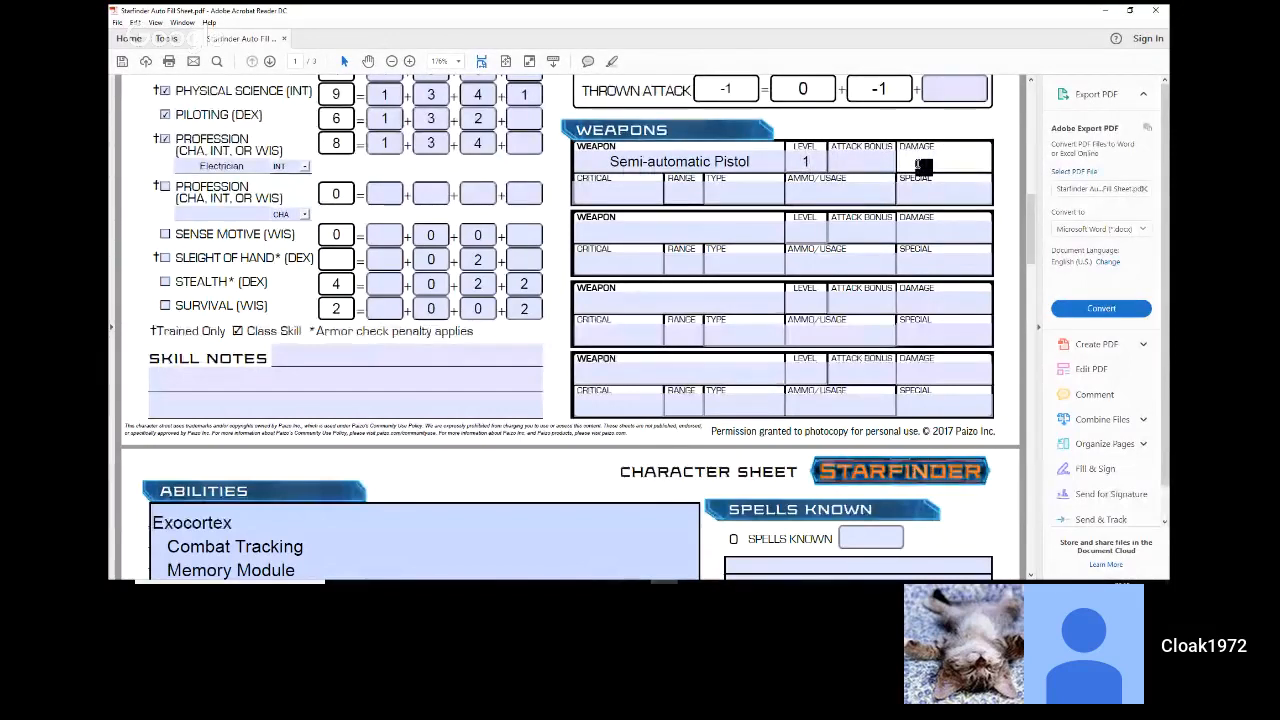
pyautogui.write('1')
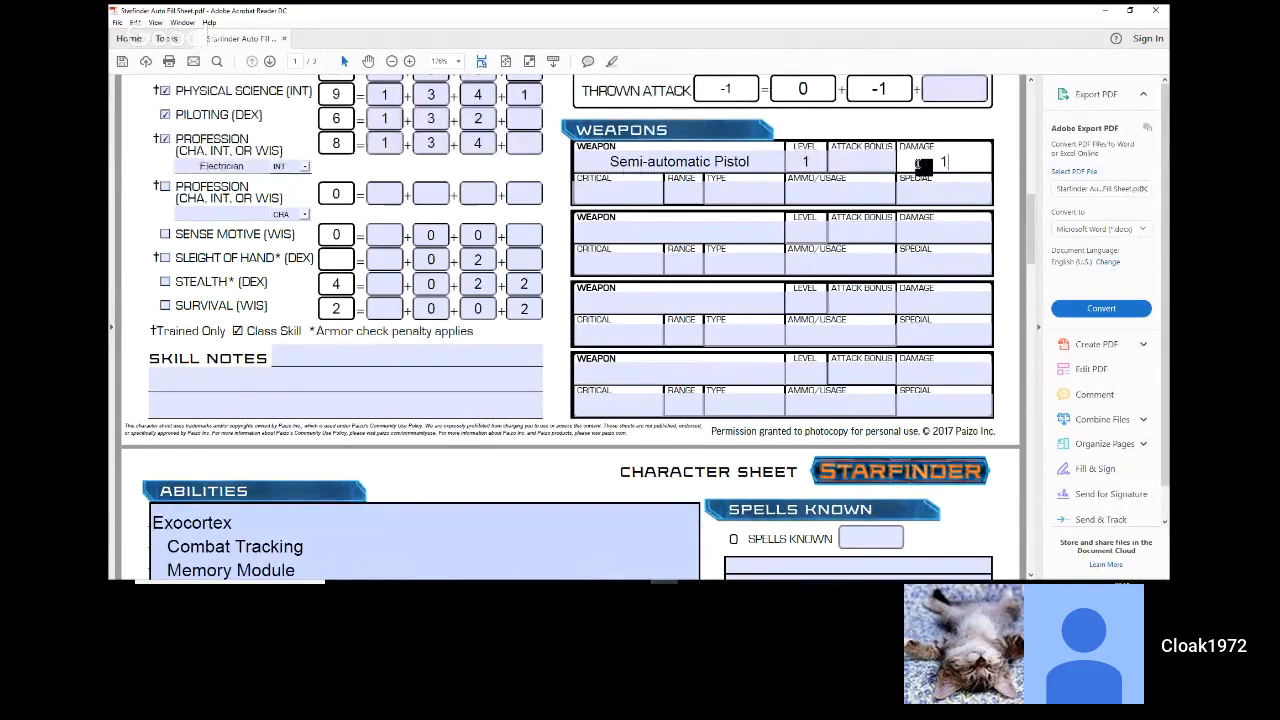
pyautogui.write('d6')
pyautogui.click(710, 190)
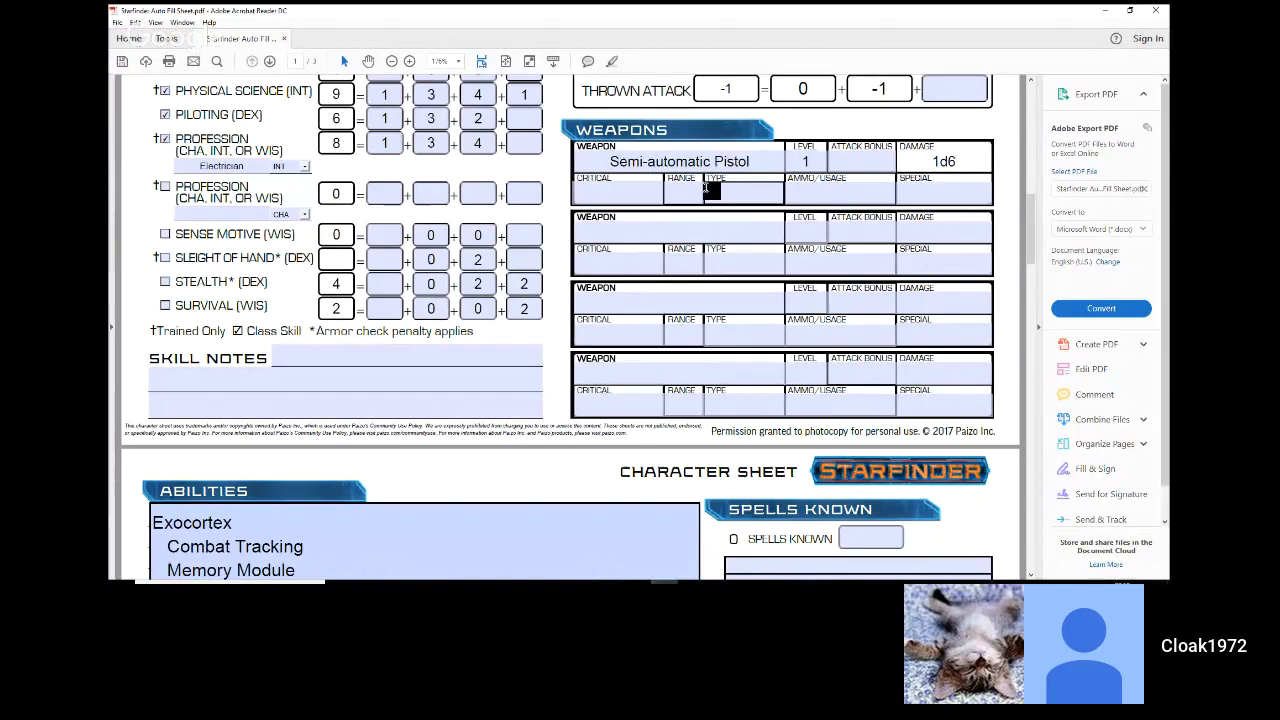
# Step: Enter "Needler Pistol" as the second weapon in the Weapons section and set its level to 1
pyautogui.click(622, 234)
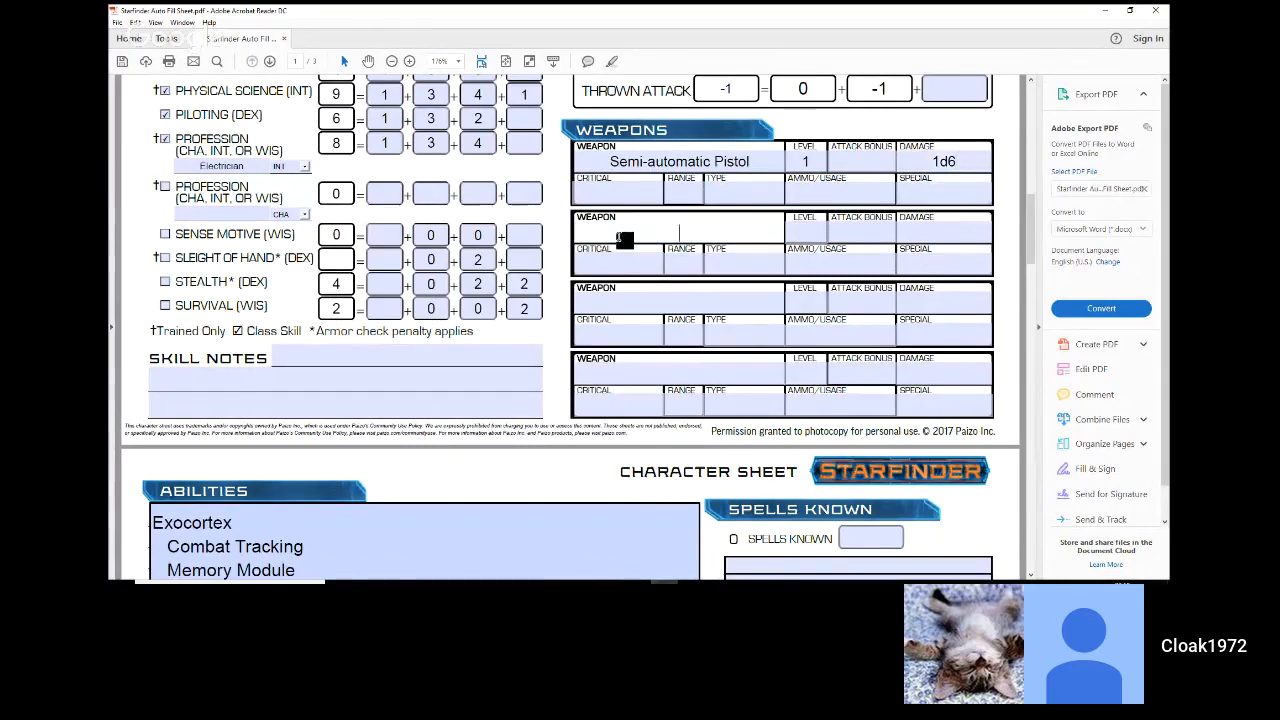
pyautogui.write('Needler')
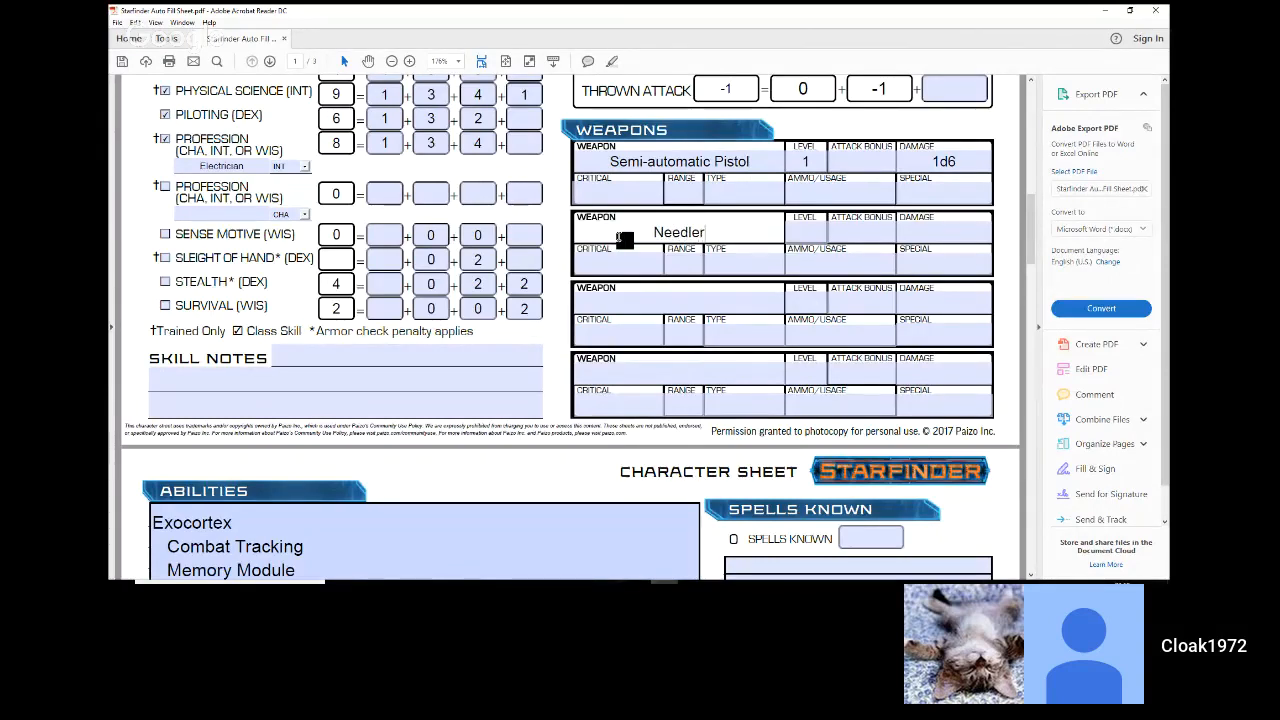
pyautogui.write(' Pi')
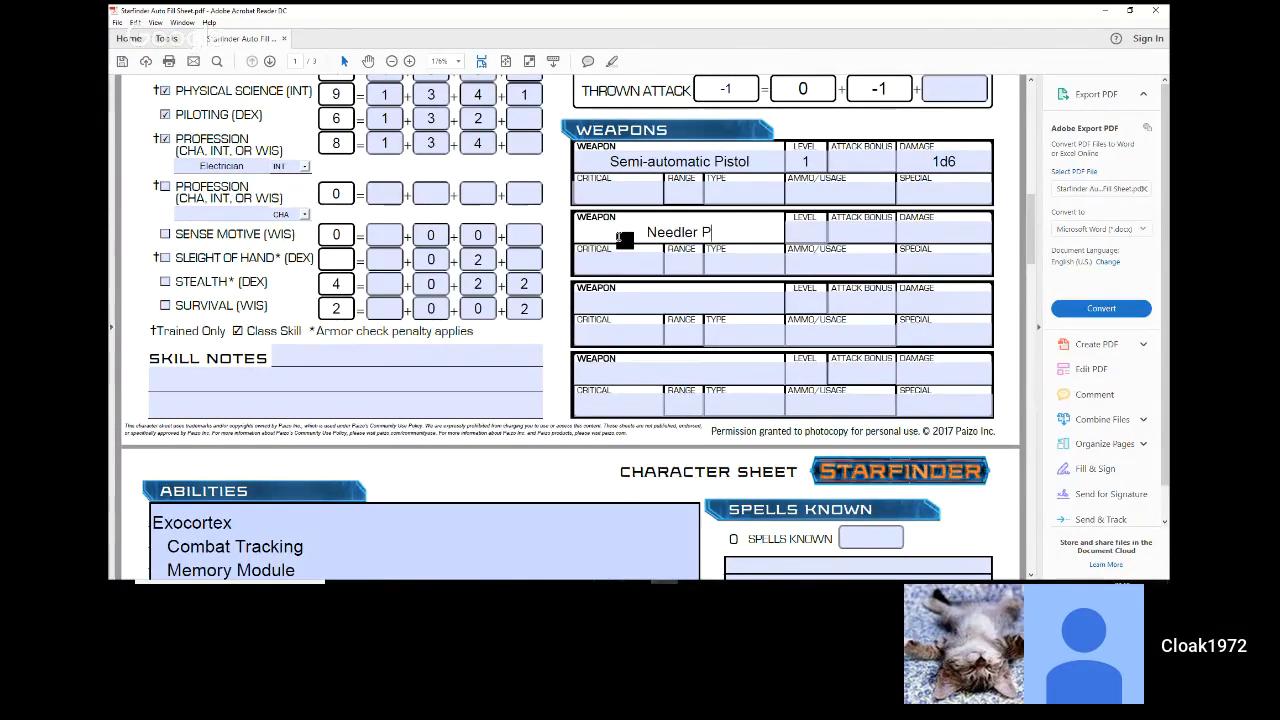
pyautogui.write('stol')
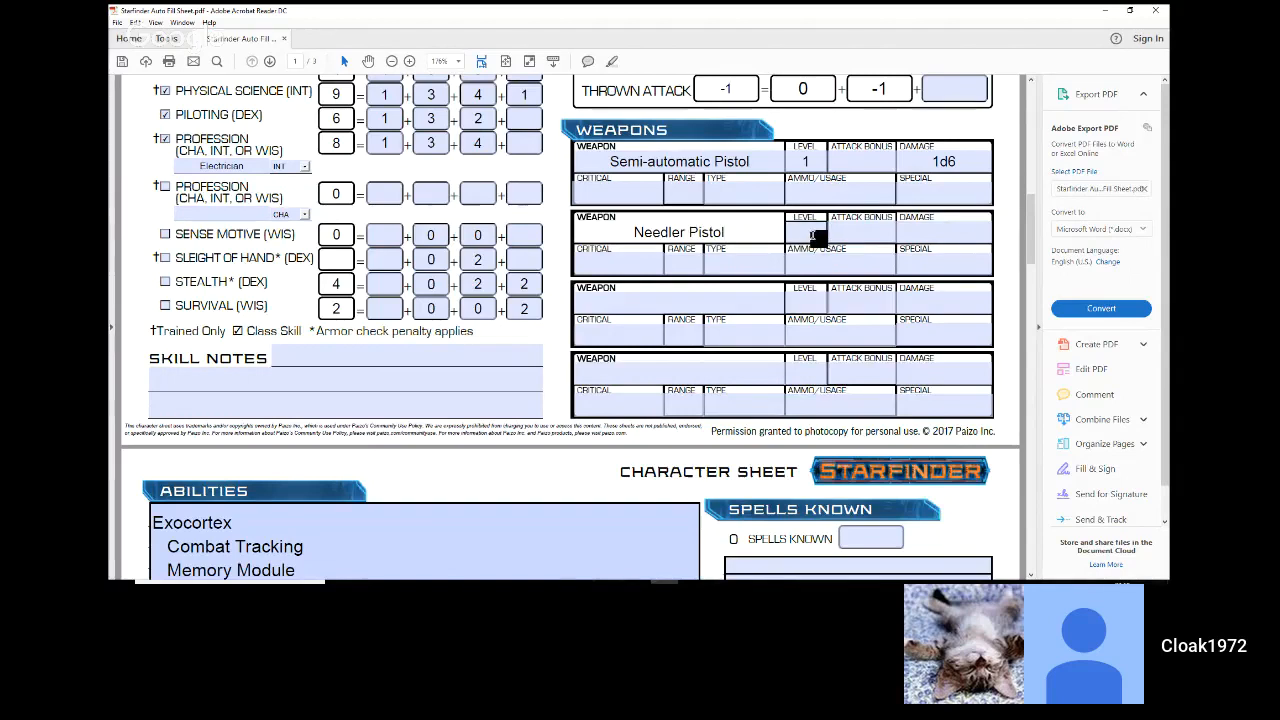
pyautogui.click(817, 236)
pyautogui.write('1')
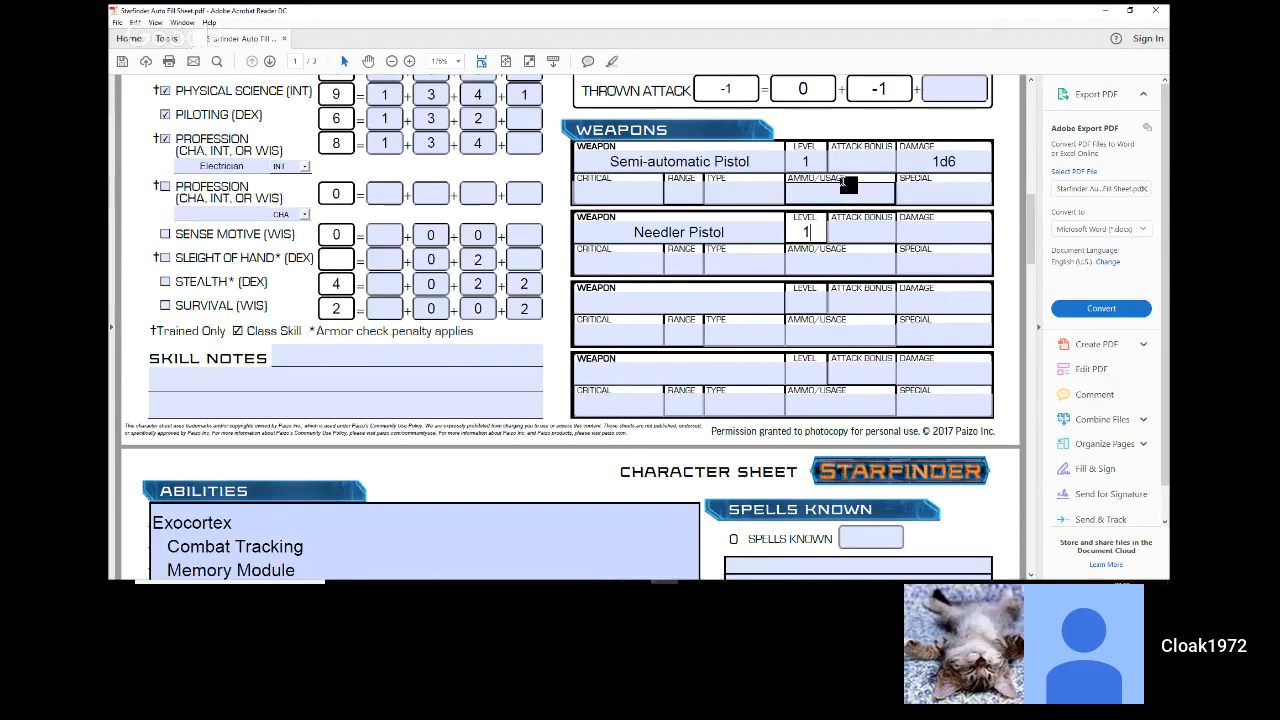
# Step: Set the attack bonus to 2 for both the Semi-automatic Pistol and the Needler Pistol
pyautogui.scroll(1, 848, 185)
pyautogui.scroll(2, 848, 183)
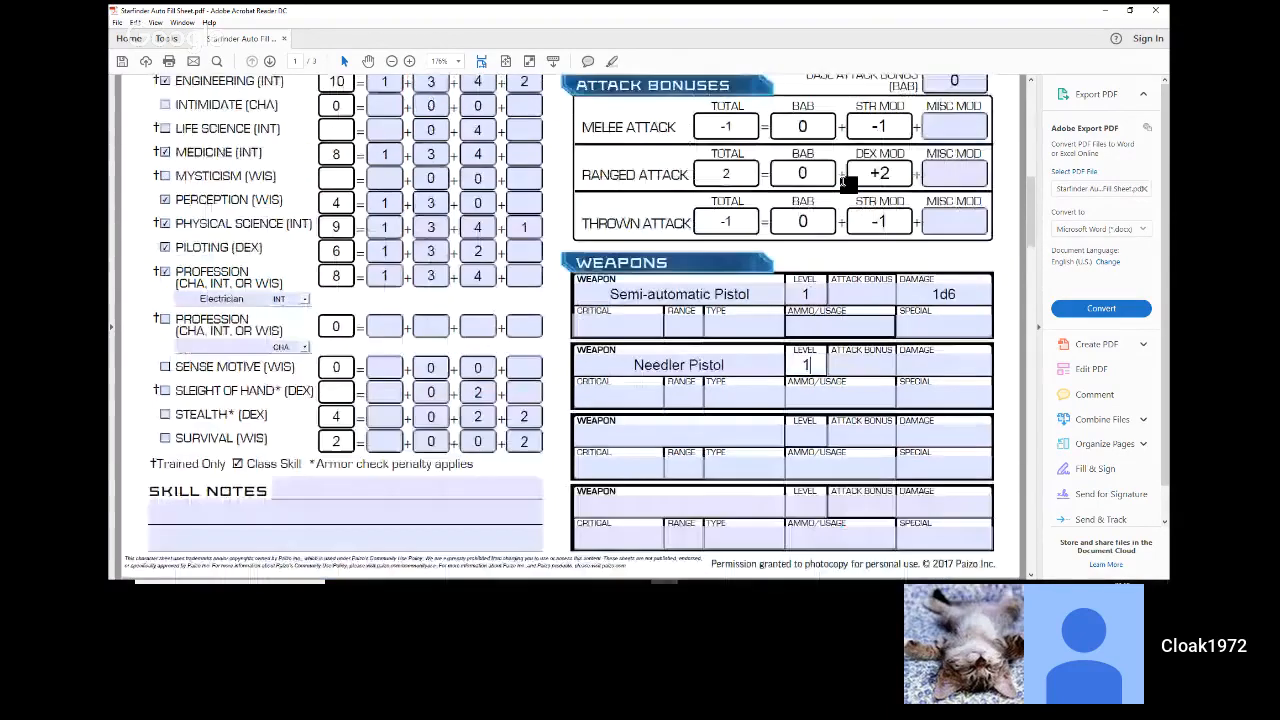
pyautogui.scroll(-2, 848, 185)
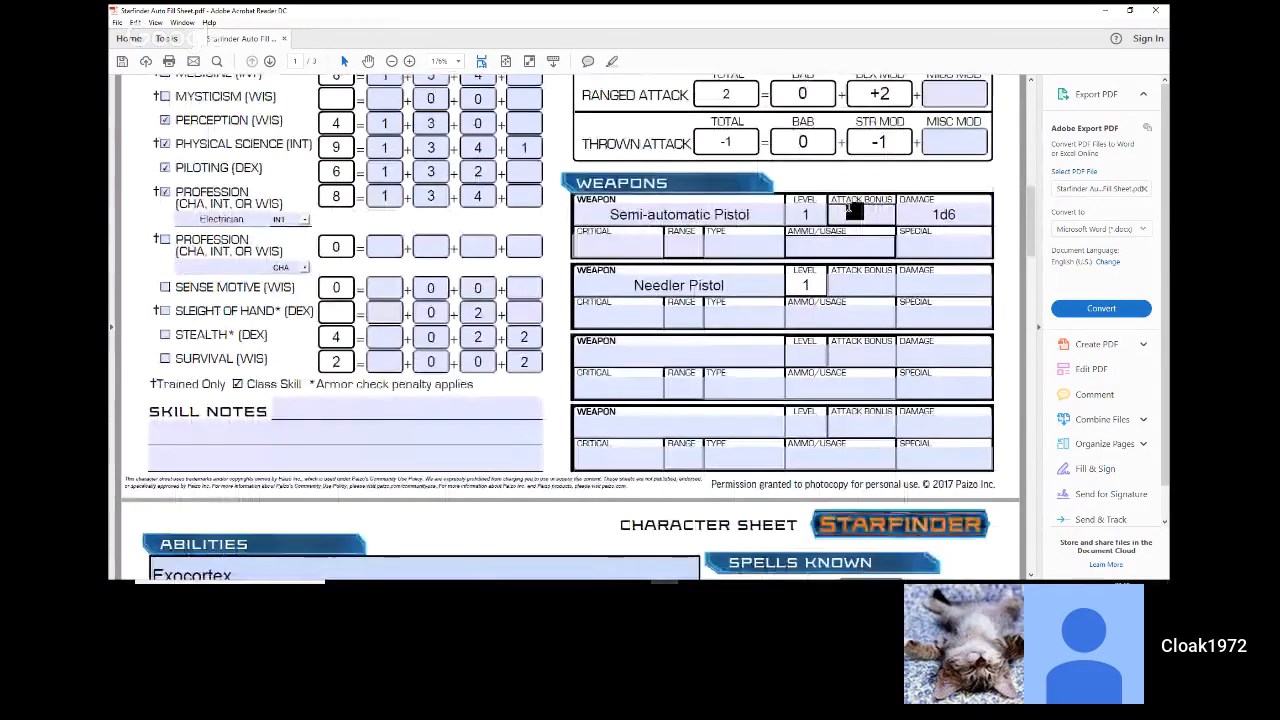
pyautogui.click(851, 209)
pyautogui.write('2')
pyautogui.click(874, 290)
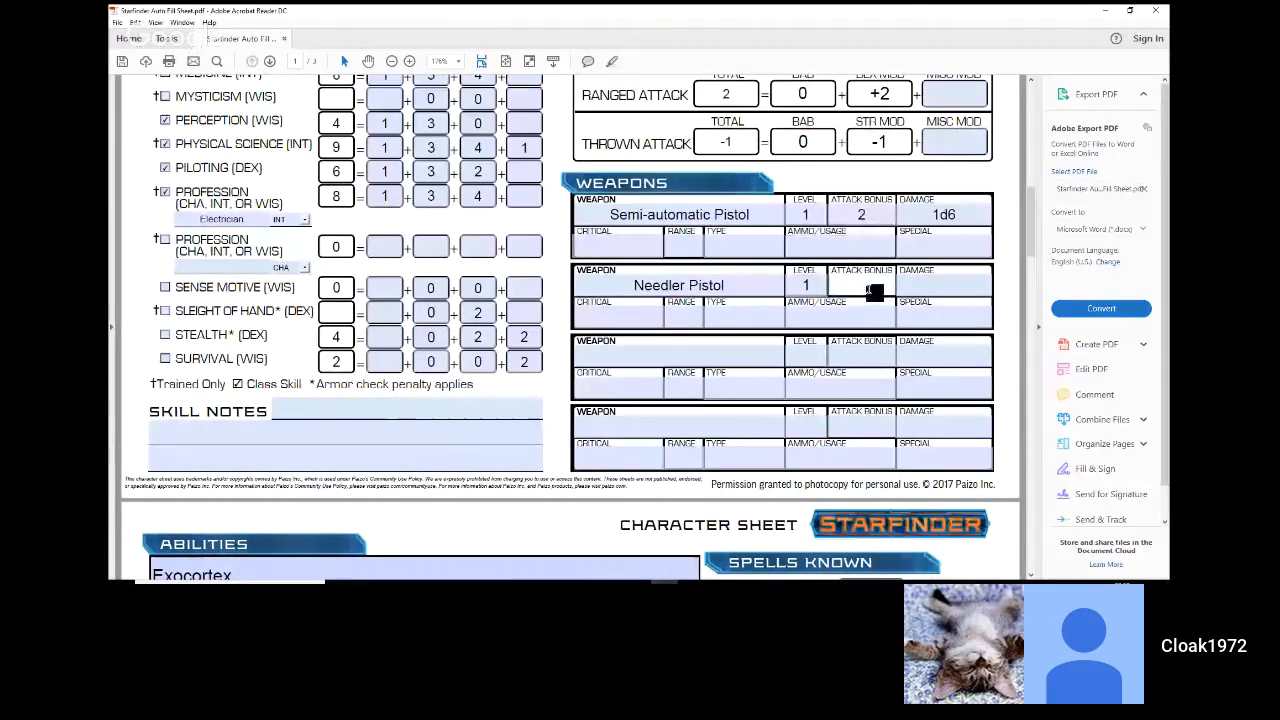
pyautogui.write('2')
# Step: Enter DC+2 as the Needler Pistol's damage
pyautogui.click(920, 286)
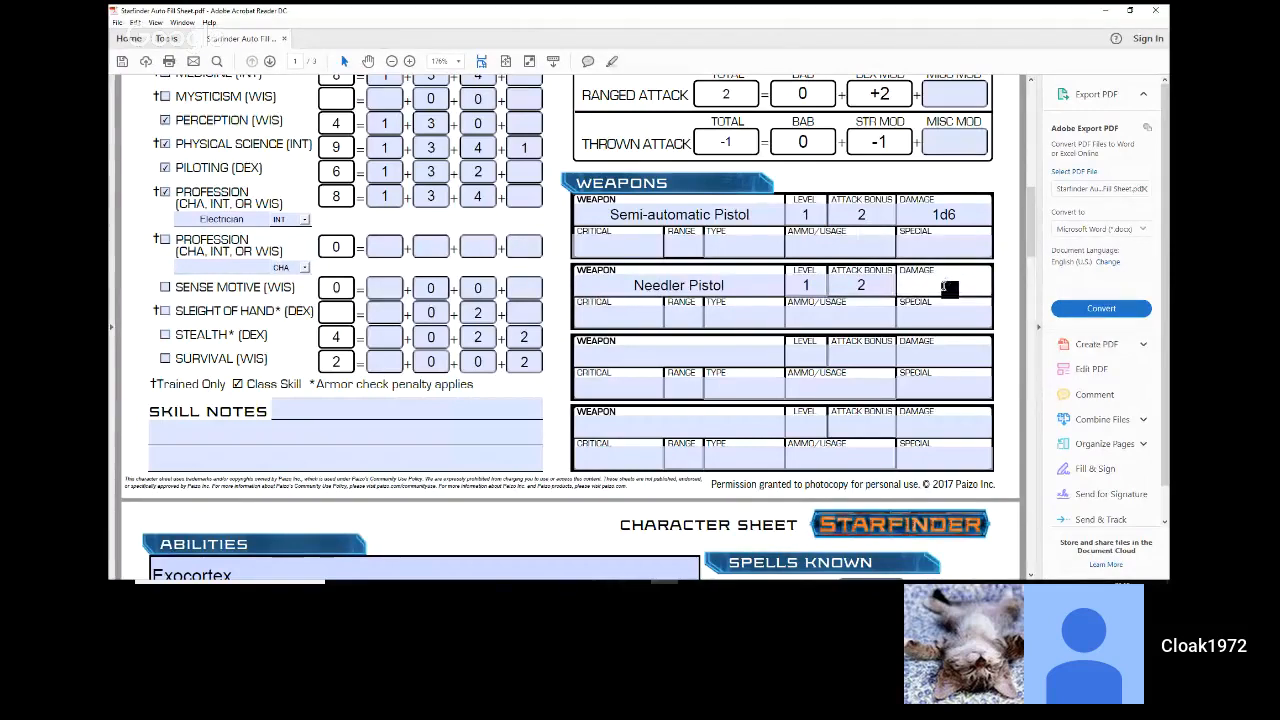
pyautogui.write('DC+')
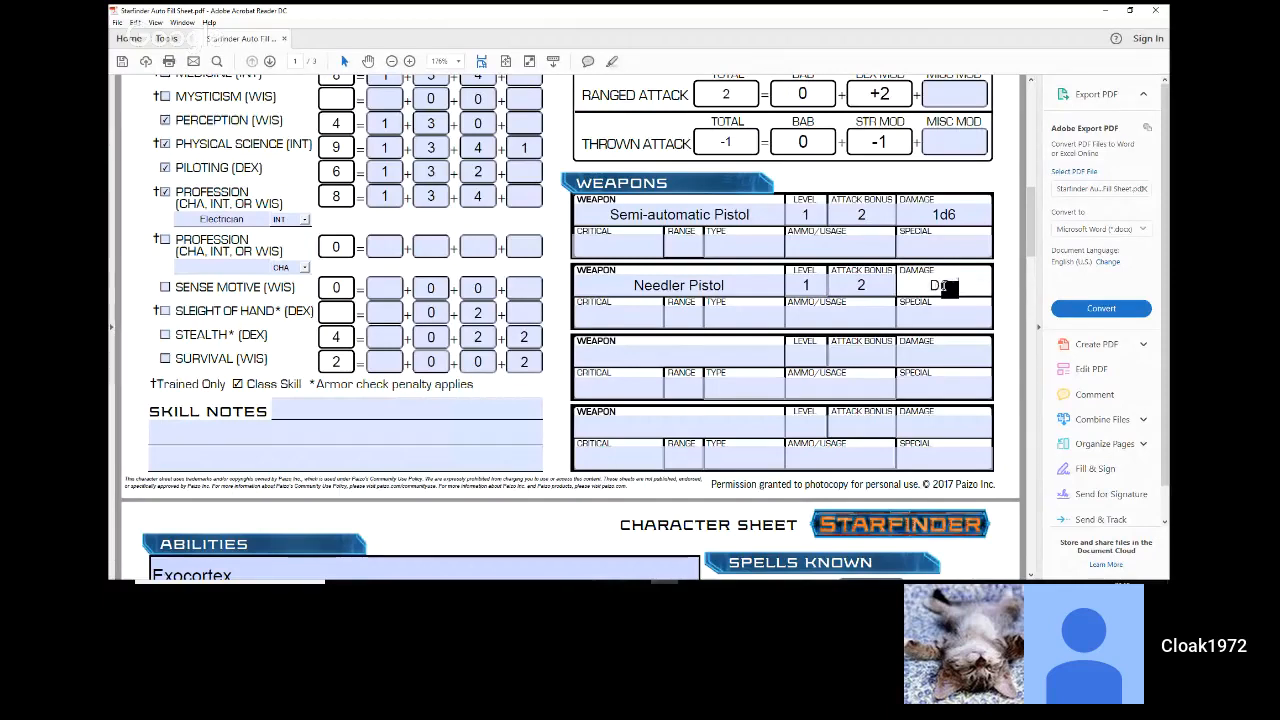
pyautogui.write('2')
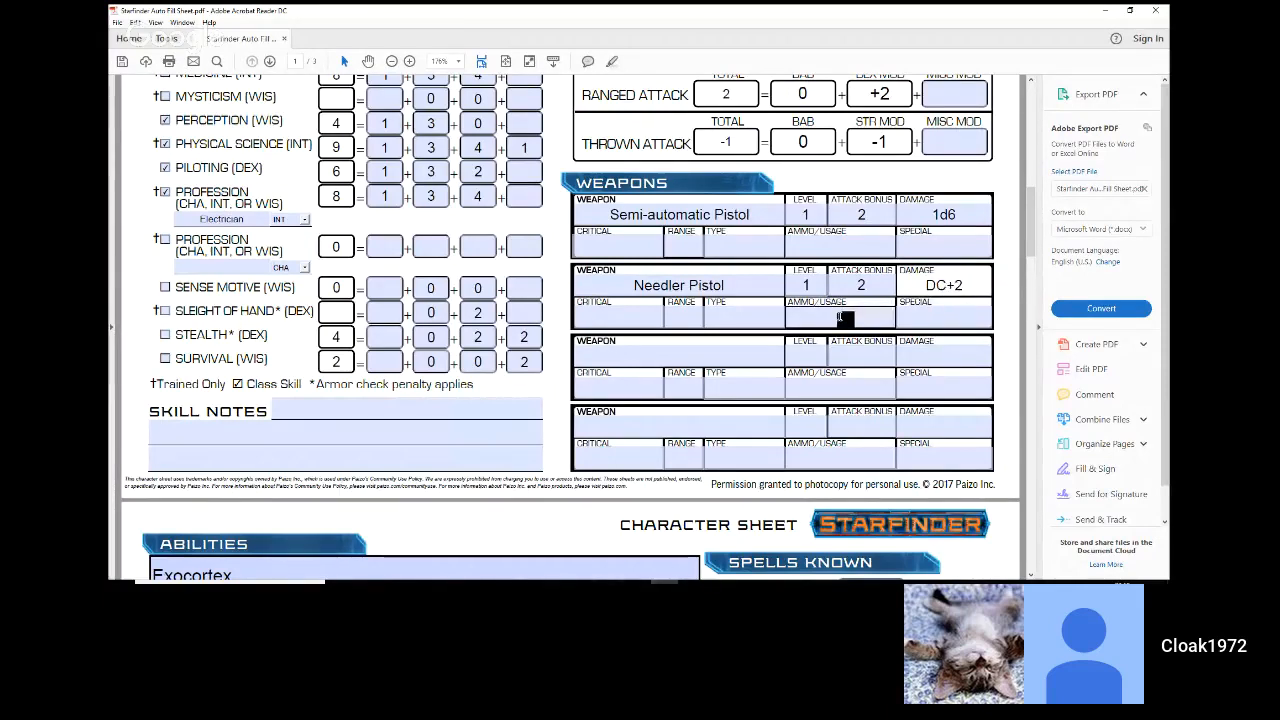
# Step: Set the ammo/usage to 6 for the Needler Pistol and 9 for the Semi-automatic Pistol
pyautogui.click(843, 318)
pyautogui.write('6')
pyautogui.click(837, 247)
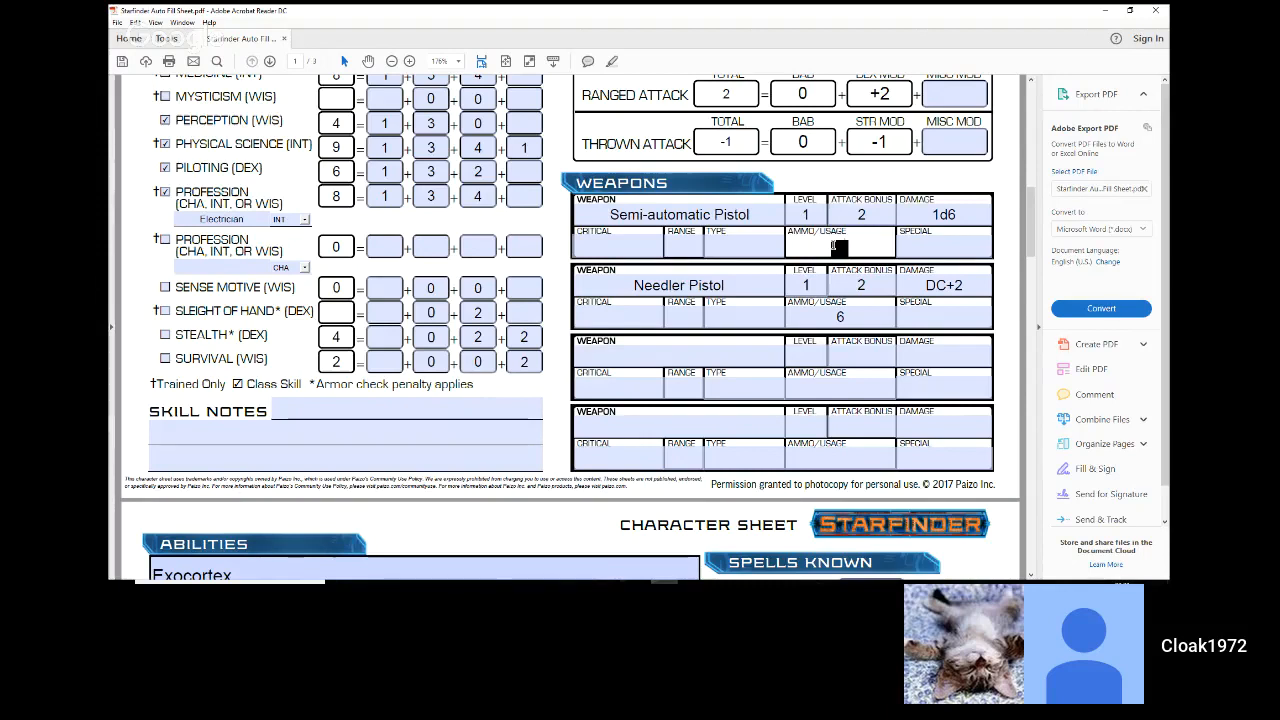
pyautogui.write('9')
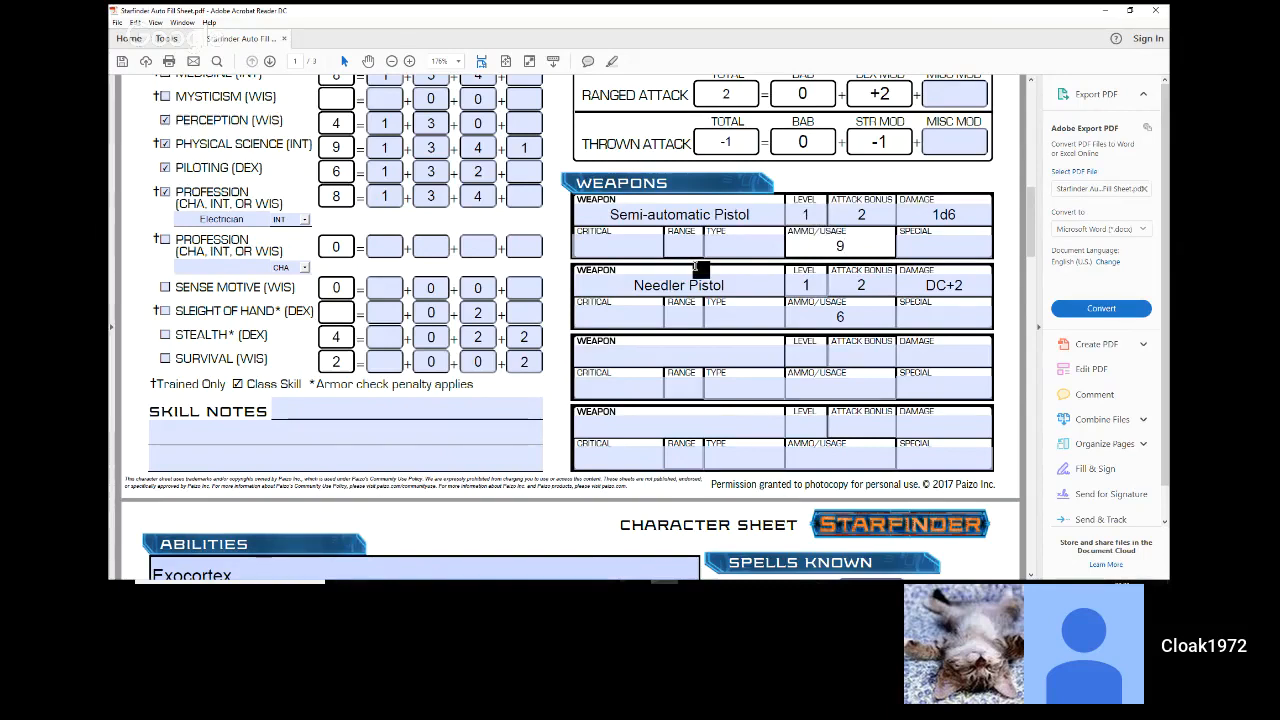
# Step: In the Armor Class section, enter an armor bonus of 1 for EAC and 2 for KAC
pyautogui.scroll(1, 697, 266)
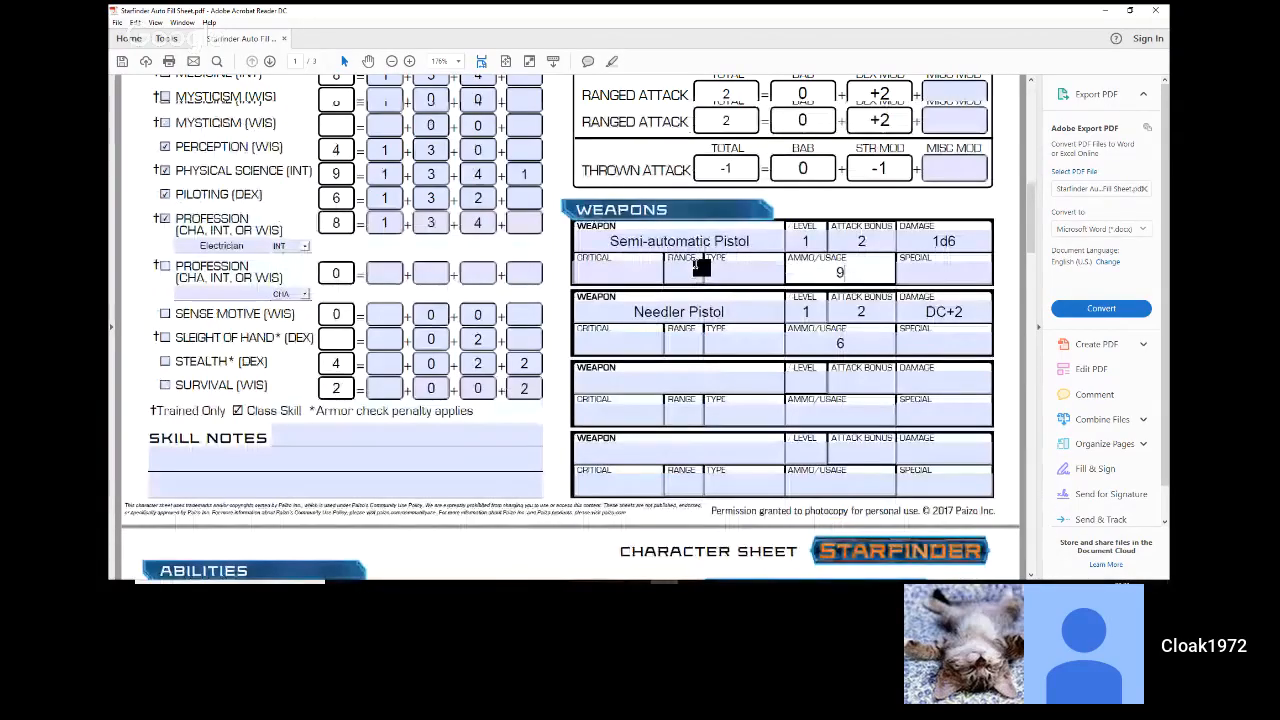
pyautogui.scroll(10, 700, 265)
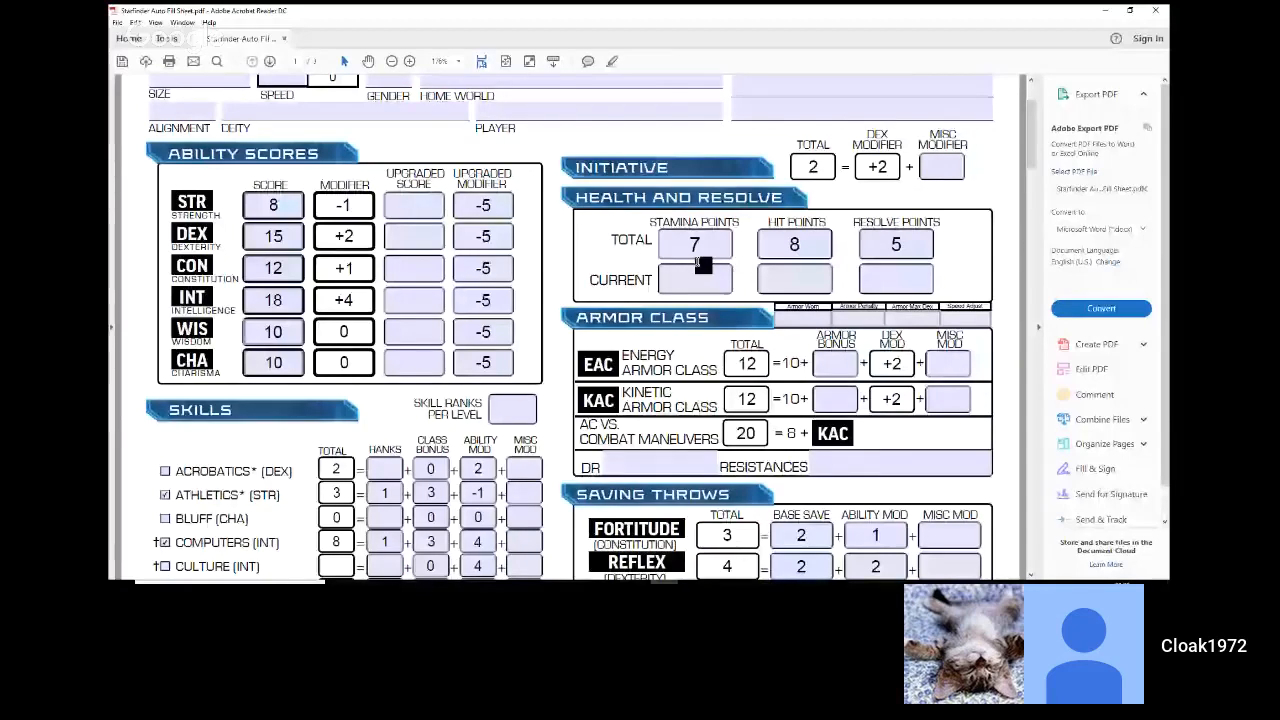
pyautogui.scroll(-2, 698, 262)
pyautogui.click(845, 278)
pyautogui.write('1')
pyautogui.click(838, 320)
pyautogui.write('2')
pyautogui.click(914, 373)
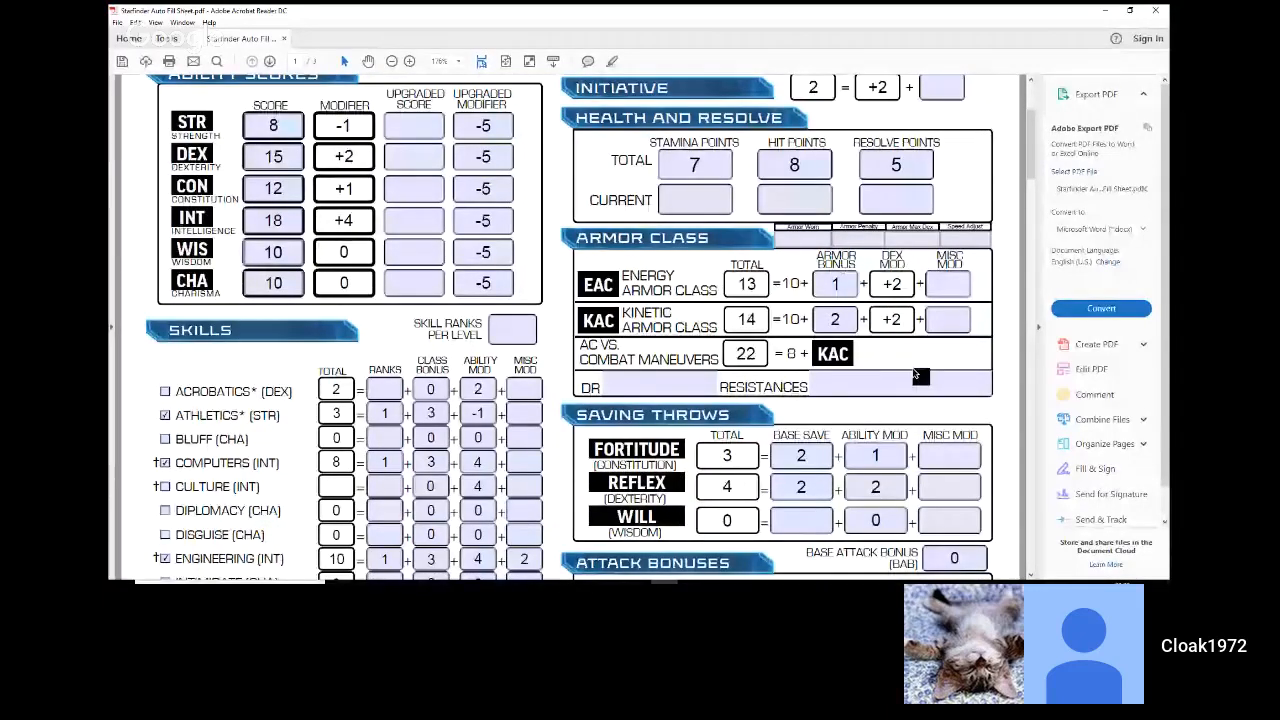
pyautogui.click(886, 374)
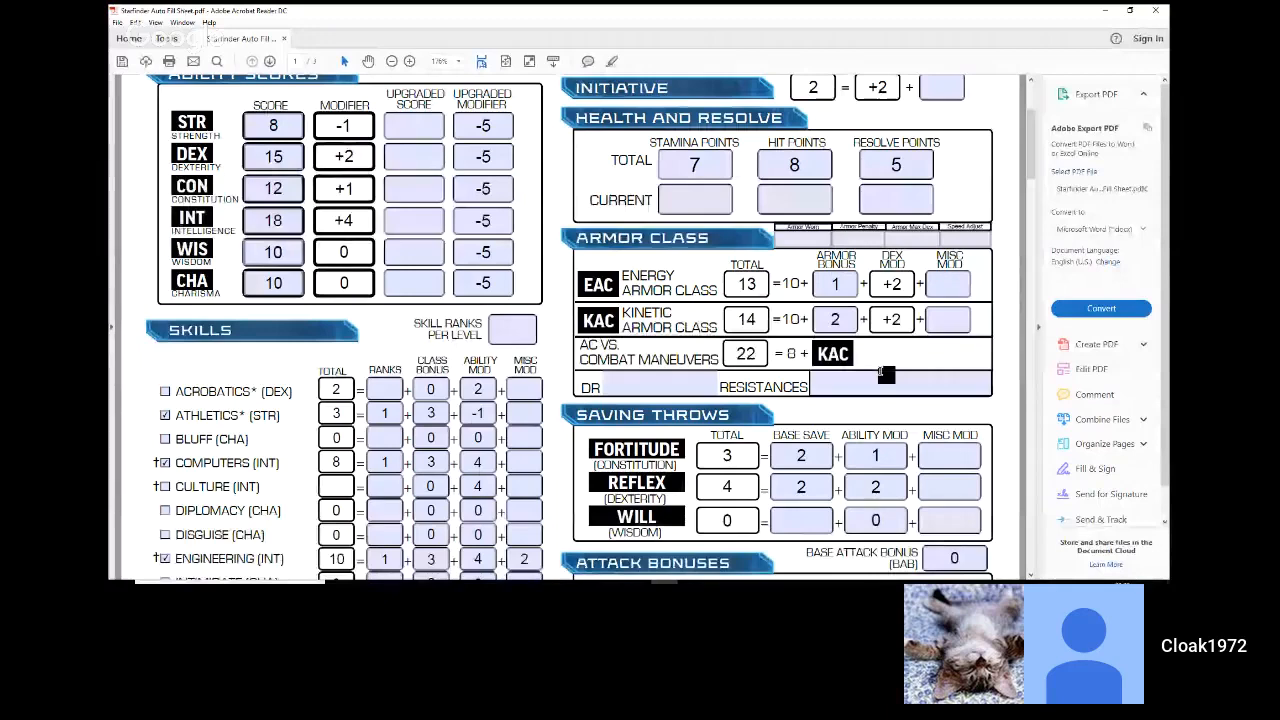
# Step: Enter "Second Skin" as the first item in the Equipment list on page 2
pyautogui.scroll(-1, 886, 374)
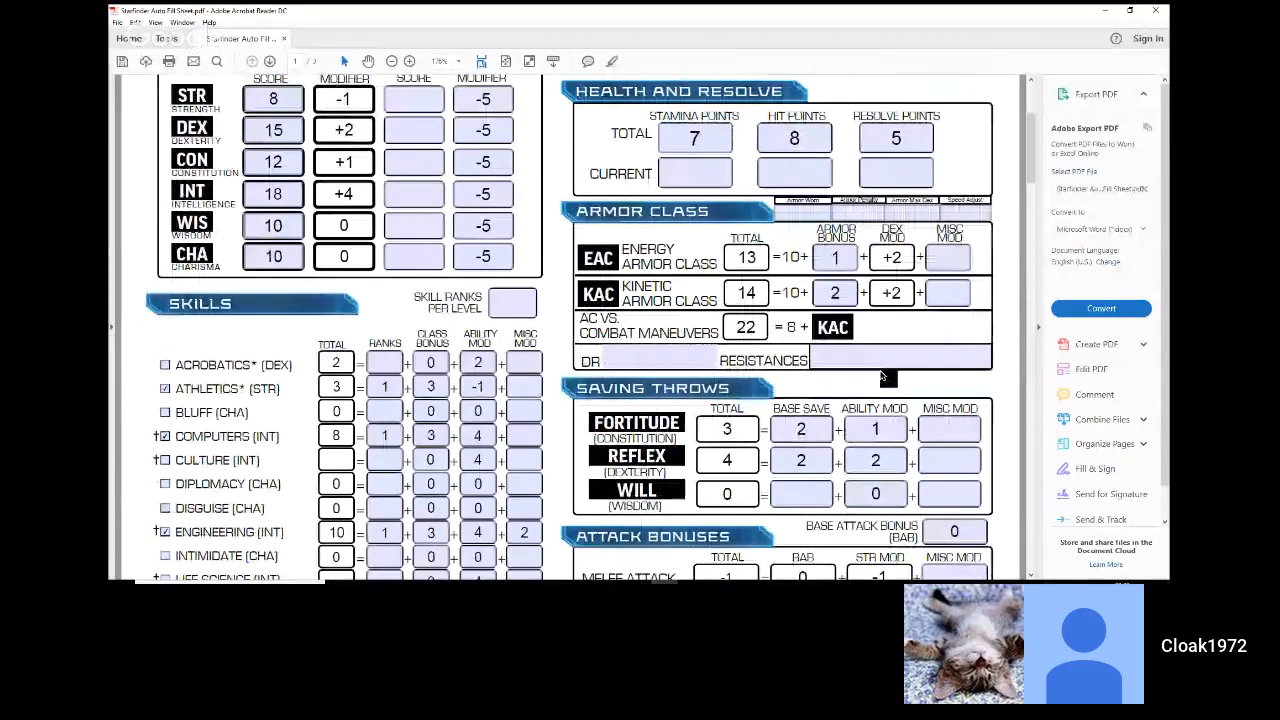
pyautogui.scroll(-10, 883, 376)
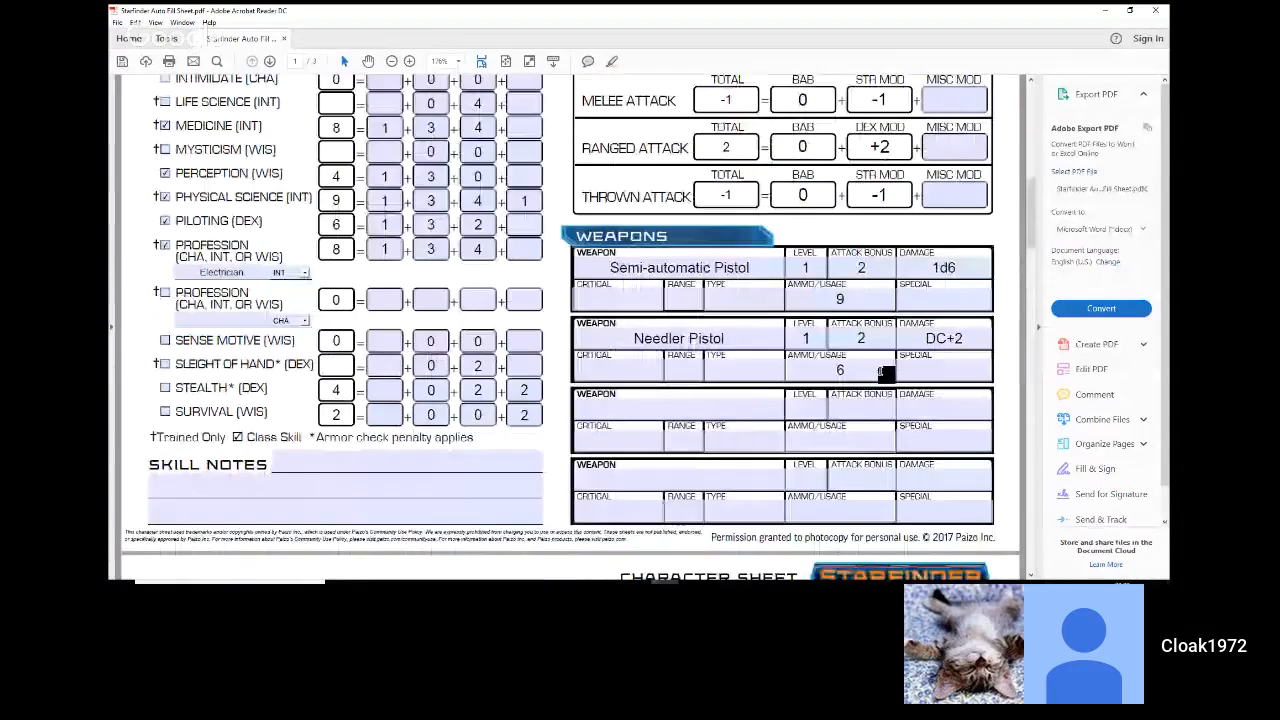
pyautogui.scroll(-20, 884, 374)
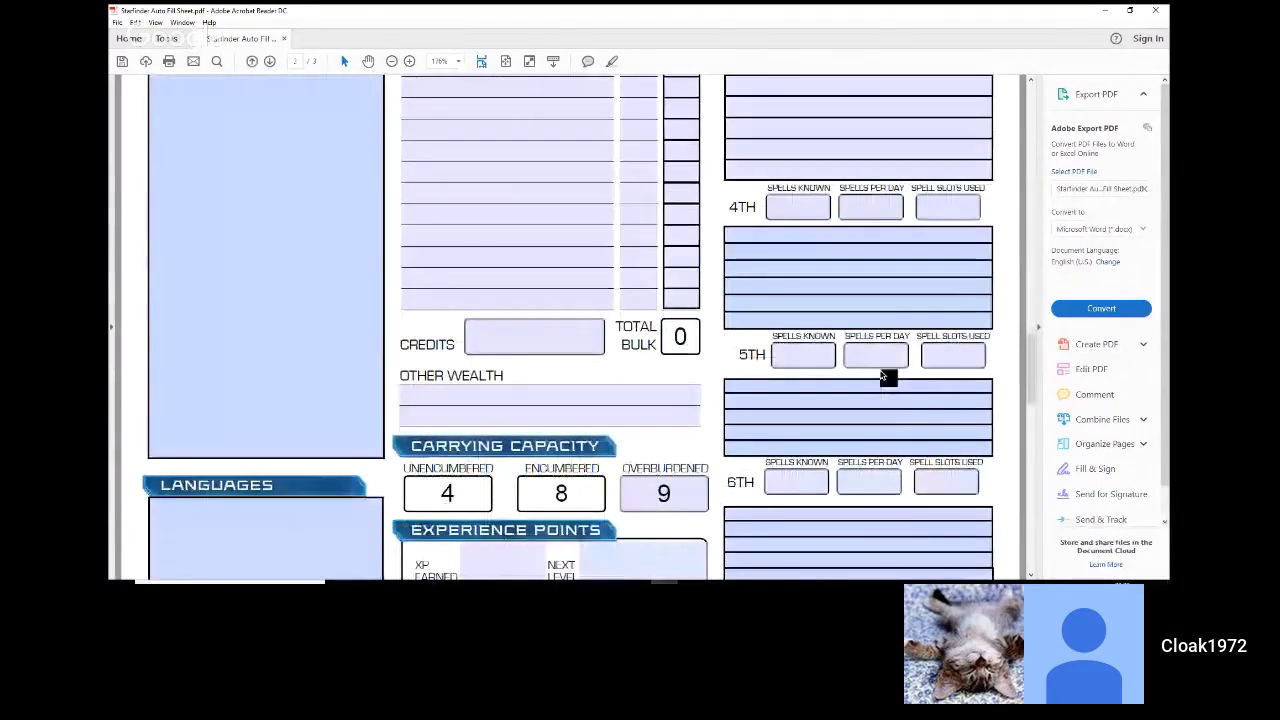
pyautogui.scroll(-1, 883, 376)
pyautogui.scroll(3, 883, 374)
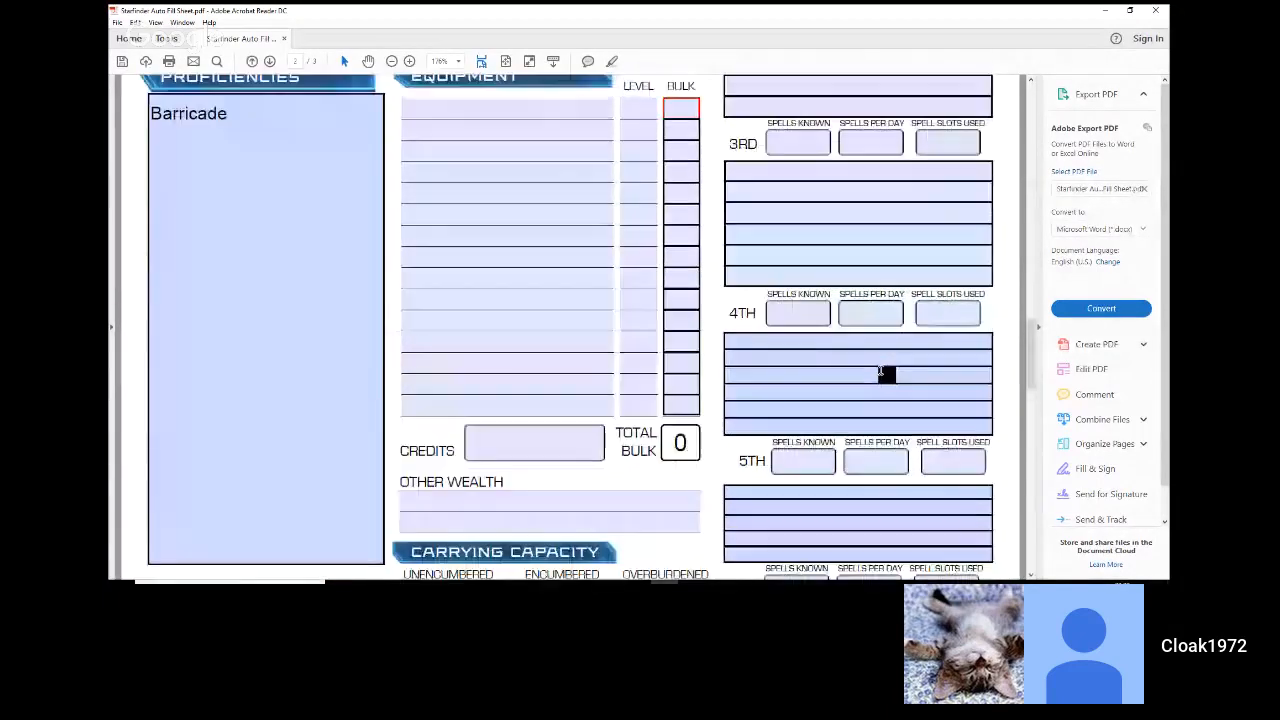
pyautogui.scroll(3, 883, 374)
pyautogui.click(514, 299)
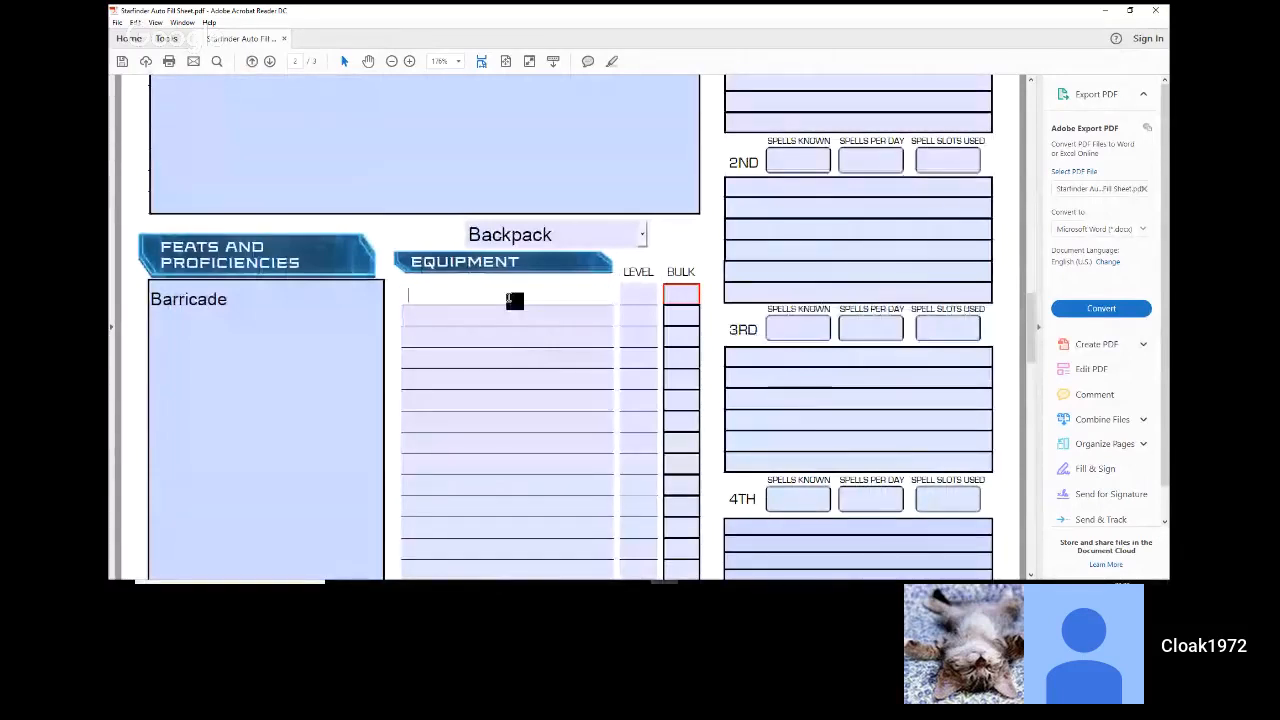
pyautogui.write('Sec')
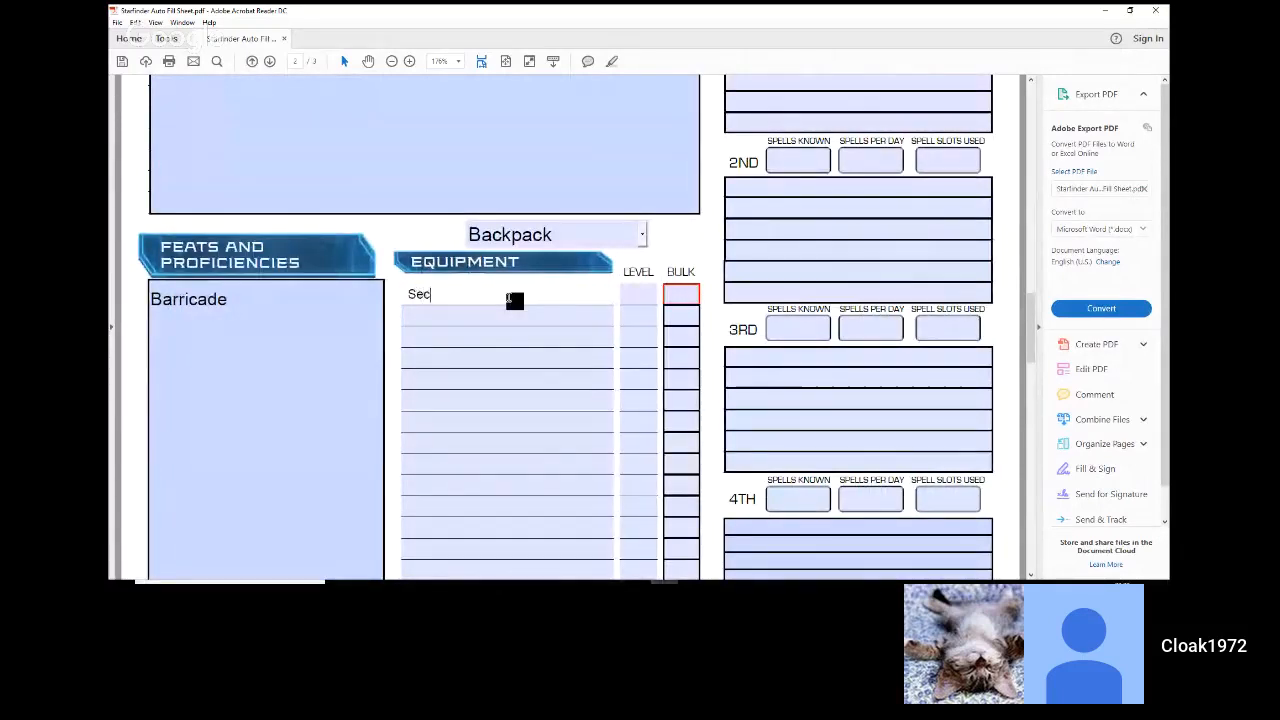
pyautogui.write('ond Skin')
# Step: Set the Second Skin's level to 1 and its bulk to L in the Equipment list
pyautogui.click(655, 301)
pyautogui.write('1')
pyautogui.click(677, 297)
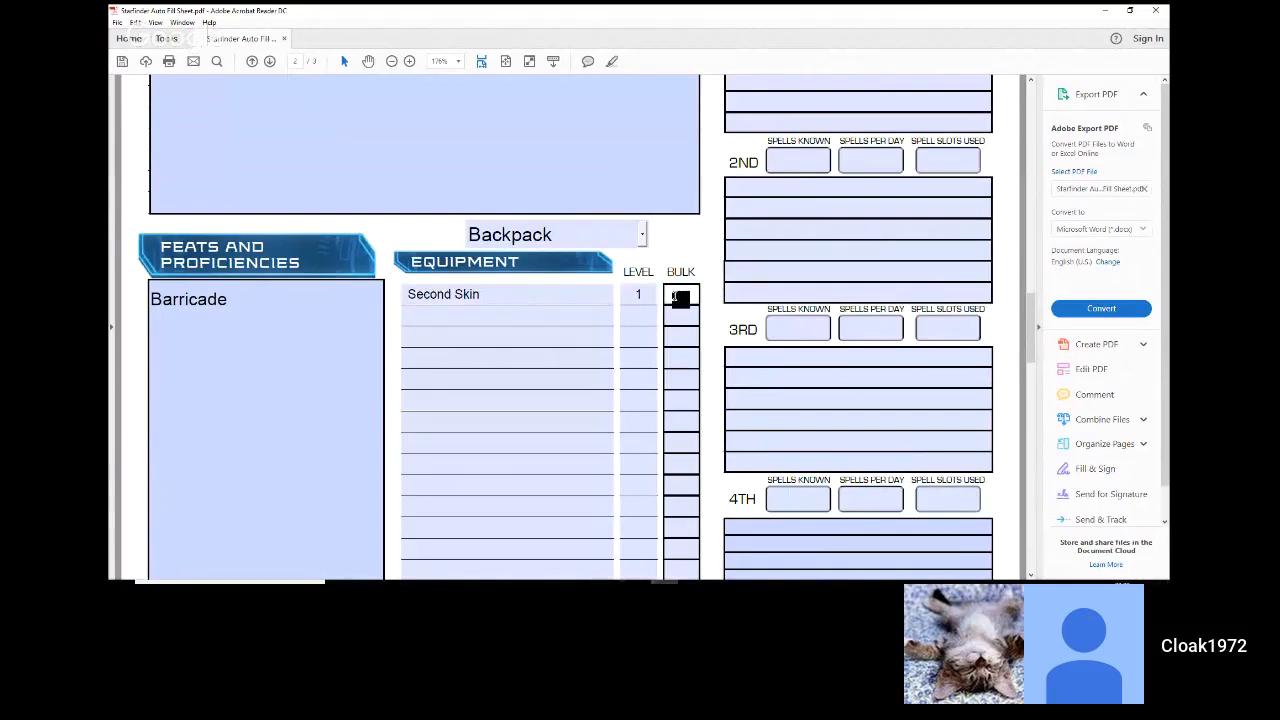
pyautogui.write('L')
pyautogui.click(540, 271)
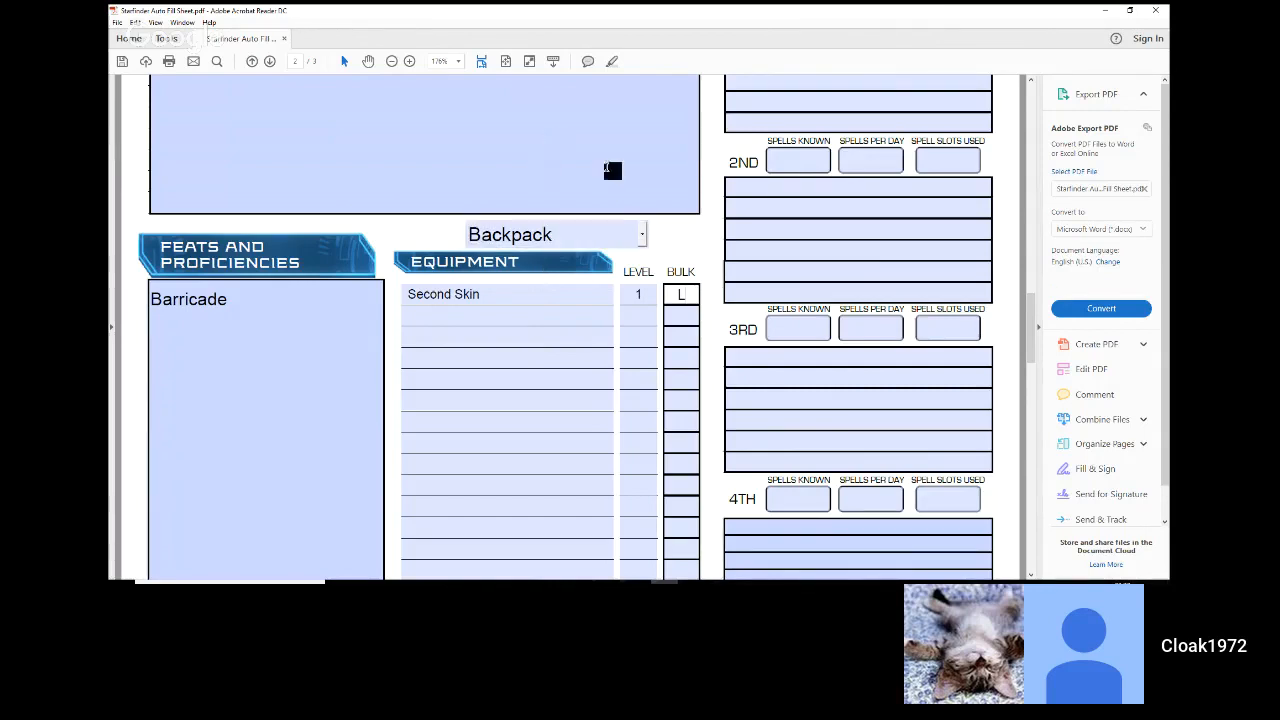
# Step: Commit the Second Skin's bulk and review the total bulk, carrying capacity and remaining sections through the Notes page
pyautogui.click(687, 227)
pyautogui.scroll(-1, 689, 227)
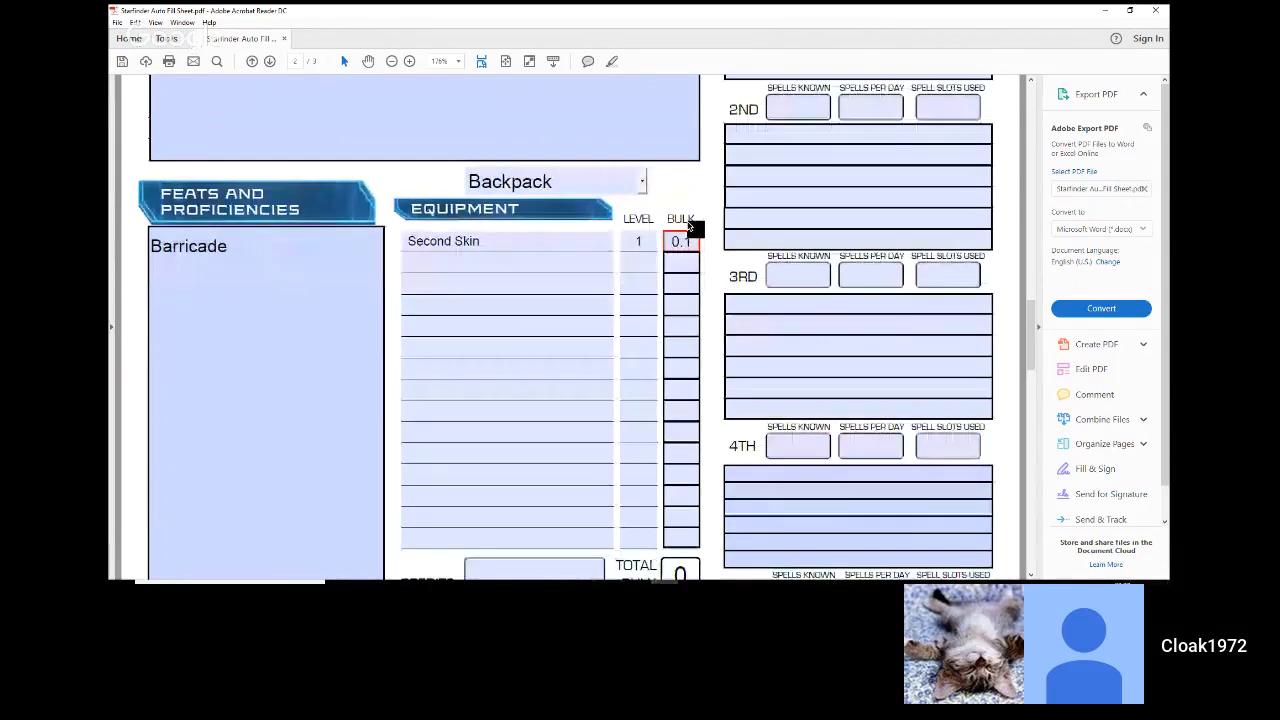
pyautogui.scroll(-1, 689, 227)
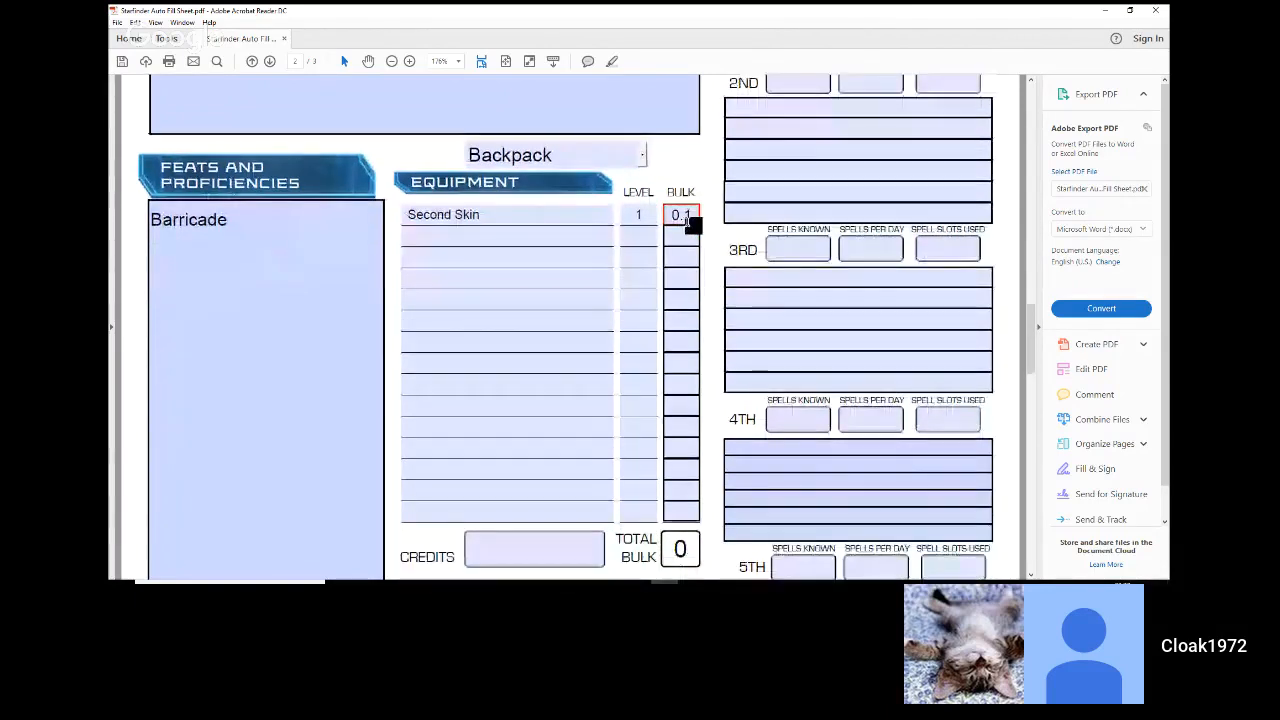
pyautogui.scroll(-1, 689, 222)
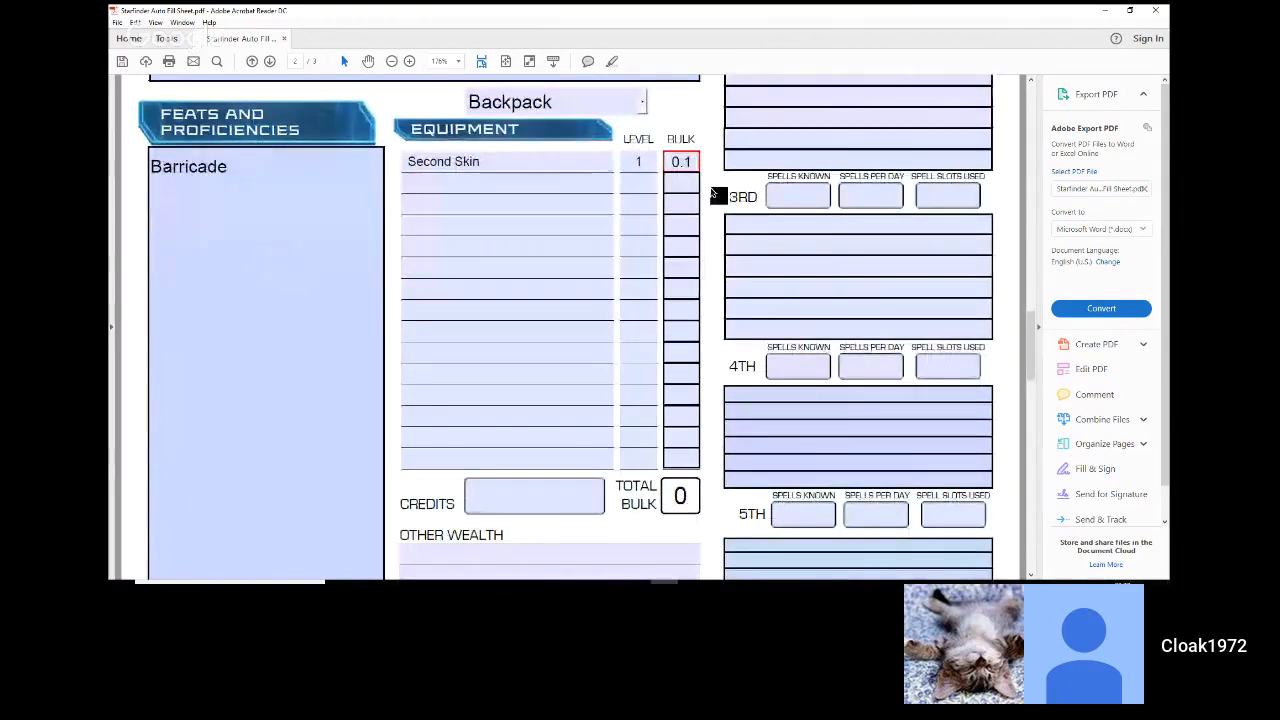
pyautogui.scroll(-2, 716, 194)
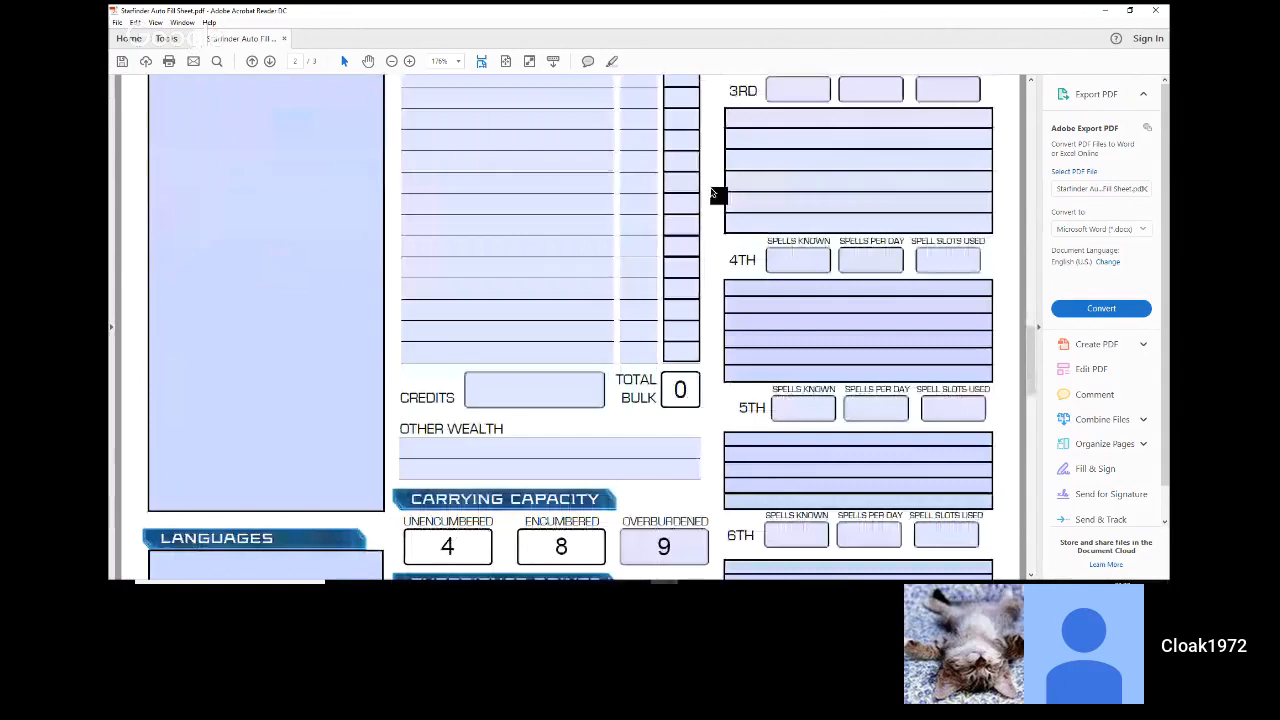
pyautogui.scroll(-12, 716, 194)
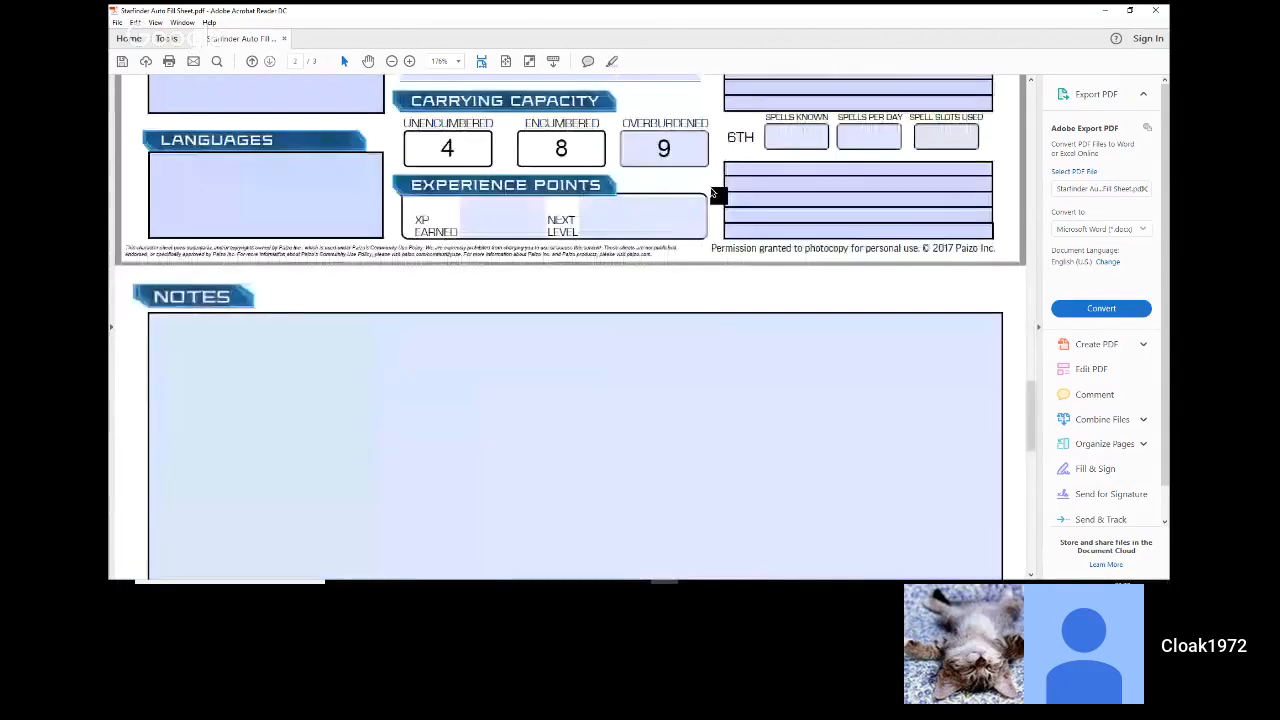
pyautogui.scroll(-1, 716, 192)
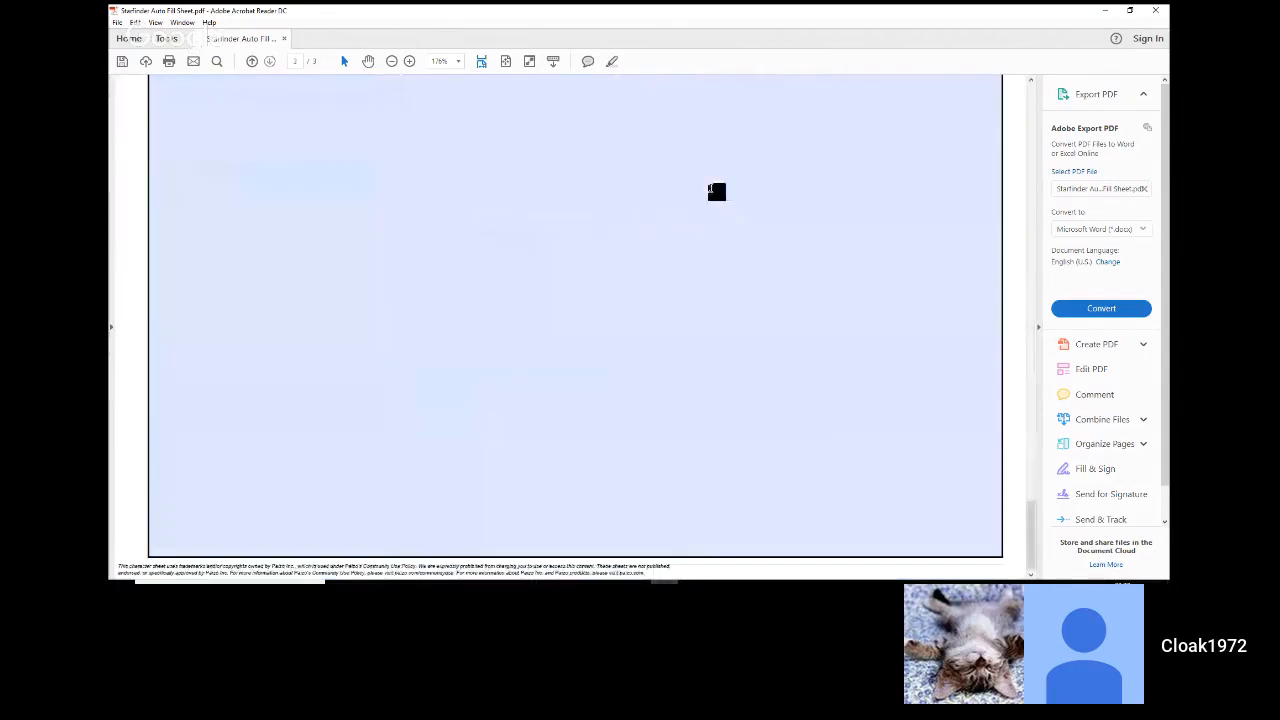
pyautogui.scroll(3, 712, 188)
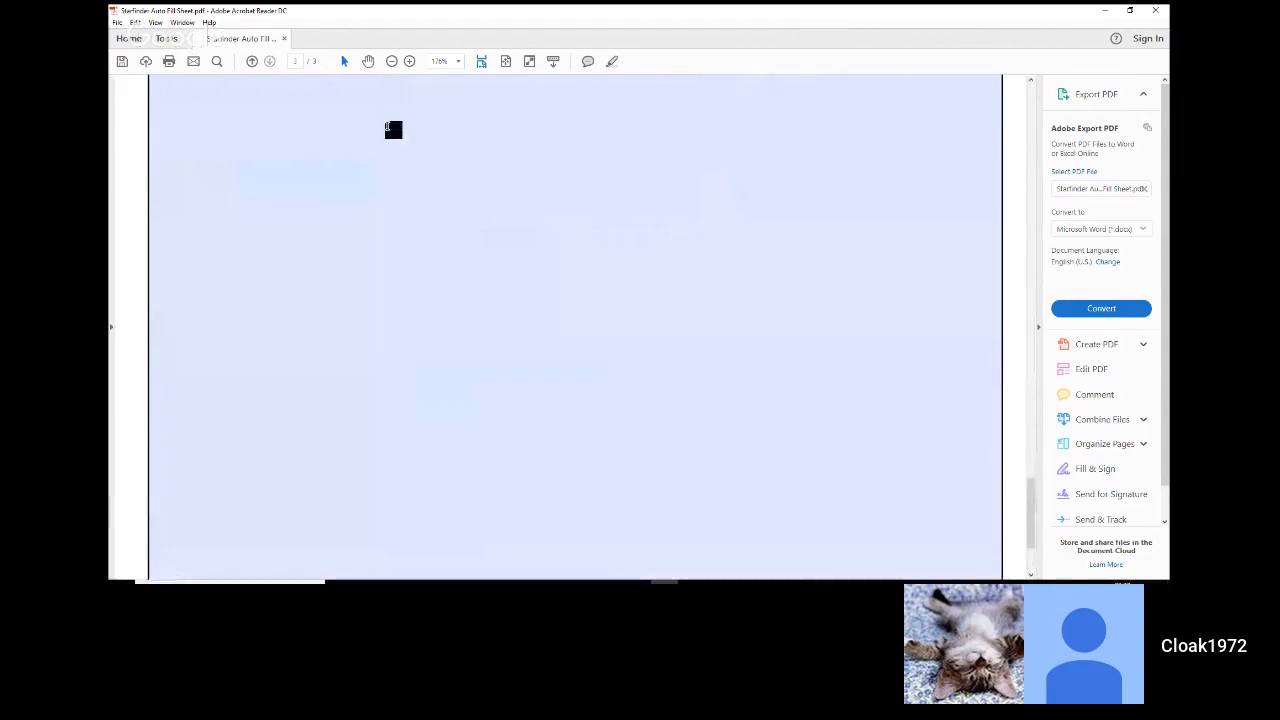
# Step: Save the filled-in character sheet as a PDF named "Nori" in the Downloads folder
pyautogui.click(126, 66)
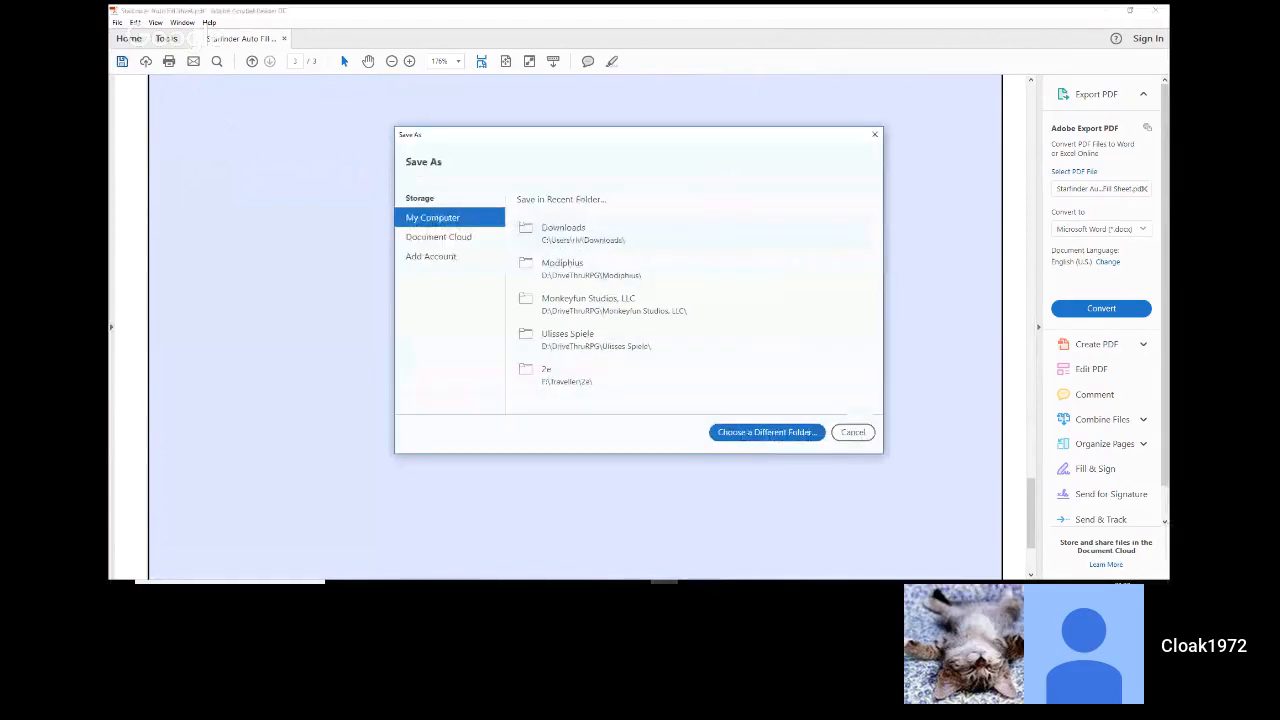
pyautogui.press('Return')
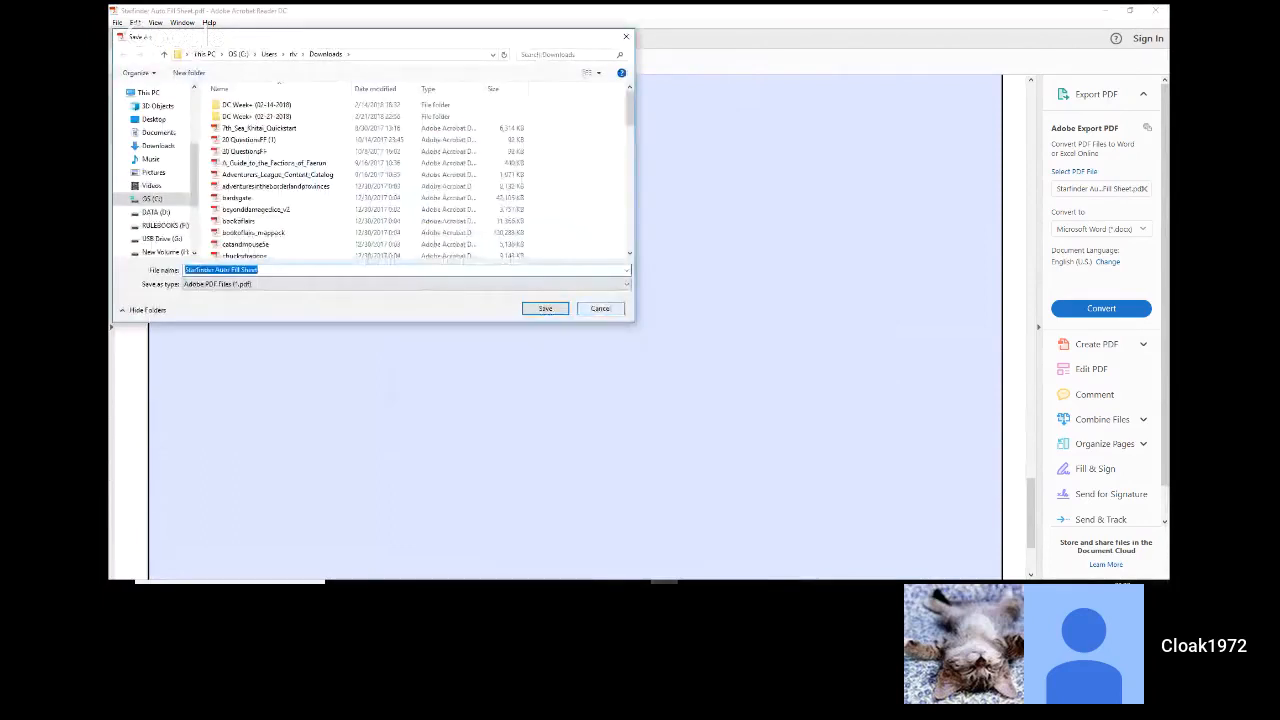
pyautogui.write('Nob')
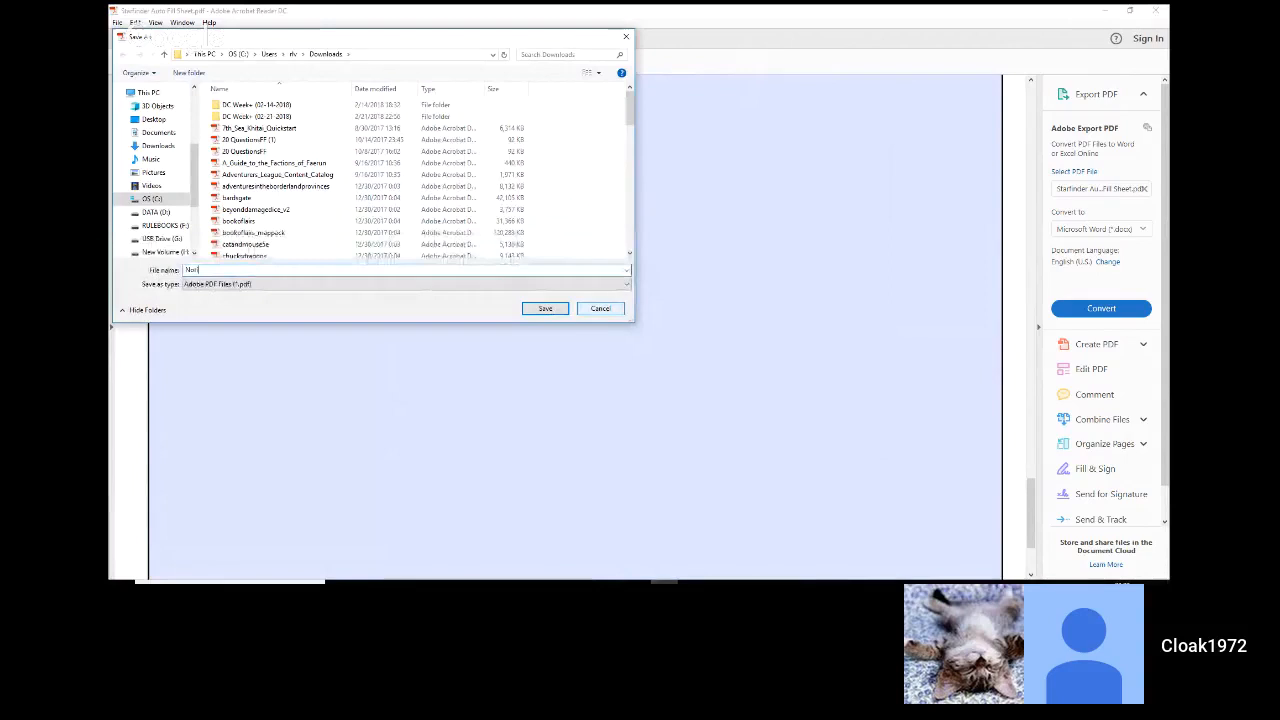
pyautogui.click(597, 311)
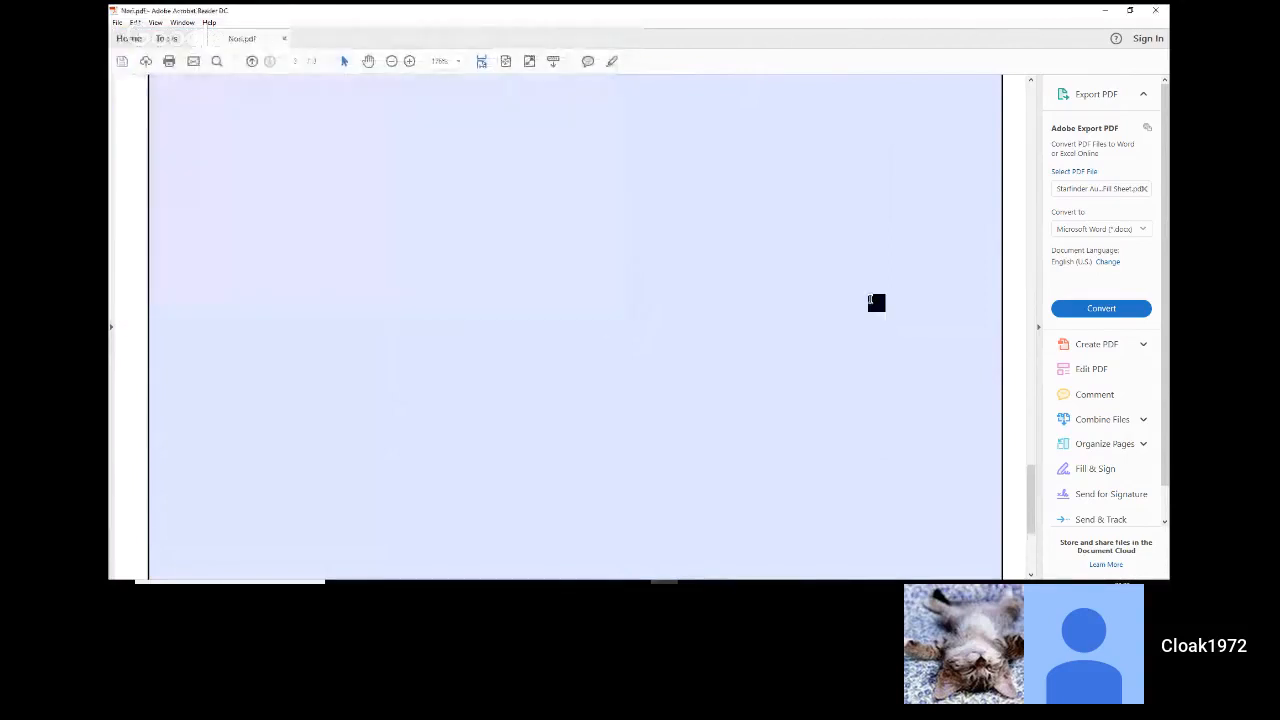
# Step: Enter "s" as the character's size on page 1 of the sheet
pyautogui.moveTo(1030, 486); pyautogui.dragTo(1028, 457)
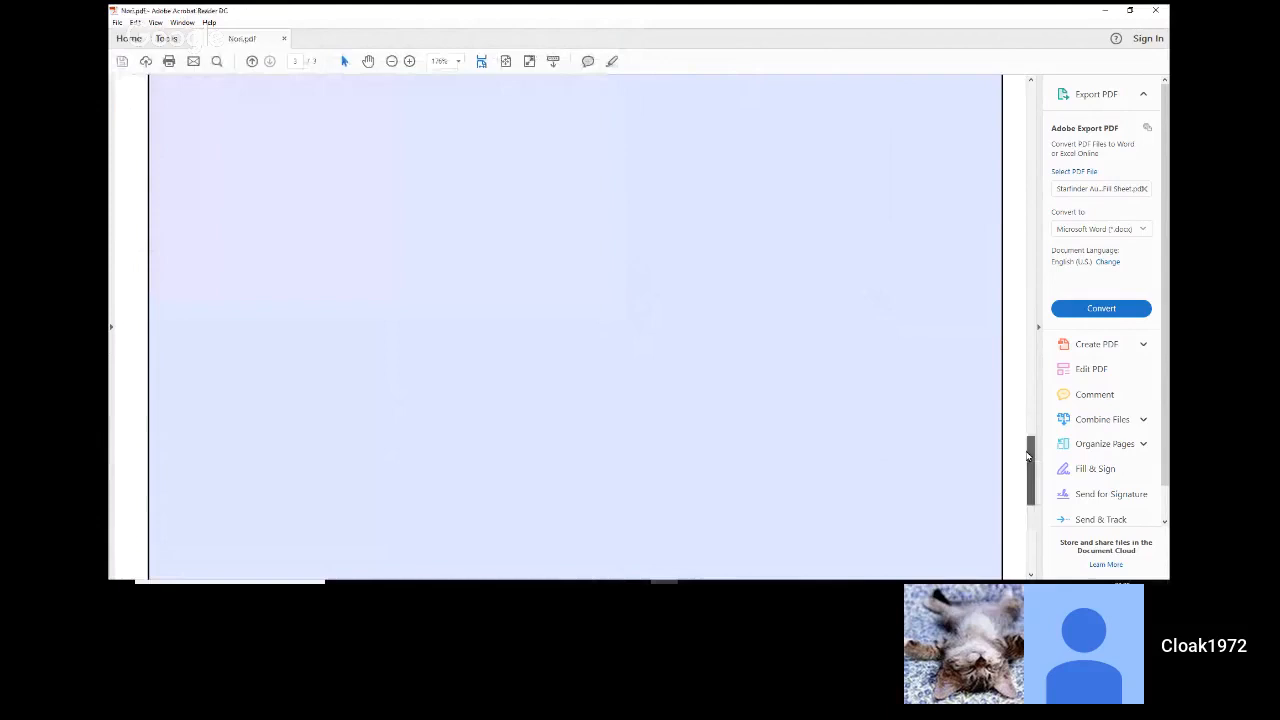
pyautogui.moveTo(1027, 456); pyautogui.dragTo(1023, 277)
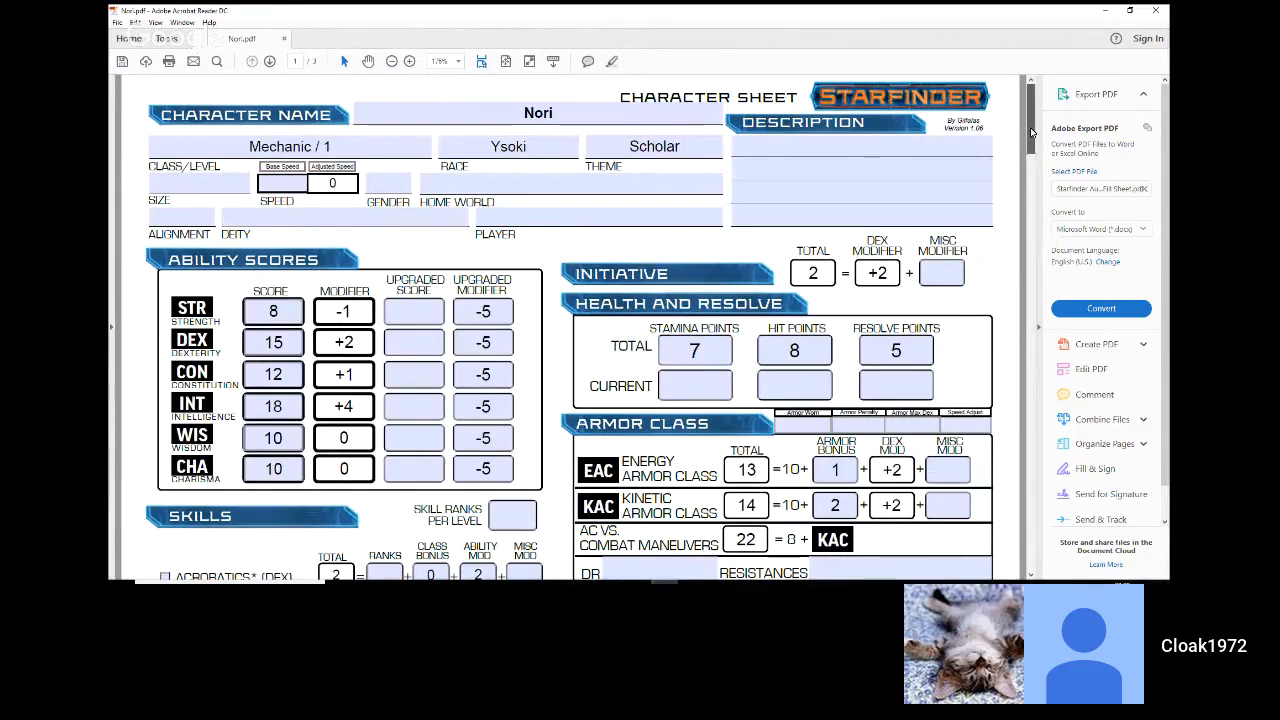
pyautogui.moveTo(1030, 127); pyautogui.dragTo(958, 103)
pyautogui.click(892, 147)
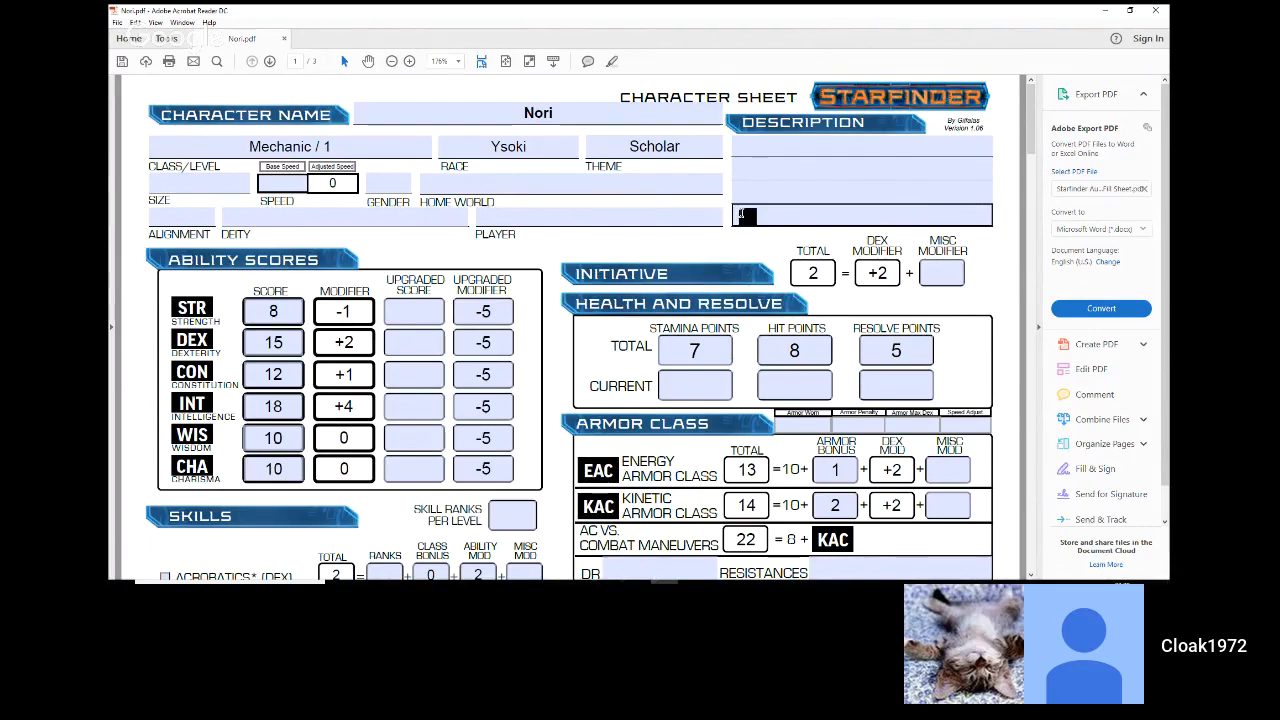
pyautogui.click(510, 181)
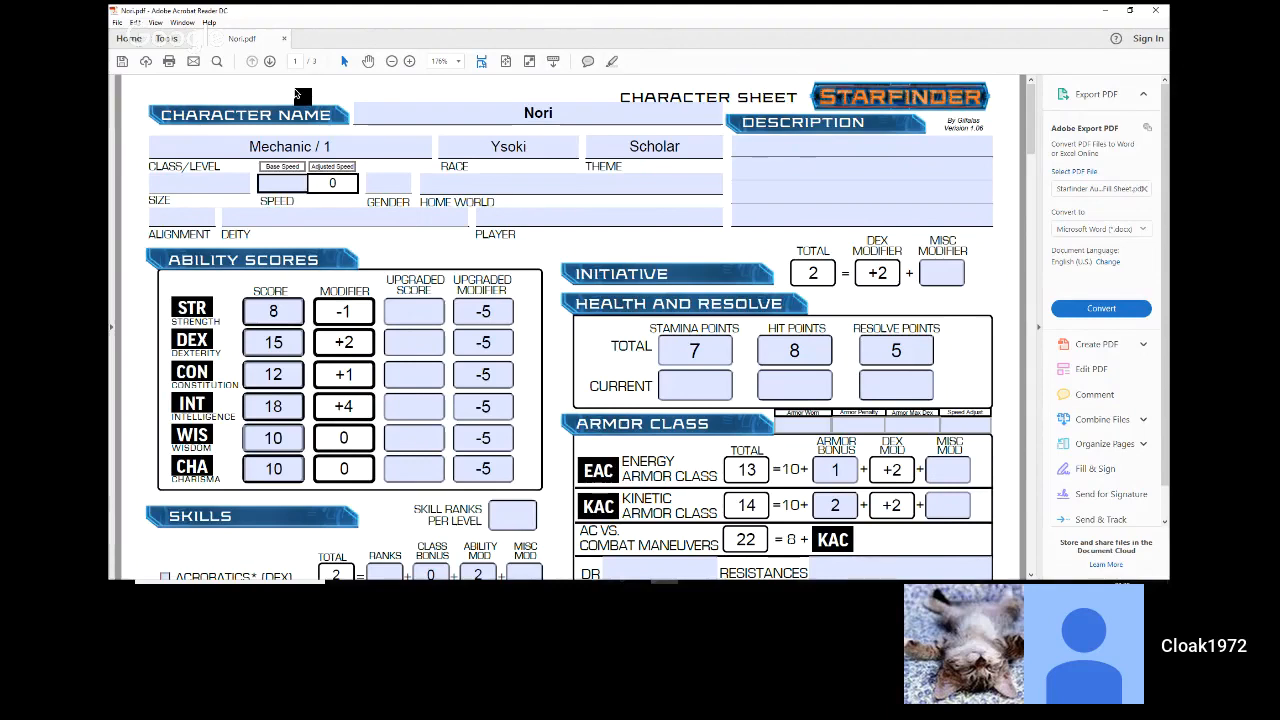
pyautogui.click(213, 181)
pyautogui.click(239, 184)
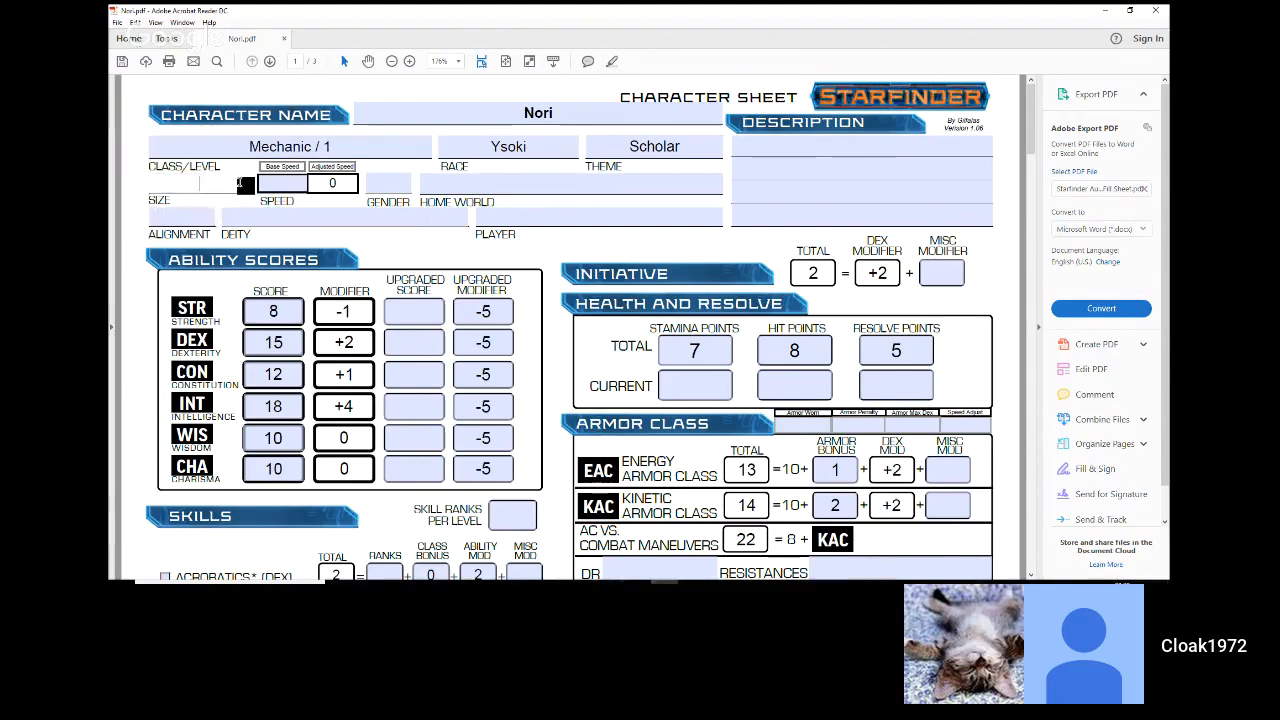
pyautogui.write('s')
pyautogui.press('Return')
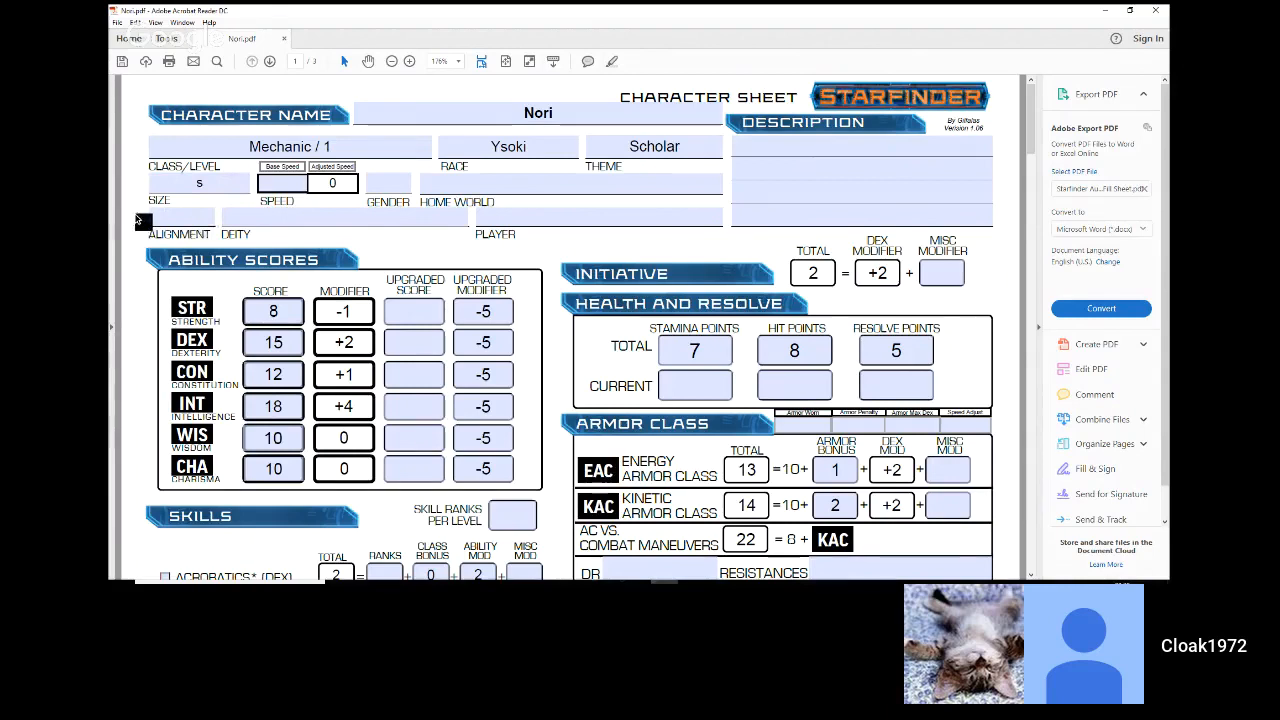
# Step: Set the skill ranks per level to 8 in the Skills section
pyautogui.scroll(-1, 140, 221)
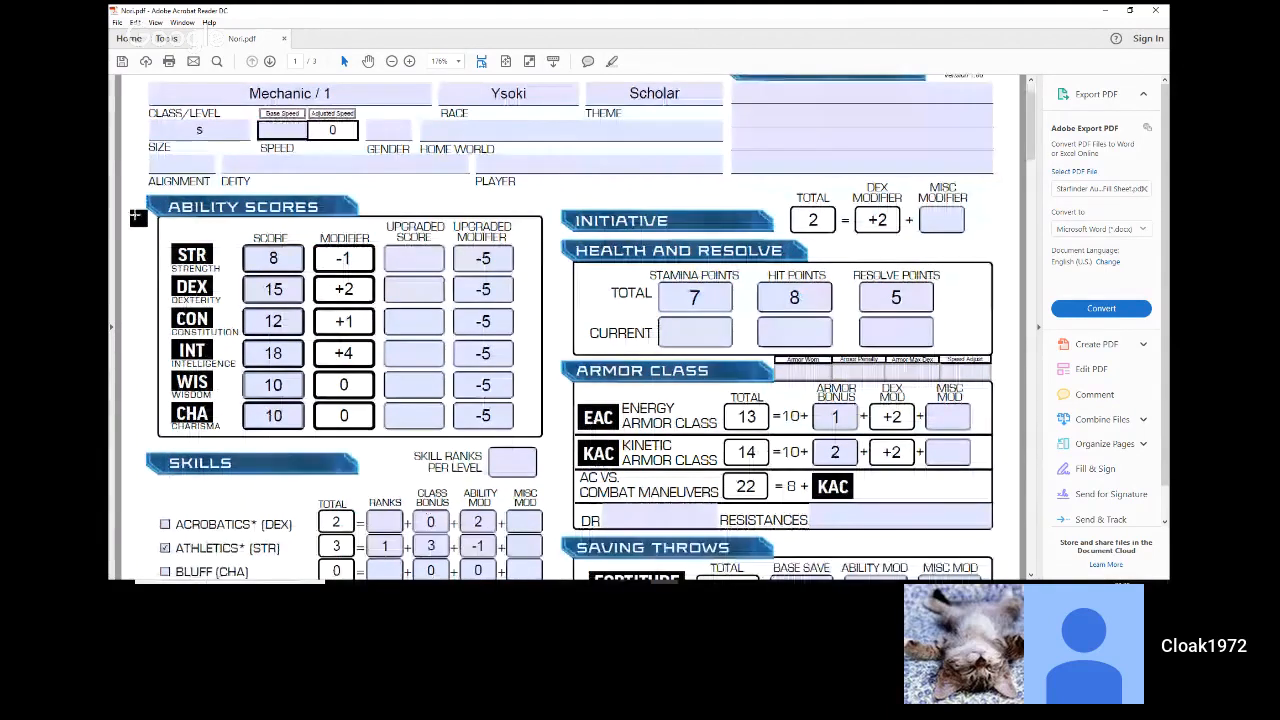
pyautogui.scroll(-4, 138, 218)
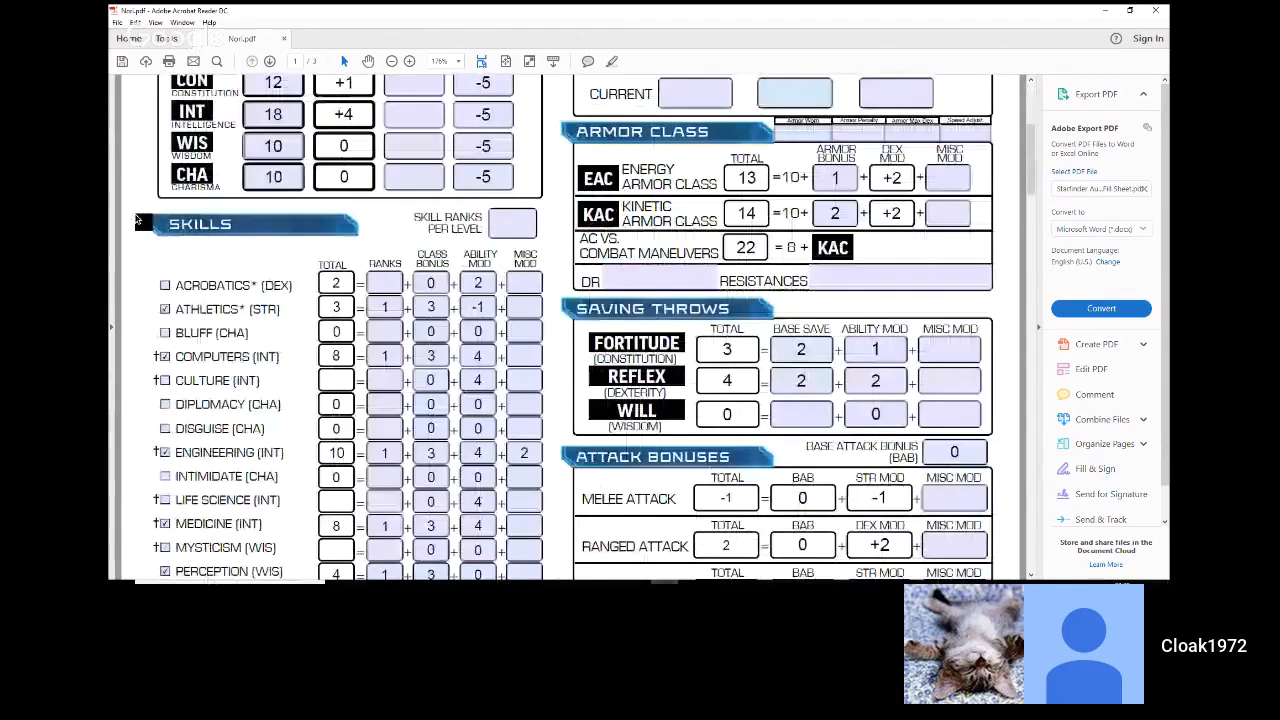
pyautogui.scroll(1, 137, 220)
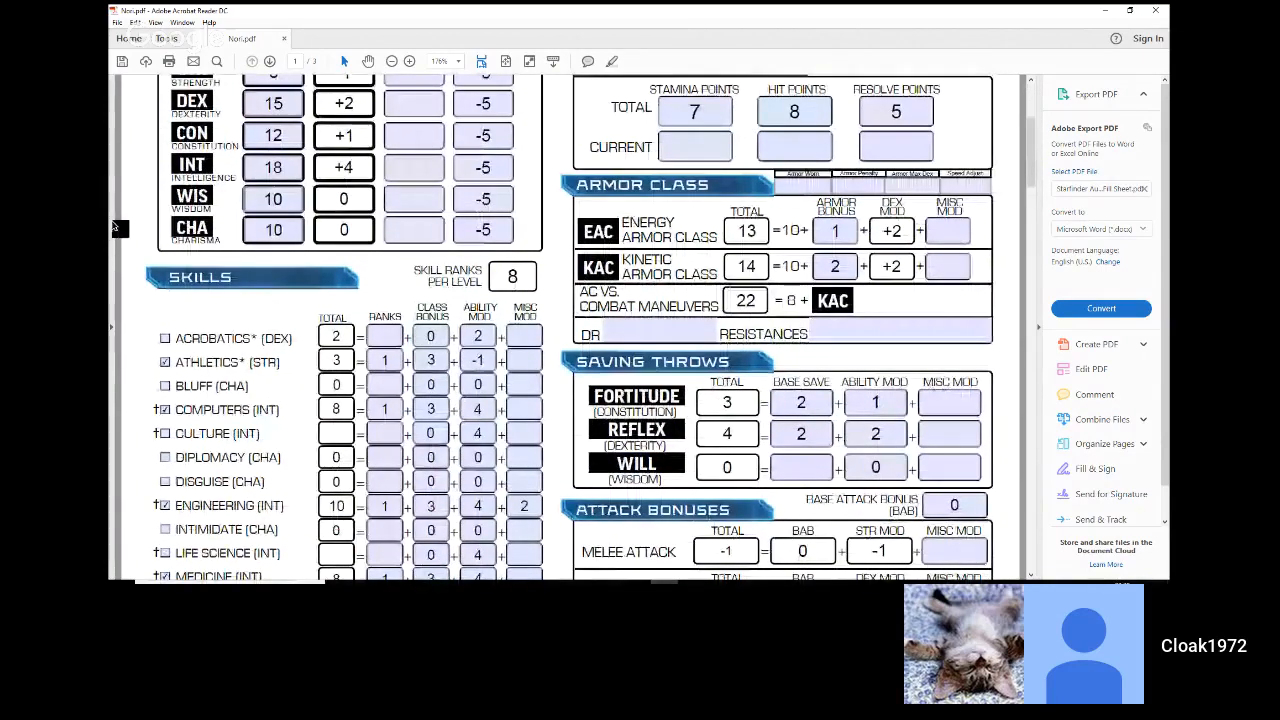
pyautogui.scroll(3, 117, 228)
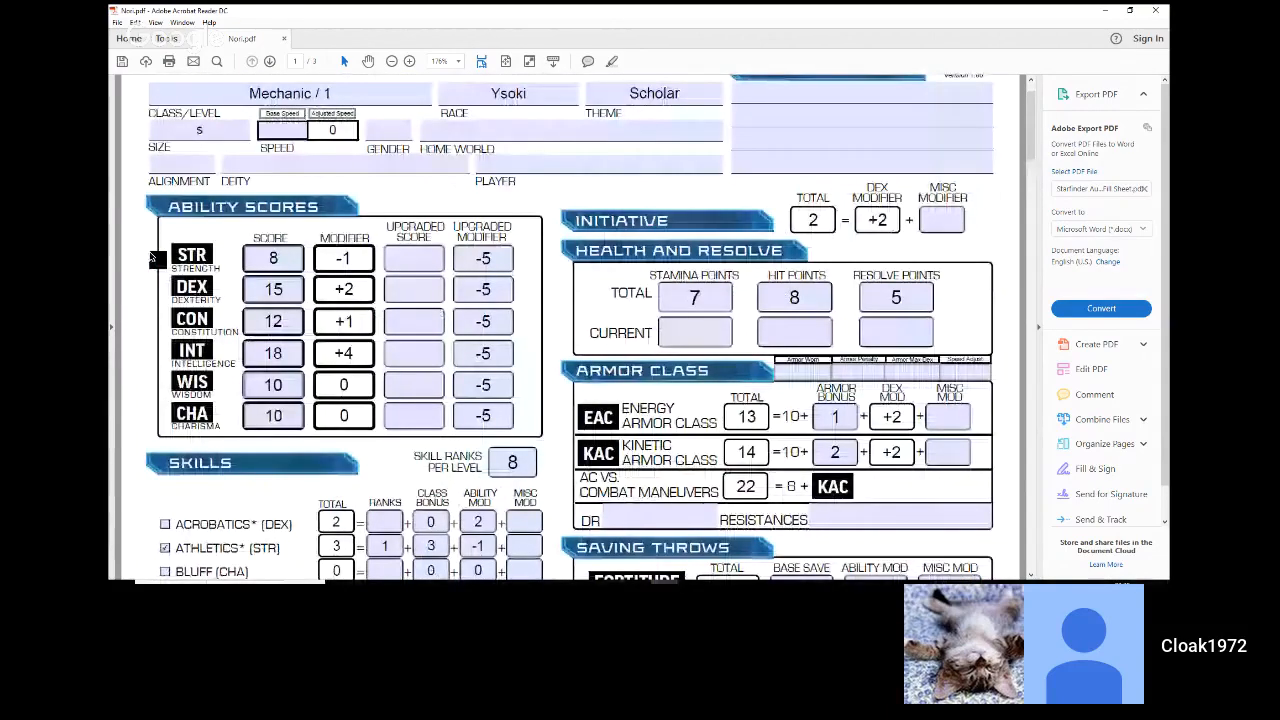
pyautogui.scroll(1, 130, 245)
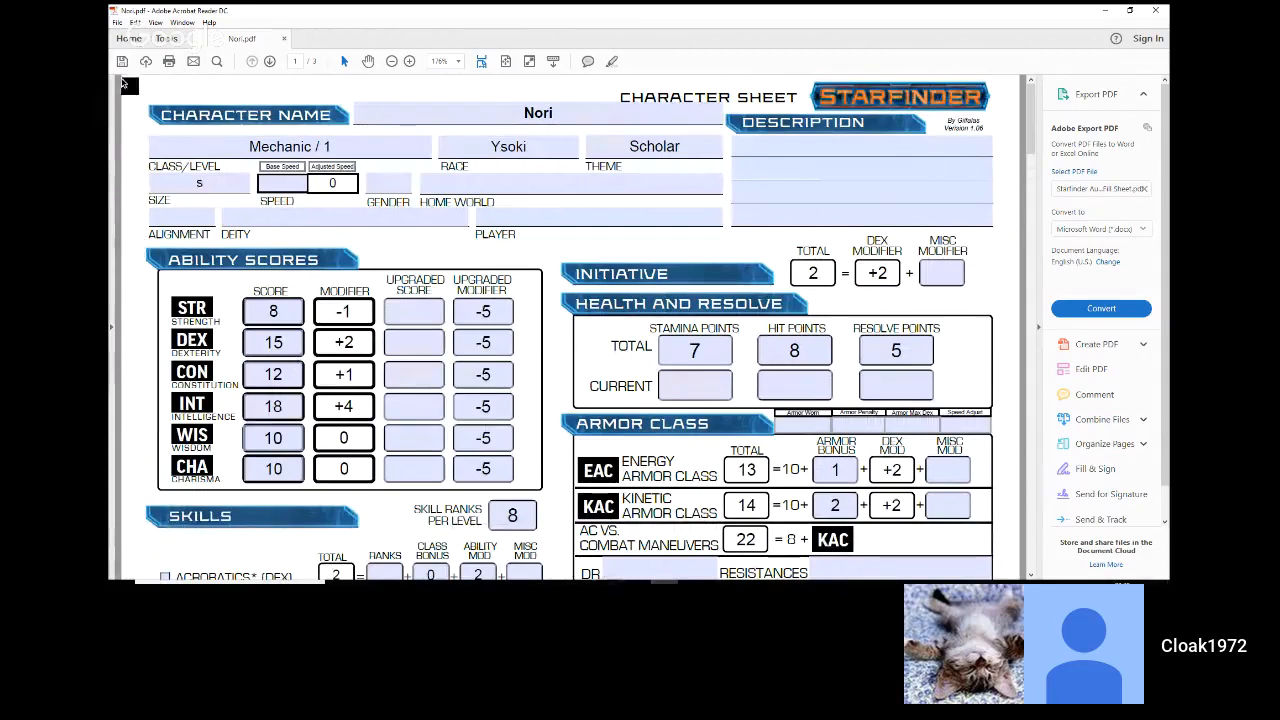
# Step: Review the abilities, feats and equipment on page 2, and check the Backpack selection above the Equipment list
pyautogui.click(758, 152)
pyautogui.scroll(-1, 560, 177)
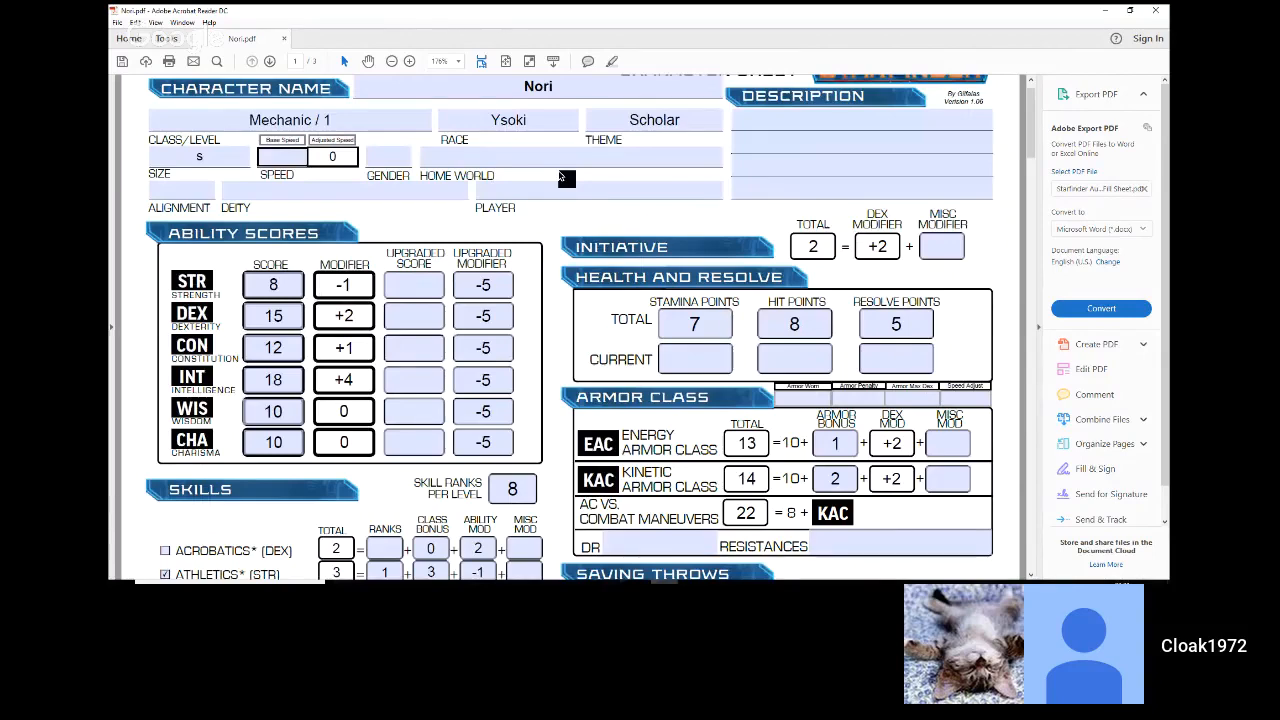
pyautogui.scroll(-10, 560, 177)
pyautogui.scroll(-4, 560, 177)
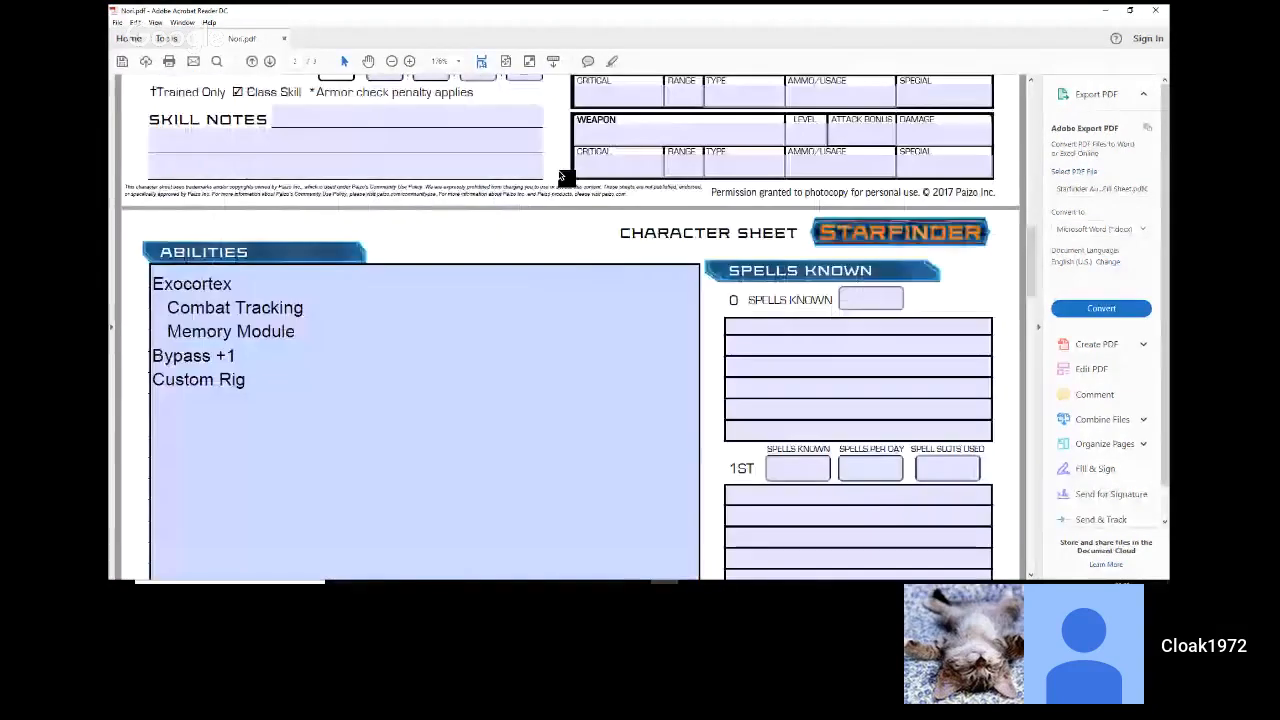
pyautogui.scroll(-1, 560, 177)
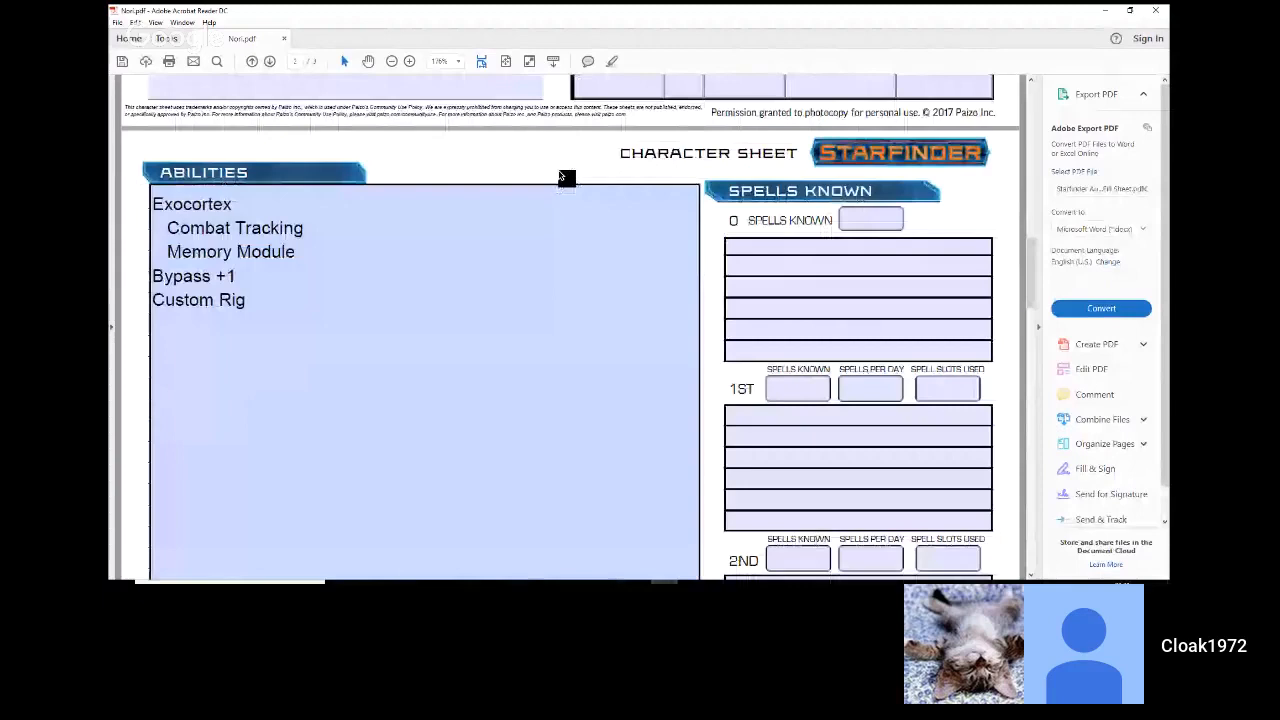
pyautogui.scroll(-5, 564, 176)
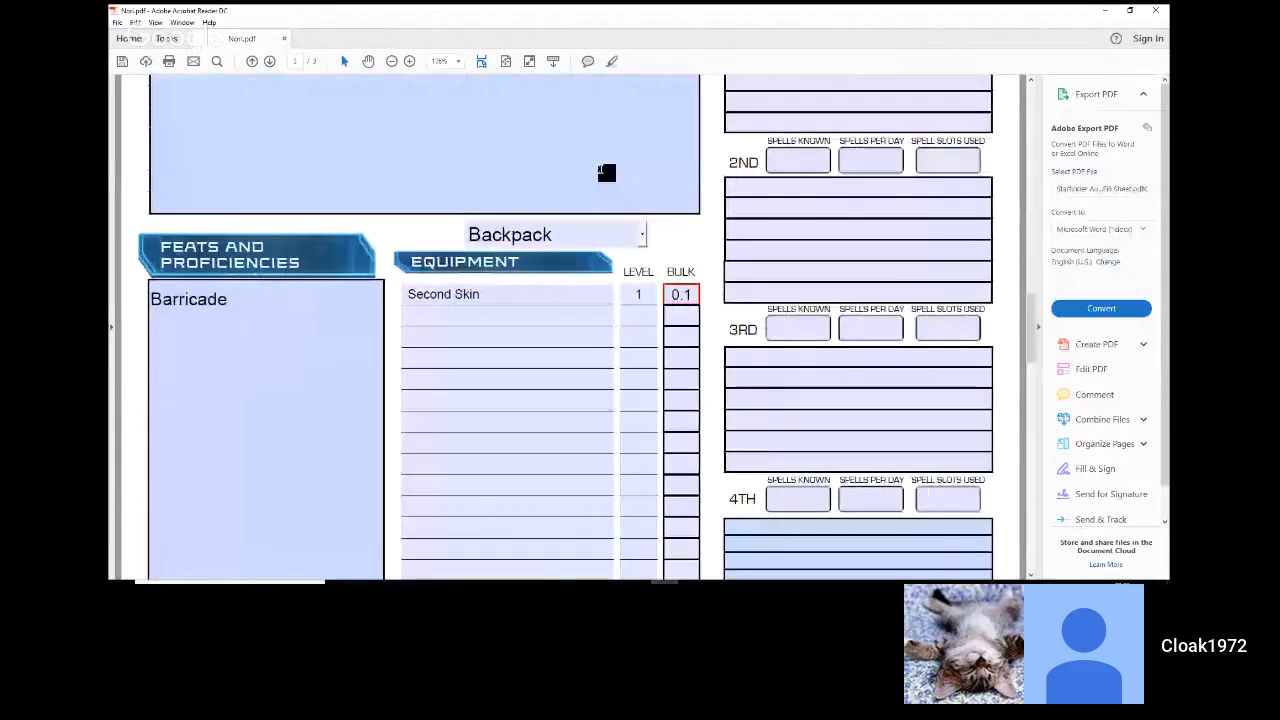
pyautogui.click(644, 236)
pyautogui.click(645, 240)
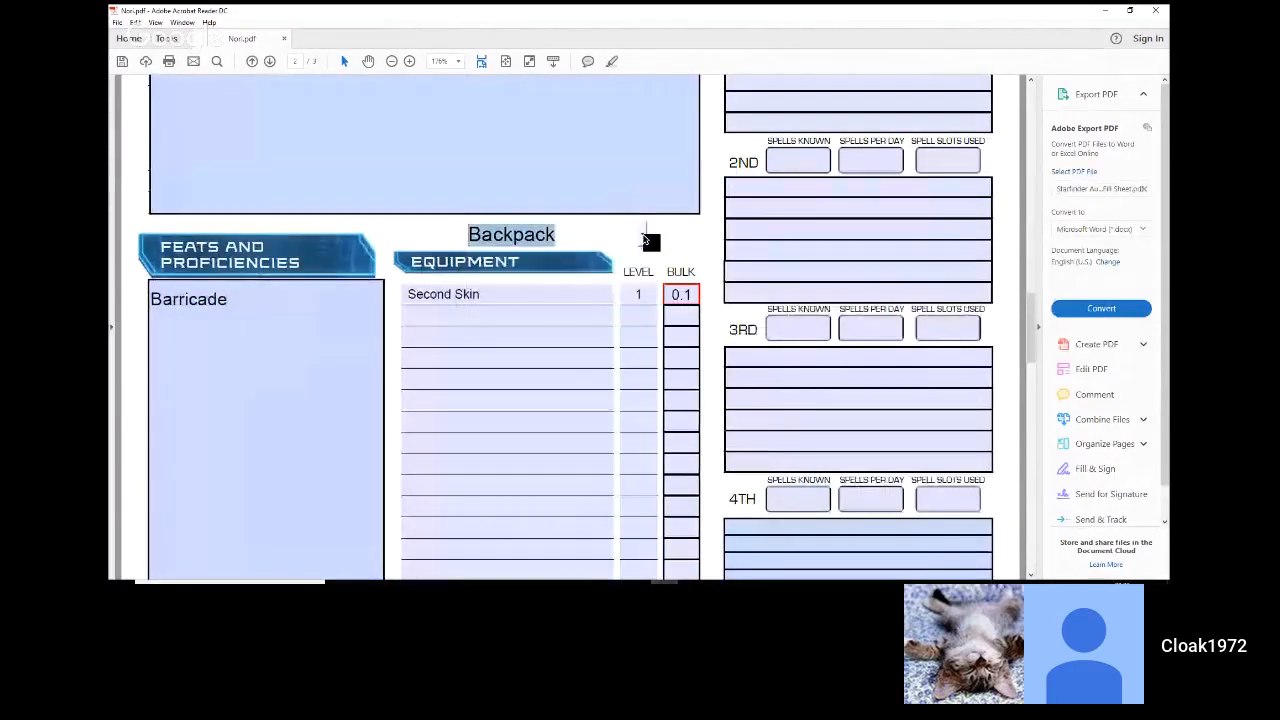
pyautogui.click(706, 234)
# Step: Look back over the abilities, weapons, saving throws and skills, ending at the Description section on page 1
pyautogui.scroll(1, 707, 222)
pyautogui.scroll(3, 707, 220)
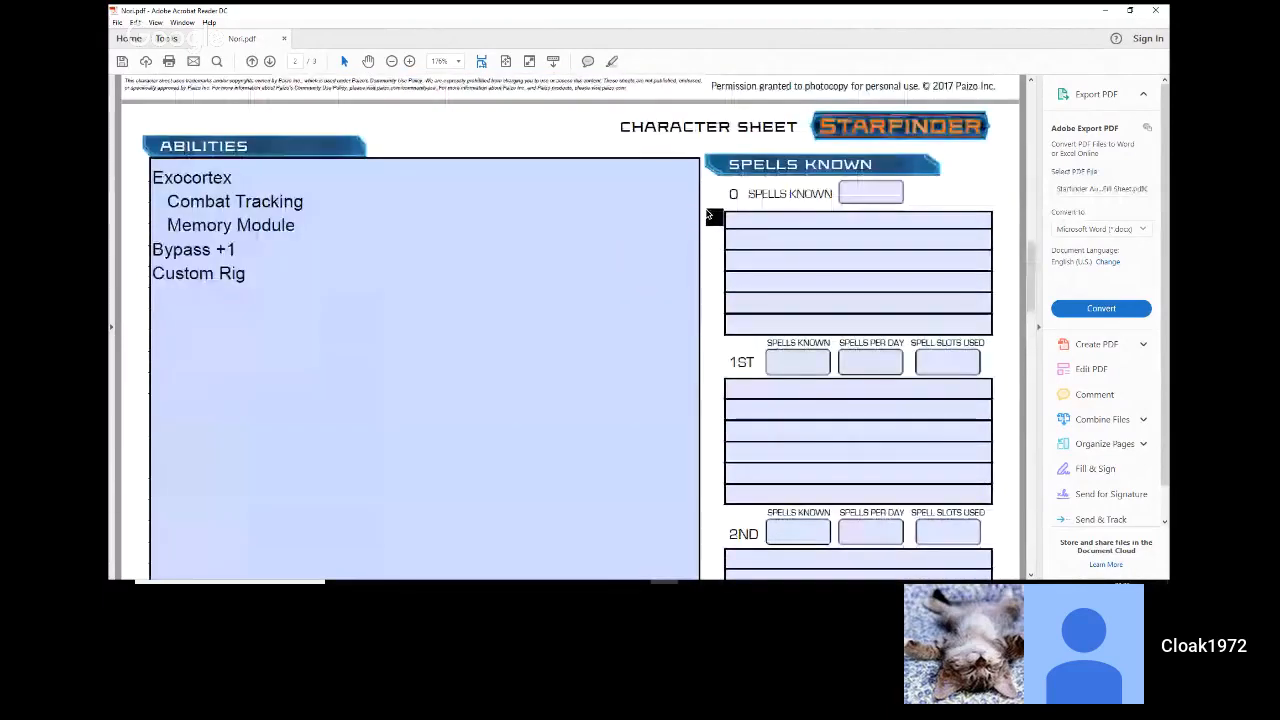
pyautogui.scroll(2, 707, 213)
pyautogui.scroll(1, 707, 211)
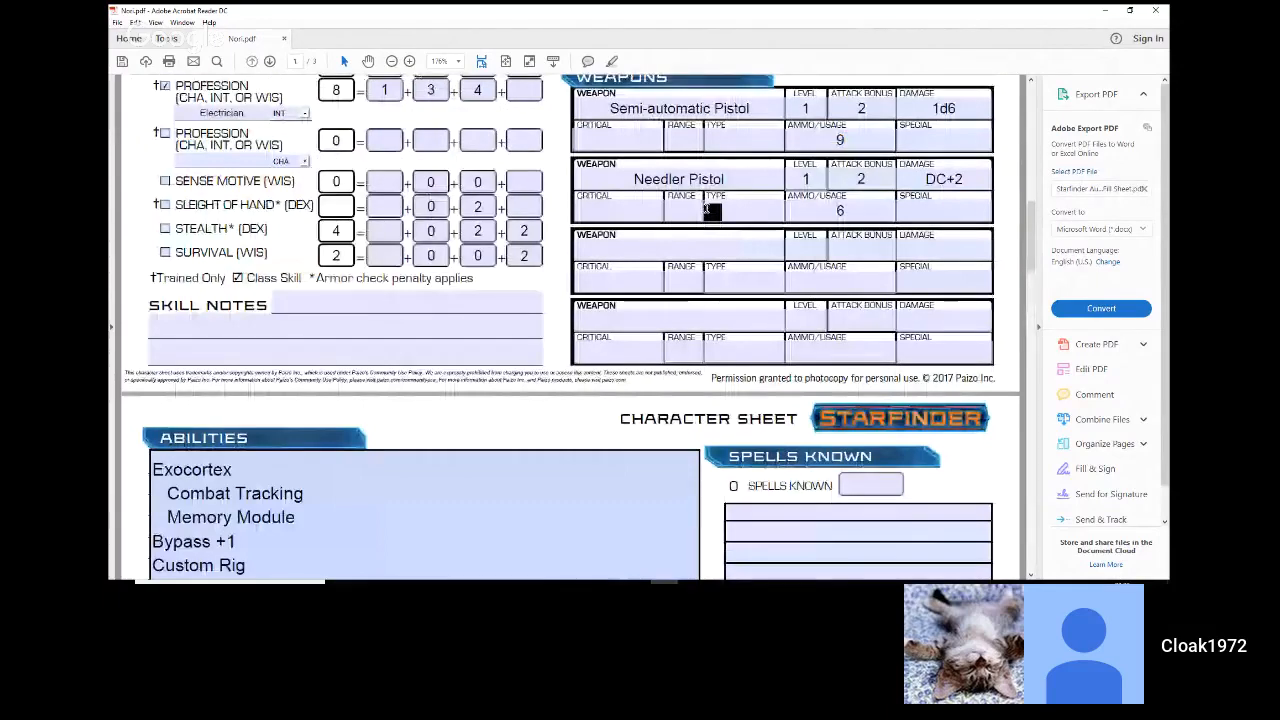
pyautogui.scroll(5, 710, 210)
pyautogui.scroll(1, 710, 210)
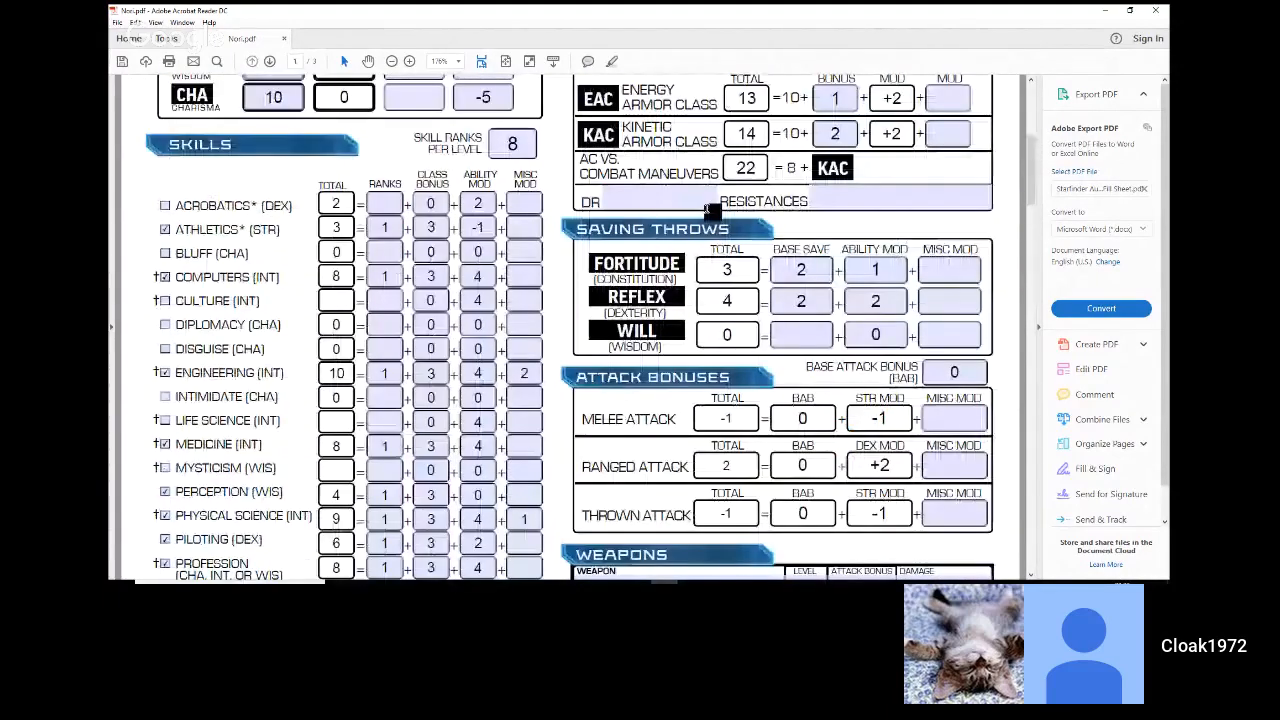
pyautogui.scroll(4, 710, 210)
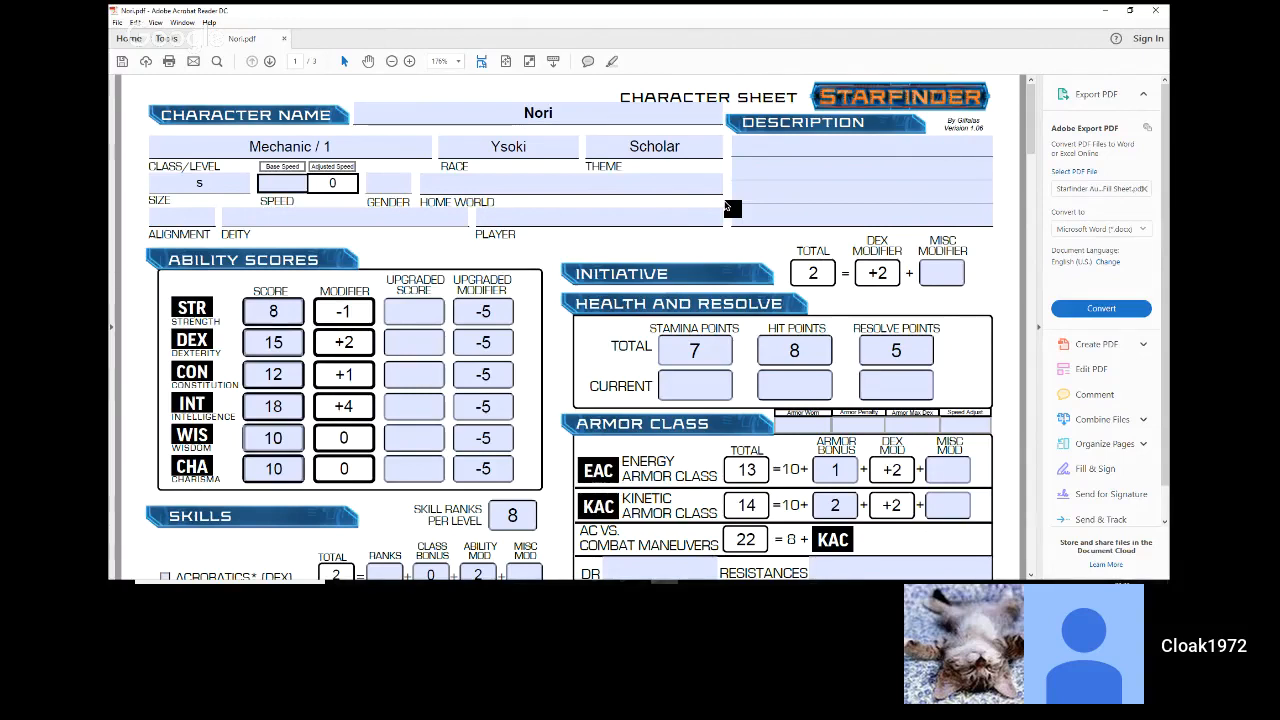
pyautogui.click(735, 195)
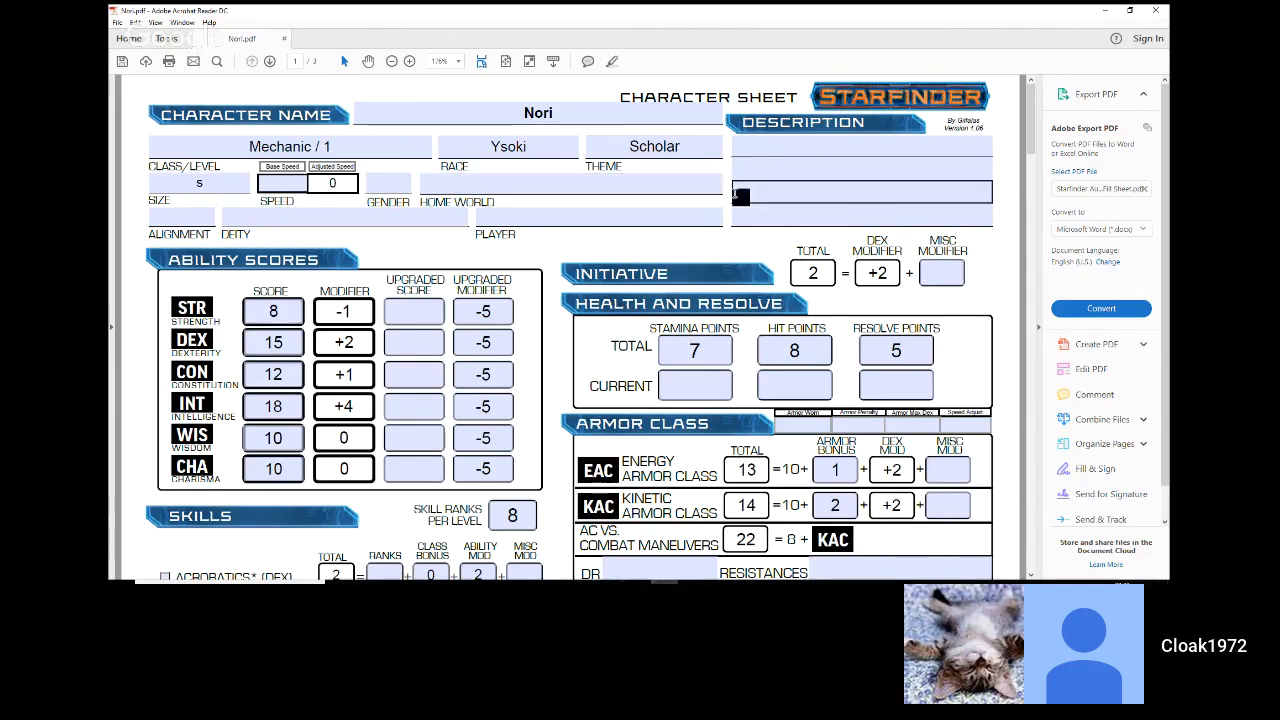